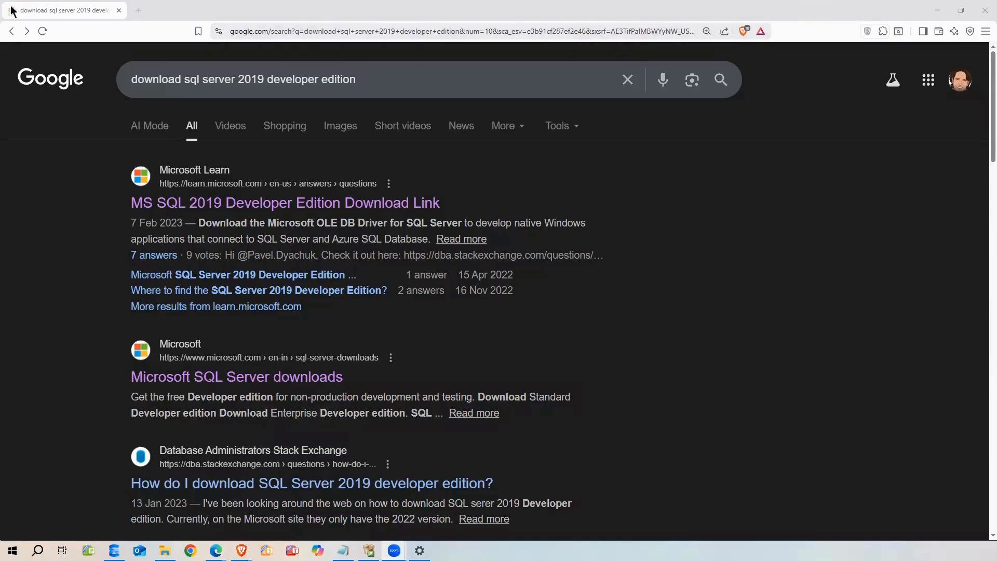
# Tidy up the Google search box and scroll down the search results
pyautogui.moveTo(374, 82); pyautogui.dragTo(132, 81)
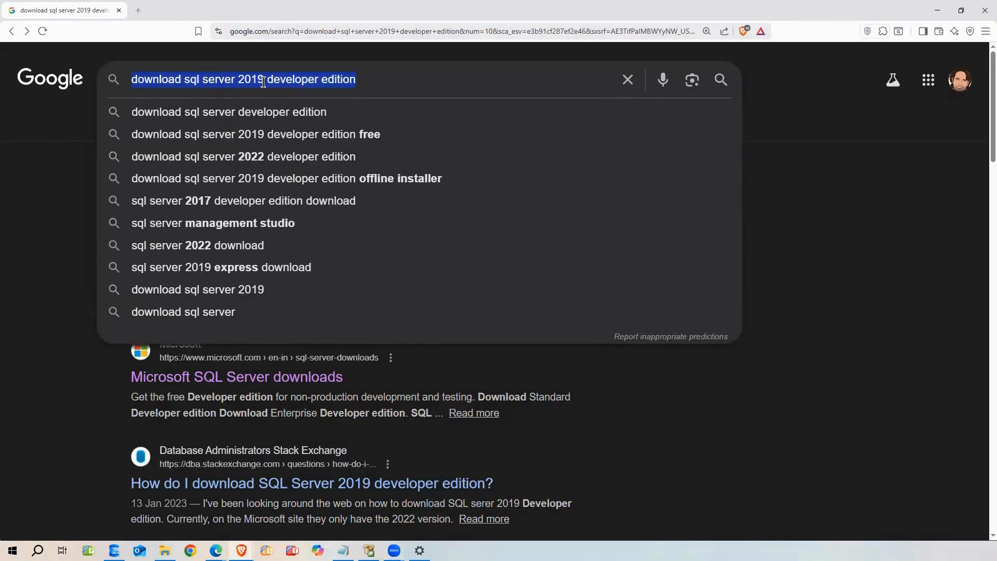
pyautogui.click(381, 81)
pyautogui.click(51, 188)
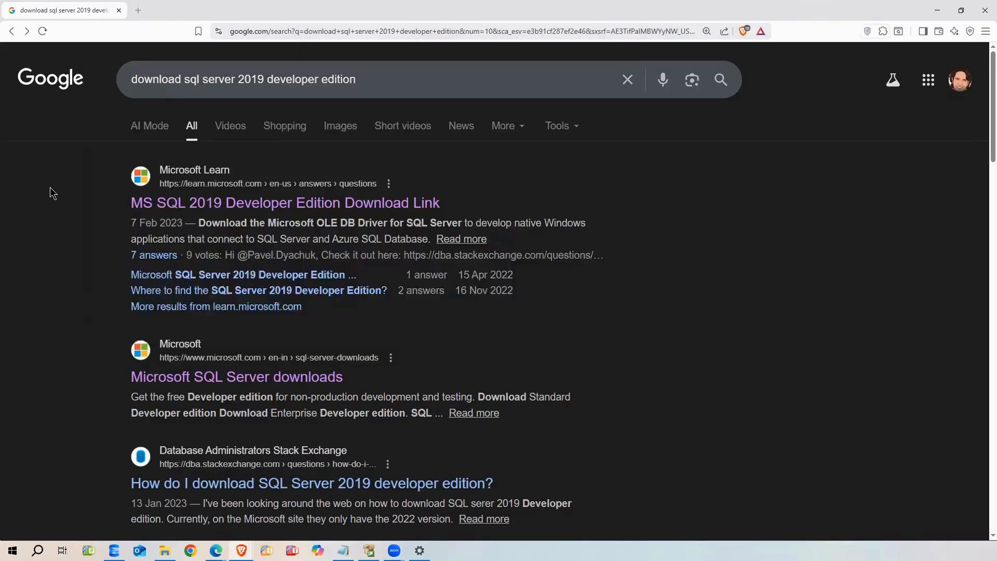
pyautogui.scroll(-3, 222, 371)
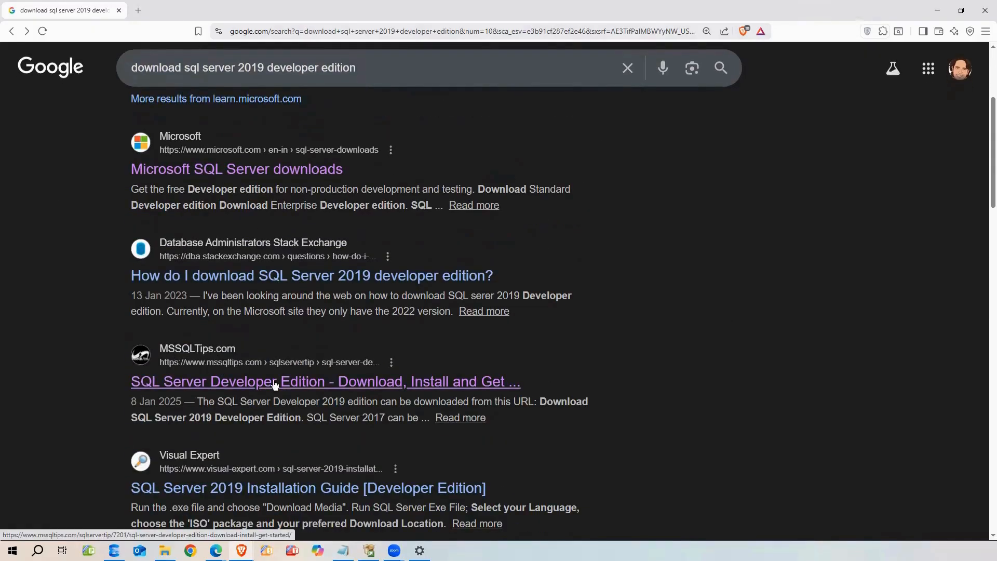
# Open the MSSQLTips Developer Edition article and download the SQL Server 2019 Developer installer
pyautogui.click(305, 384)
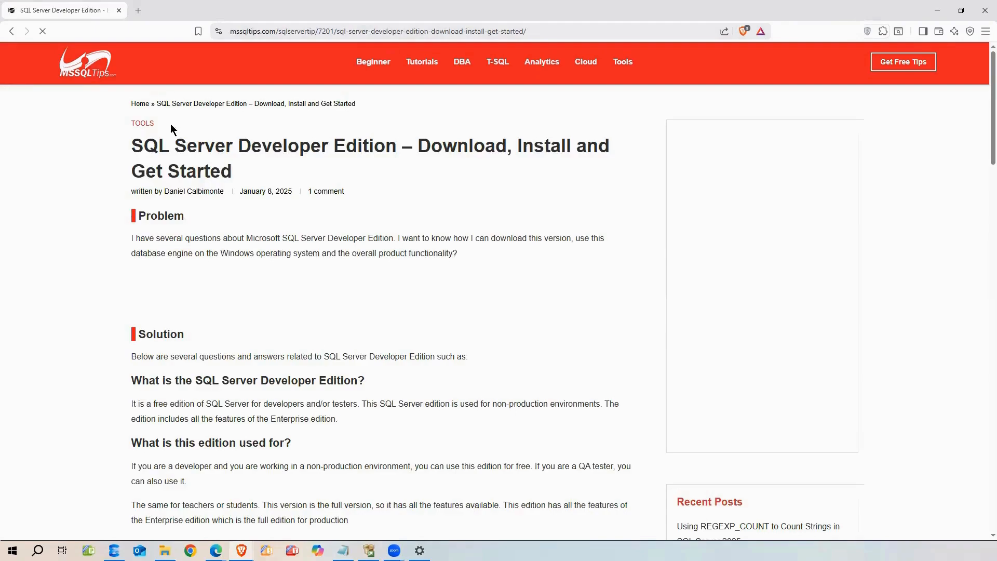
pyautogui.scroll(-4, 242, 171)
pyautogui.scroll(-10, 242, 172)
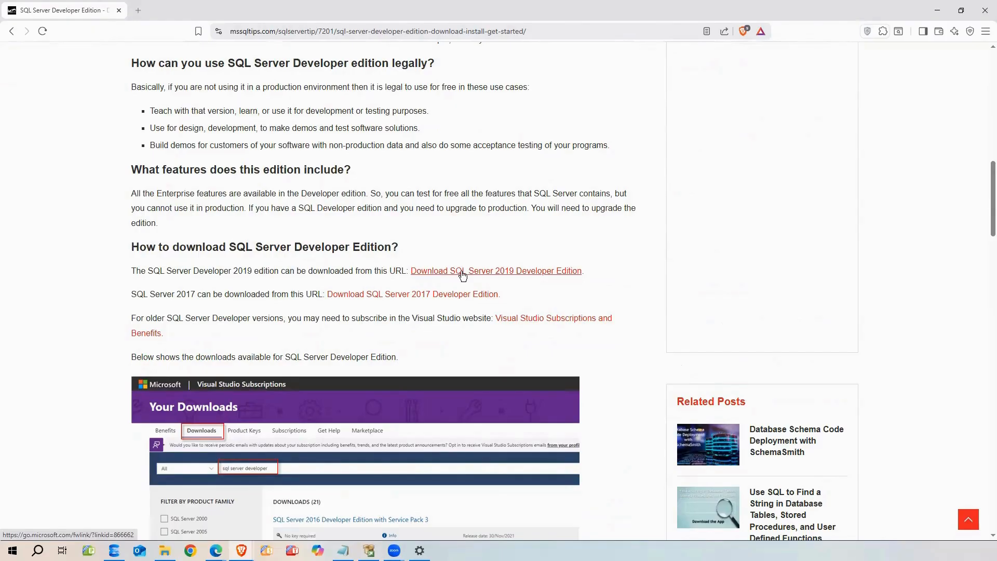
pyautogui.click(462, 271)
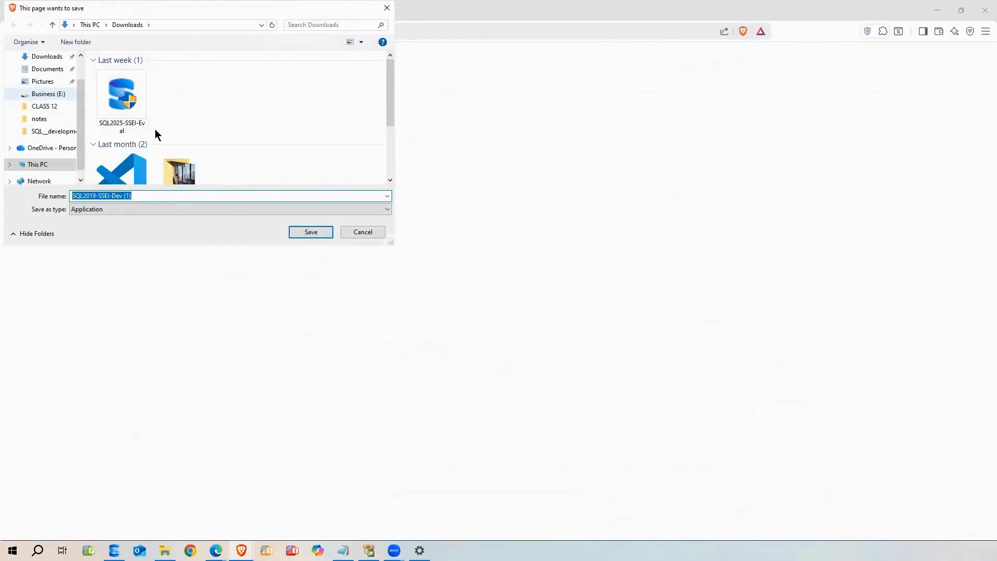
# Cancel saving SQL2019-SSEI-Dev and switch to the D:\SQL_server folder in File Explorer
pyautogui.click(358, 231)
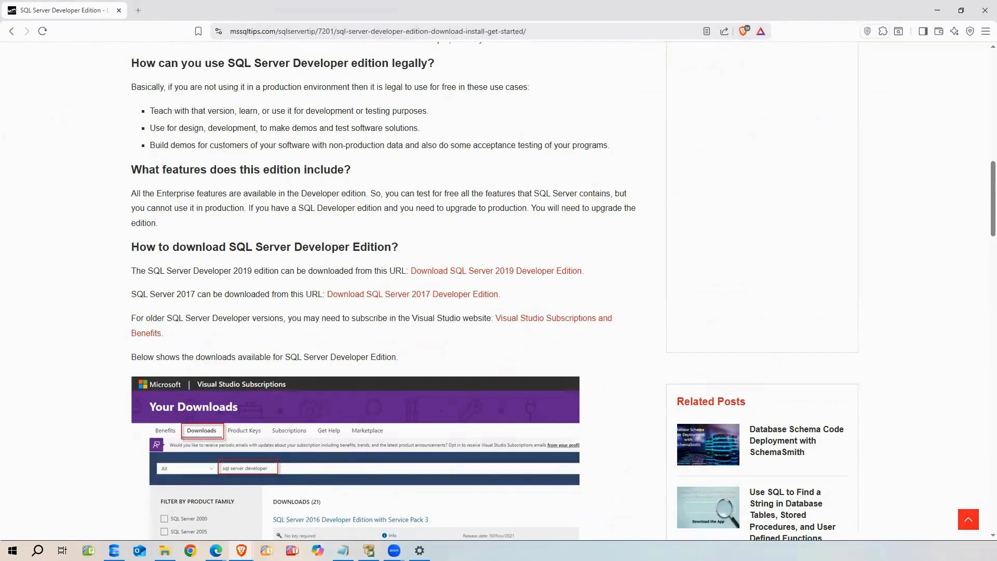
pyautogui.hotkey('alt', 'Tab')
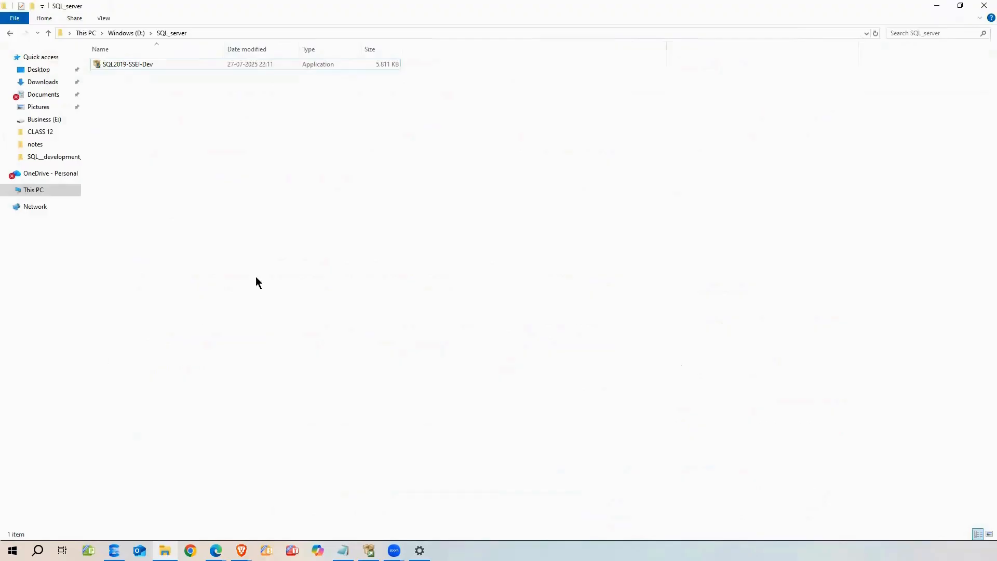
# Run the SQL2019-SSEI-Dev installer in D:\SQL_server as administrator
pyautogui.rightClick(121, 63)
pyautogui.click(162, 82)
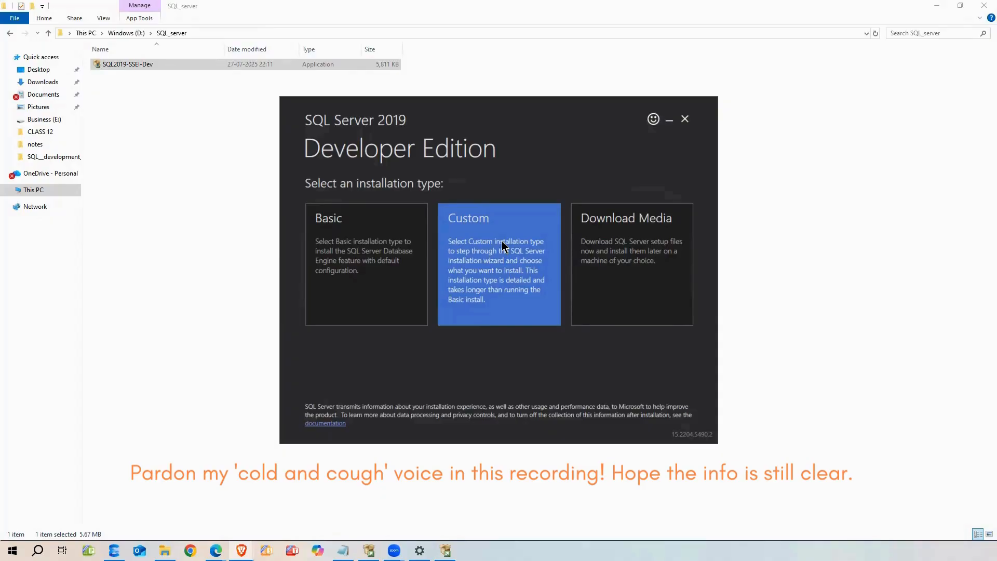
# Choose the Custom installation, download its media to C:\SQL2019, and maximize the Installation Center
pyautogui.click(476, 249)
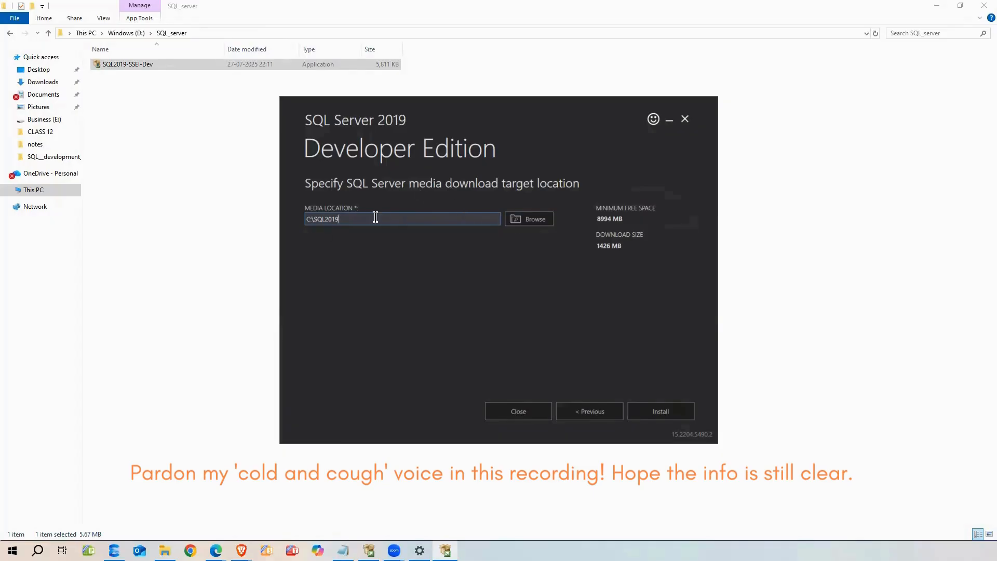
pyautogui.click(652, 410)
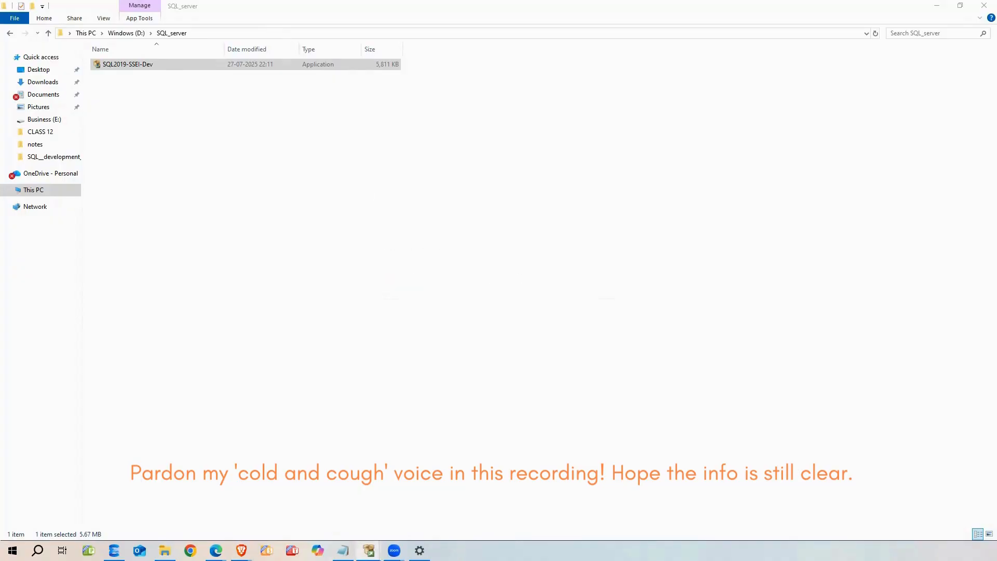
pyautogui.click(592, 156)
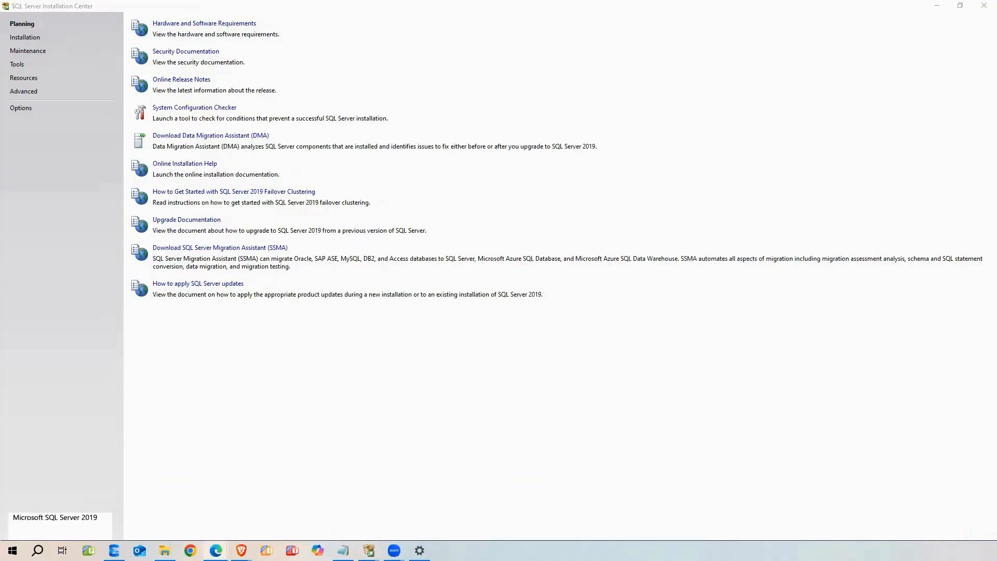
# Maximize the Edge window showing the SQL Server hardware and software requirements article
pyautogui.click(709, 122)
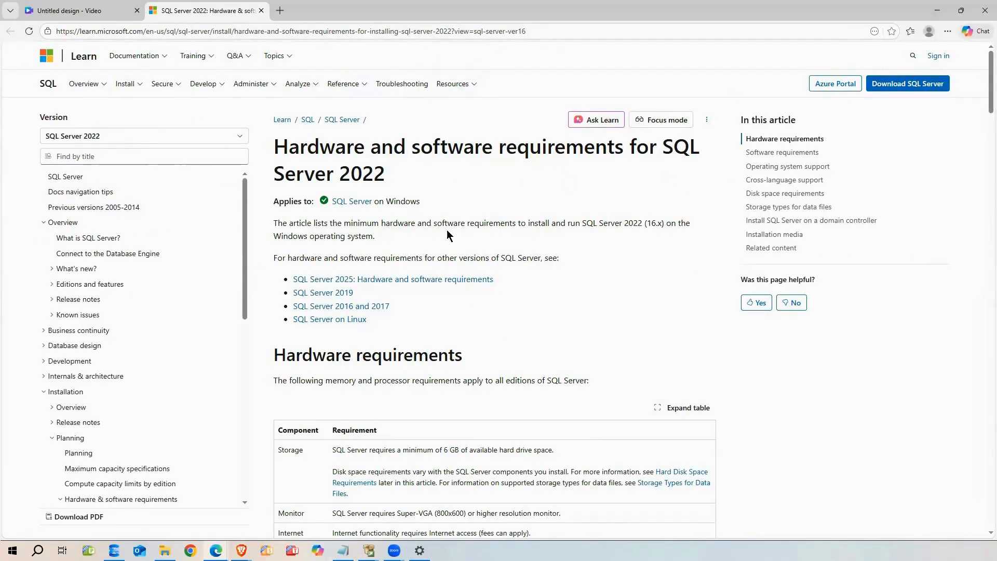
# Switch the requirements article to SQL Server 2019, then minimize Edge
pyautogui.click(330, 299)
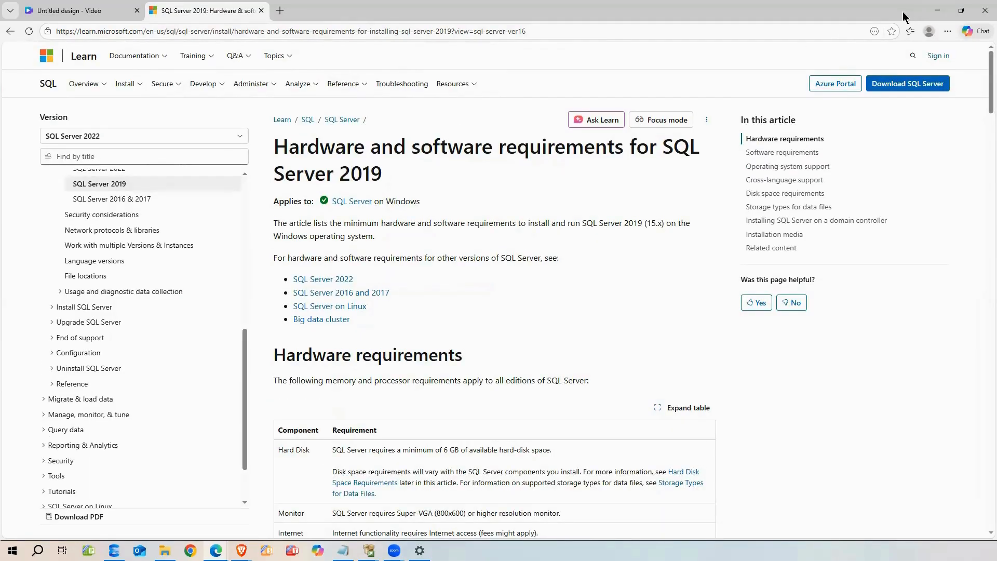
pyautogui.click(937, 10)
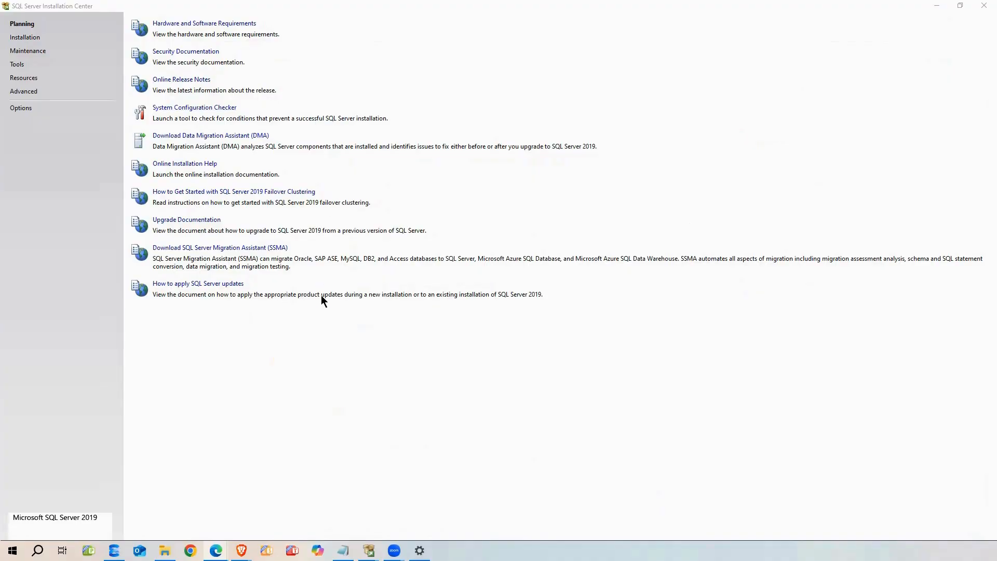
# Bring the Installation Center into focus and show its Installation page
pyautogui.click(30, 44)
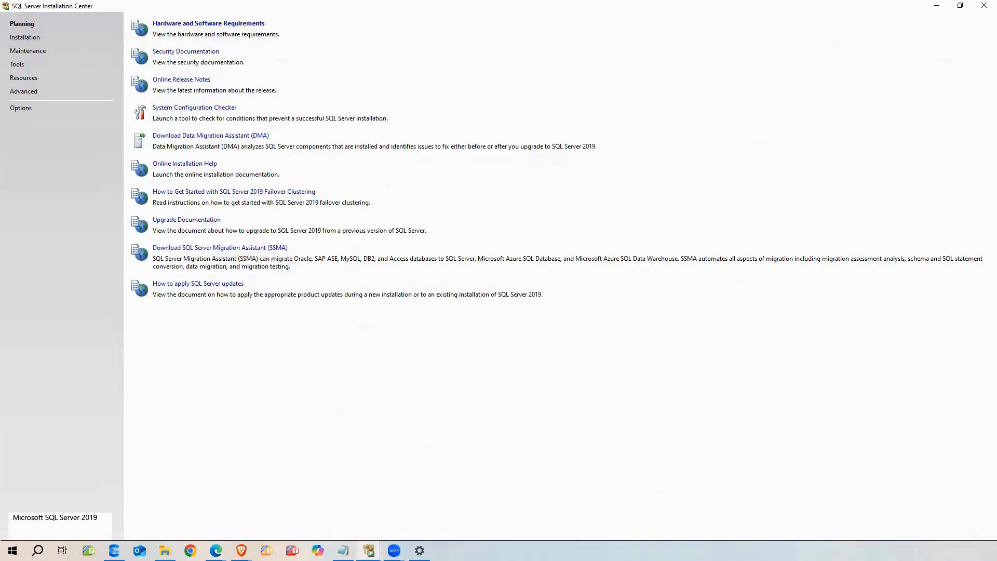
pyautogui.click(27, 39)
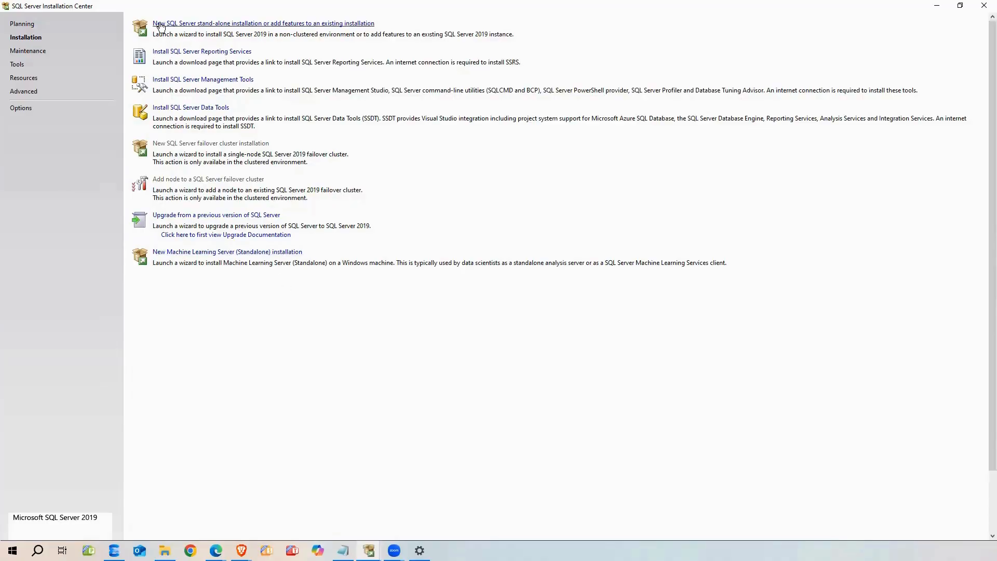
# Start a new stand-alone installation, skipping Microsoft Update and product updates
pyautogui.click(236, 24)
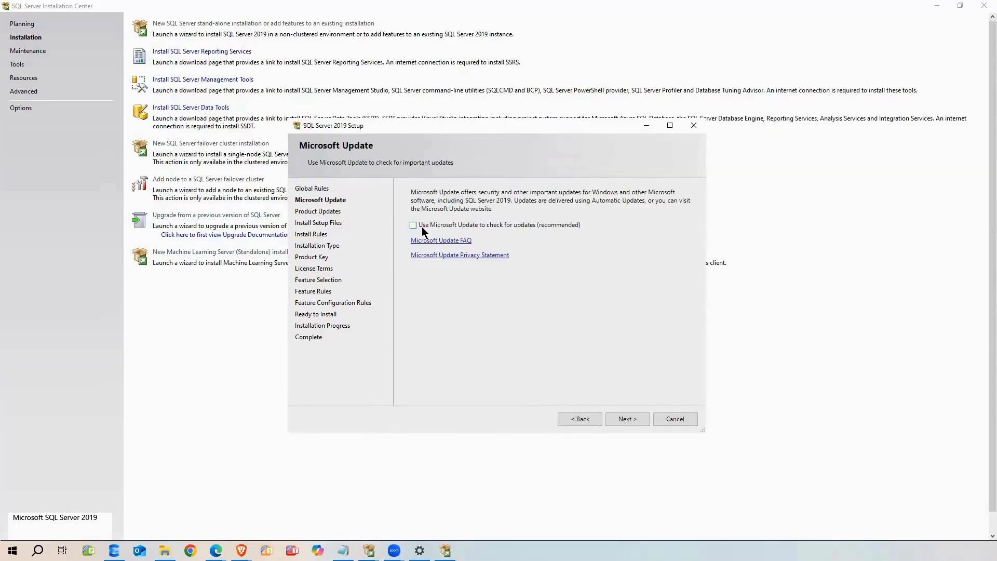
pyautogui.click(638, 423)
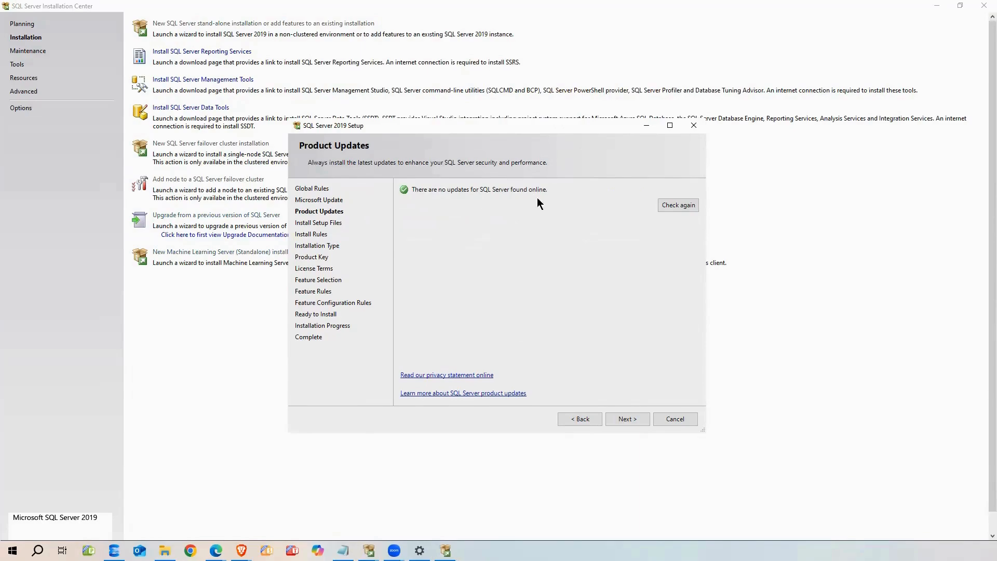
pyautogui.click(629, 419)
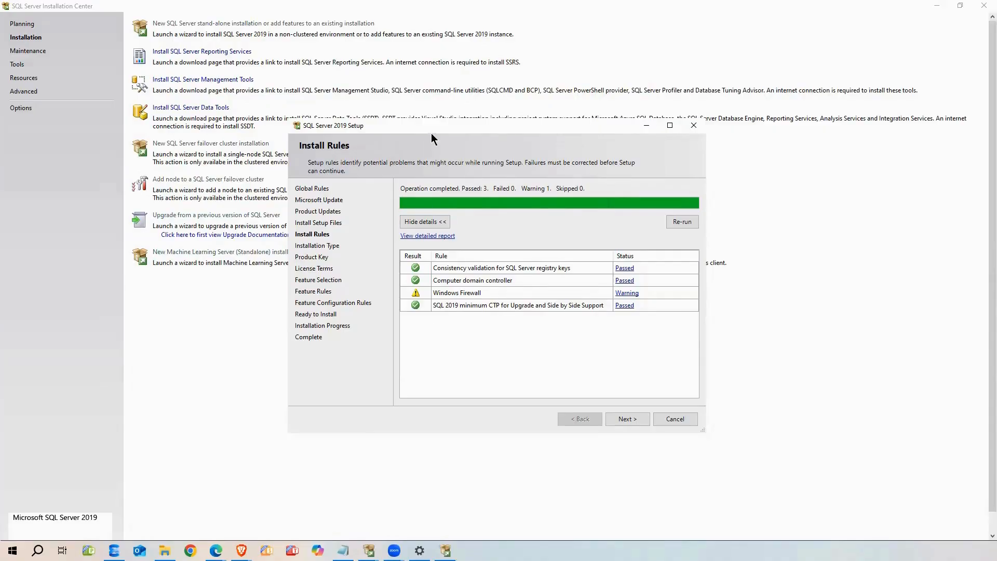
# Review and dismiss the Windows Firewall install-rule warning, then continue to Installation Type
pyautogui.moveTo(429, 133); pyautogui.dragTo(368, 103)
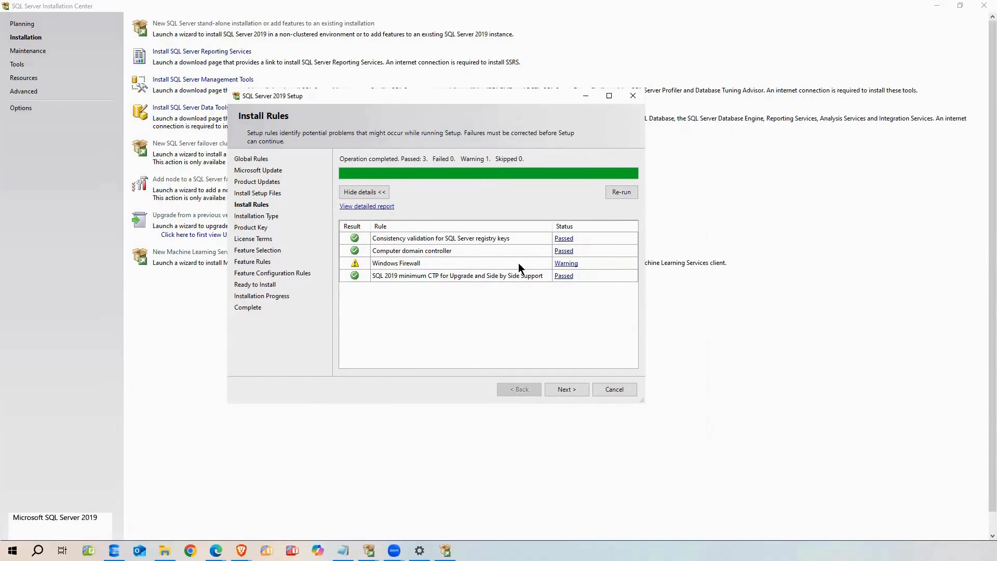
pyautogui.click(563, 265)
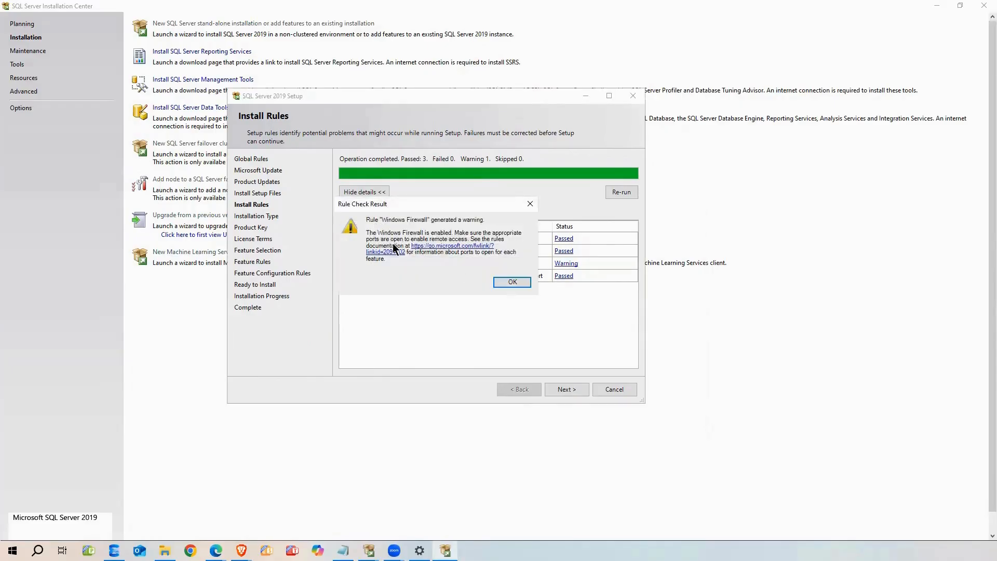
pyautogui.click(512, 283)
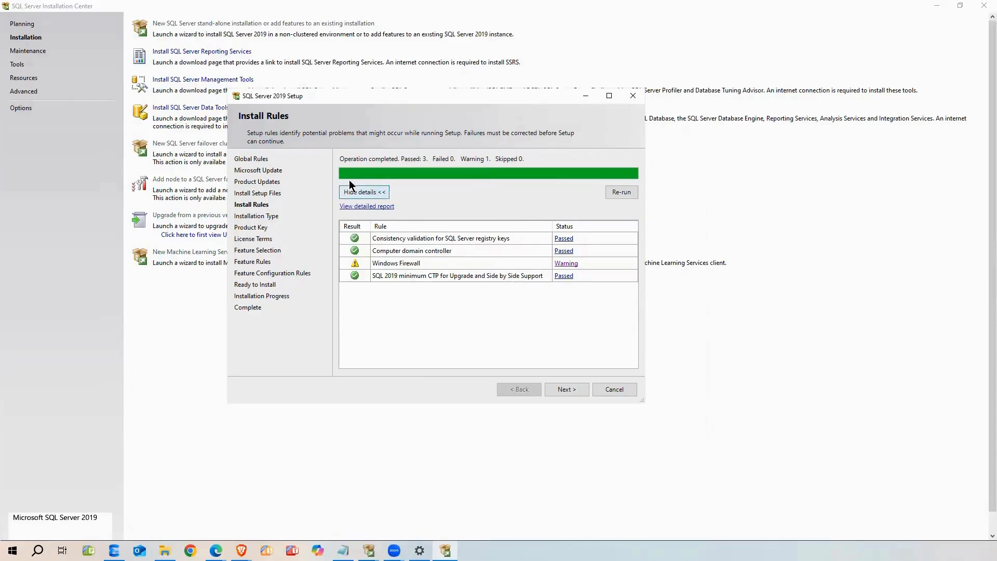
pyautogui.click(573, 389)
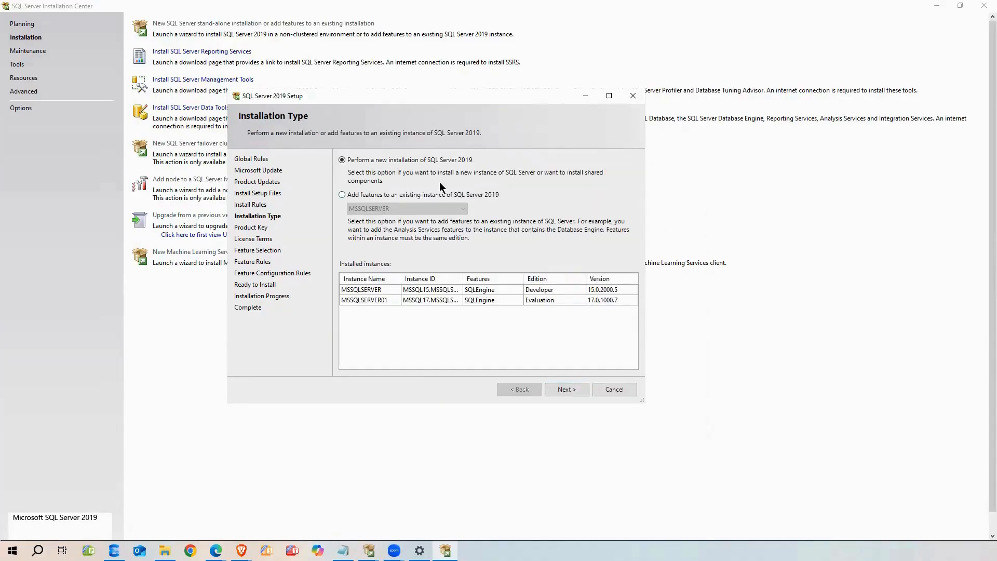
# Maximize the wizard, keep 'Perform a new installation of SQL Server 2019', and continue to Product Key
pyautogui.click(609, 95)
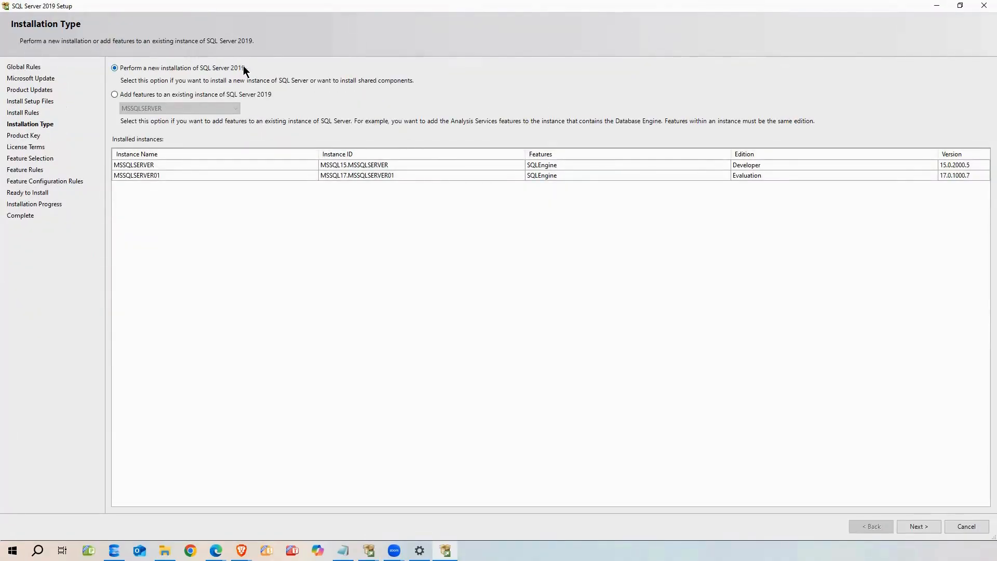
pyautogui.click(116, 94)
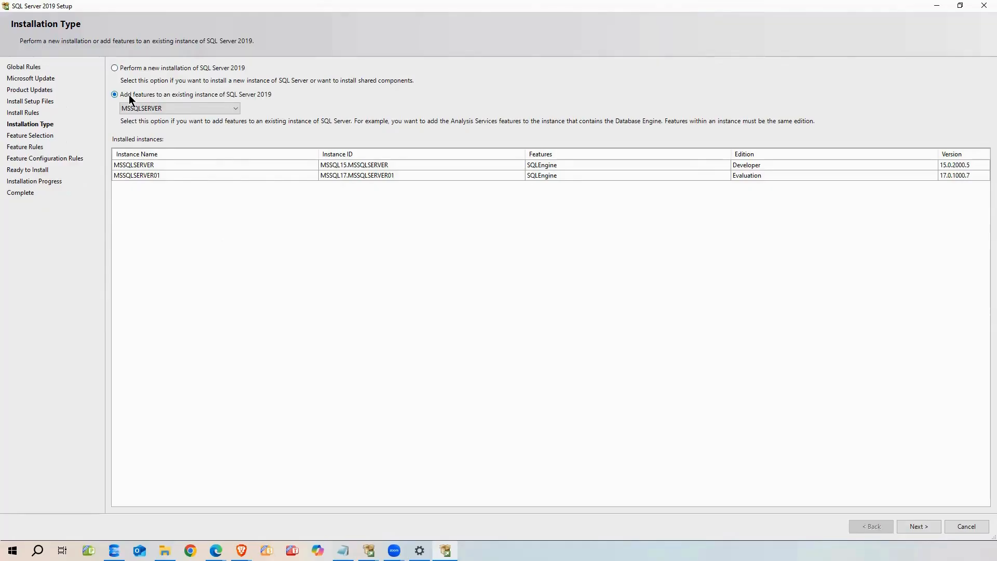
pyautogui.click(129, 109)
pyautogui.click(129, 115)
pyautogui.click(114, 68)
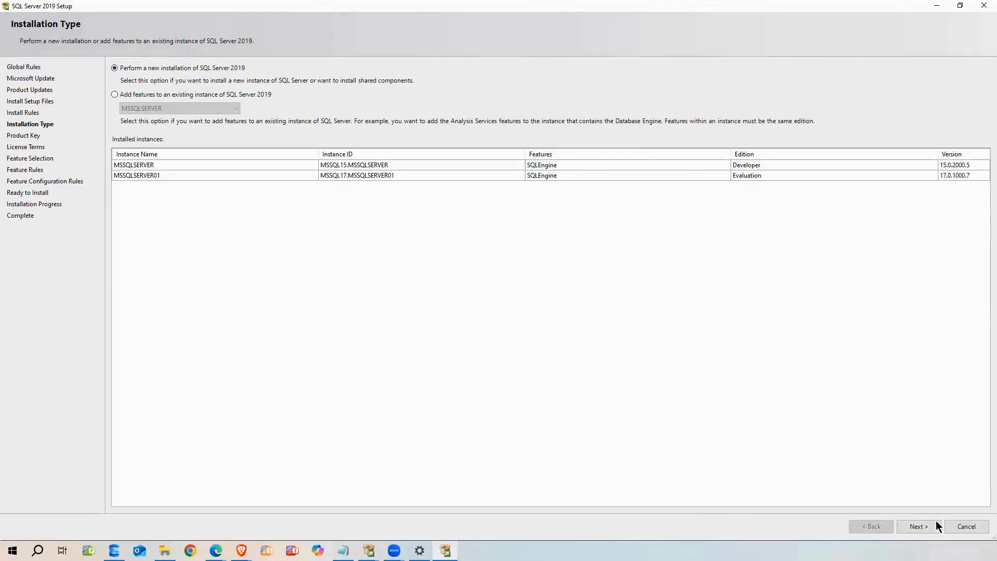
pyautogui.click(918, 526)
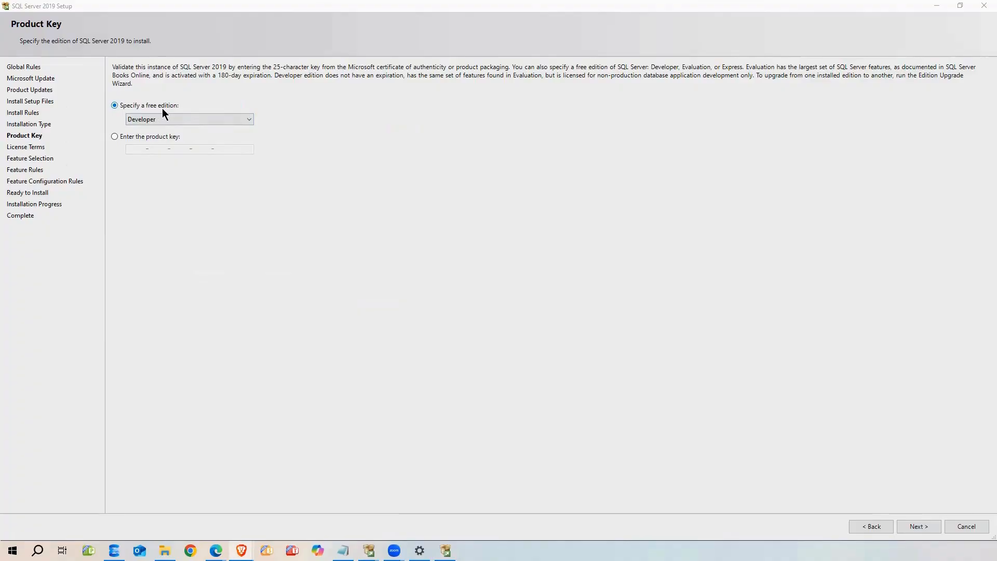
# Keep the free Developer edition instead of entering a product key, then continue
pyautogui.click(152, 119)
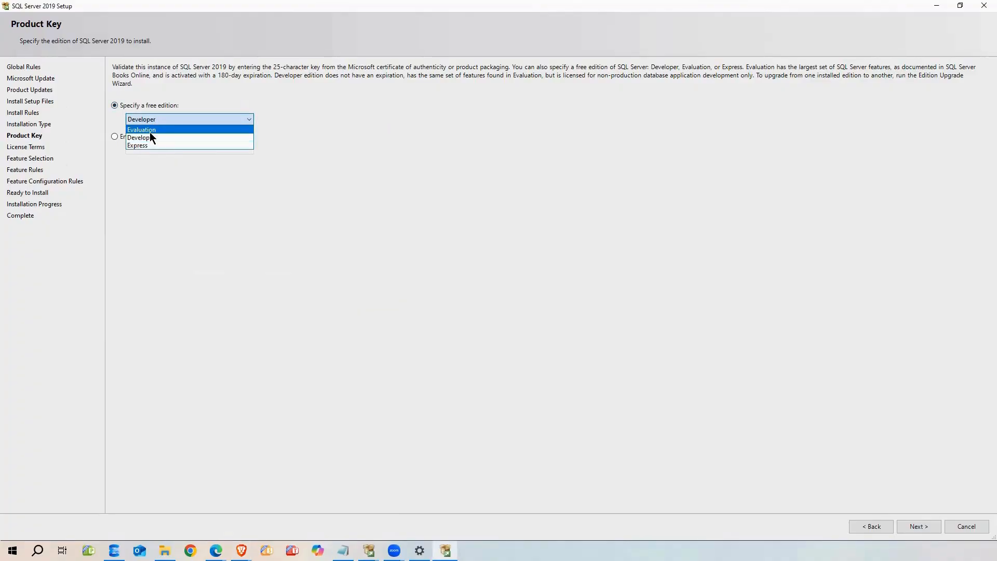
pyautogui.click(153, 118)
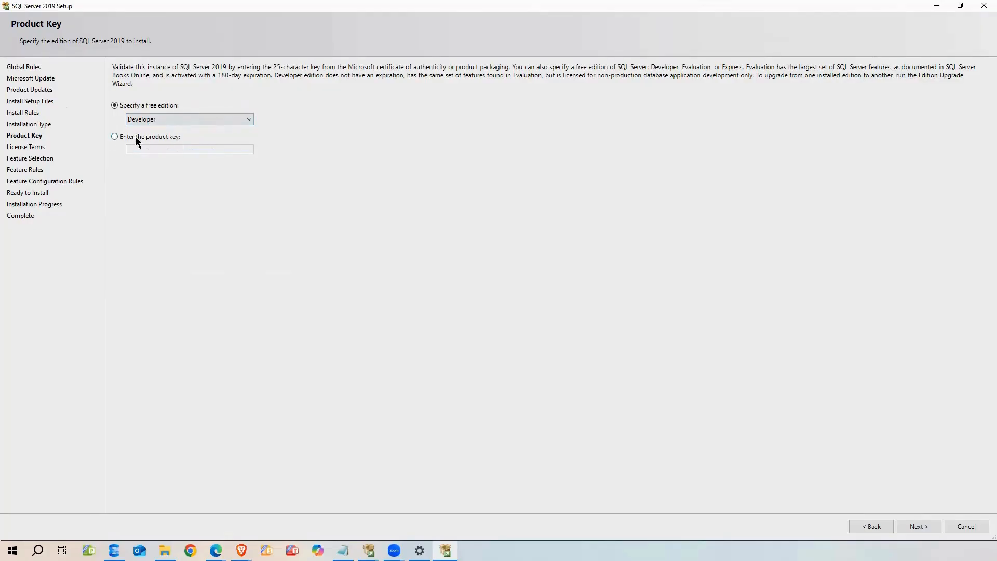
pyautogui.click(115, 136)
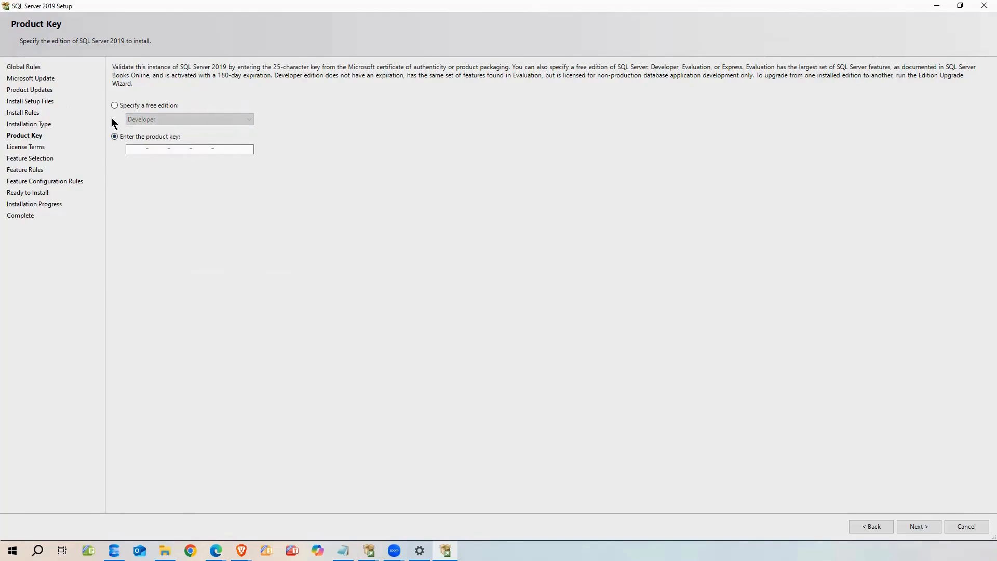
pyautogui.click(115, 104)
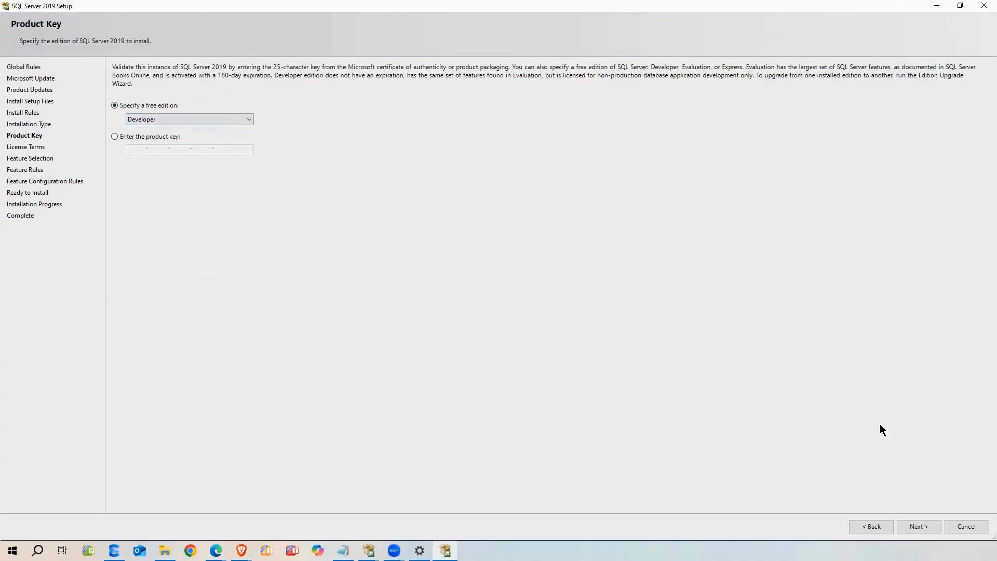
pyautogui.click(930, 526)
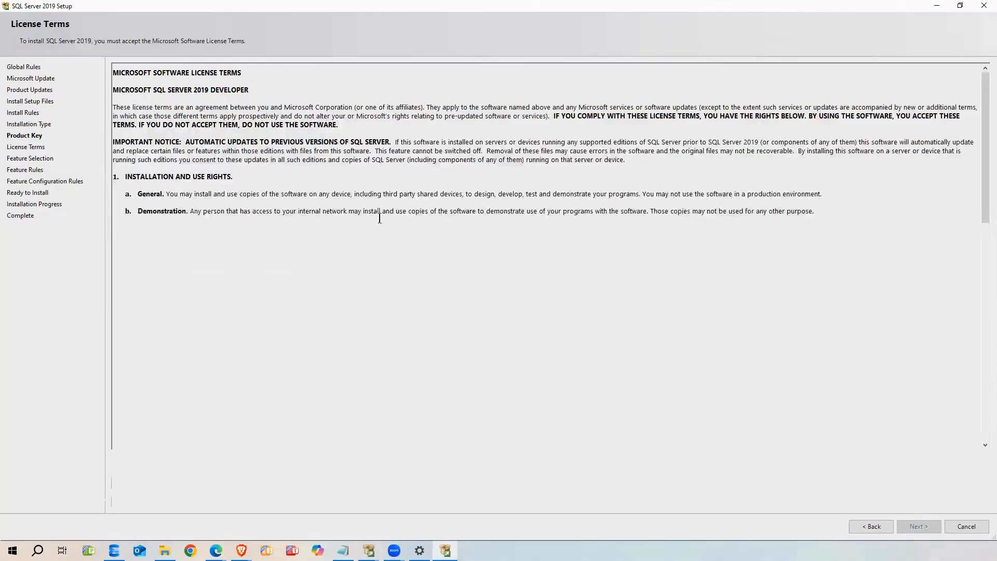
# Accept the SQL Server 2019 license terms and move on to the next page
pyautogui.scroll(-5, 141, 522)
pyautogui.click(115, 482)
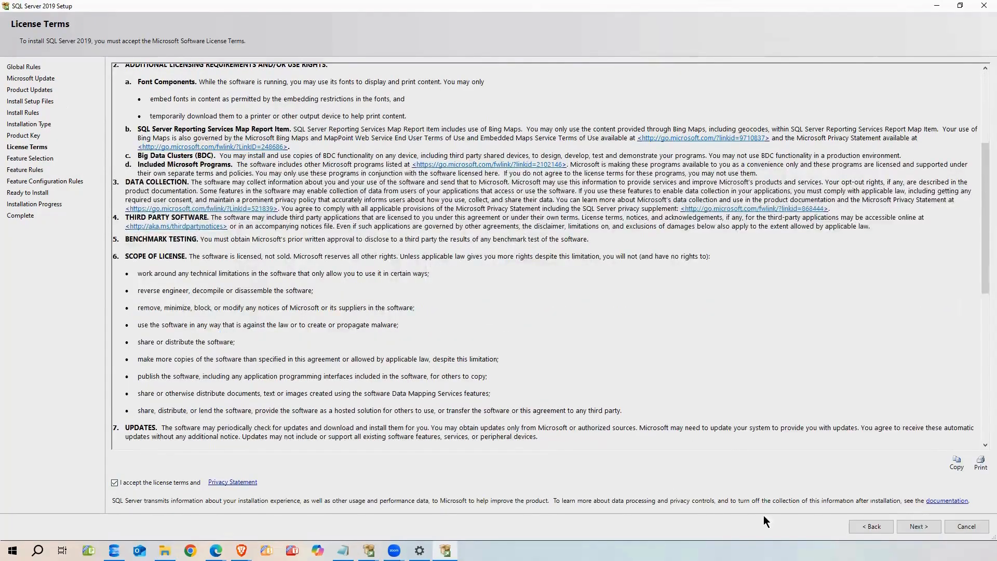
pyautogui.click(906, 524)
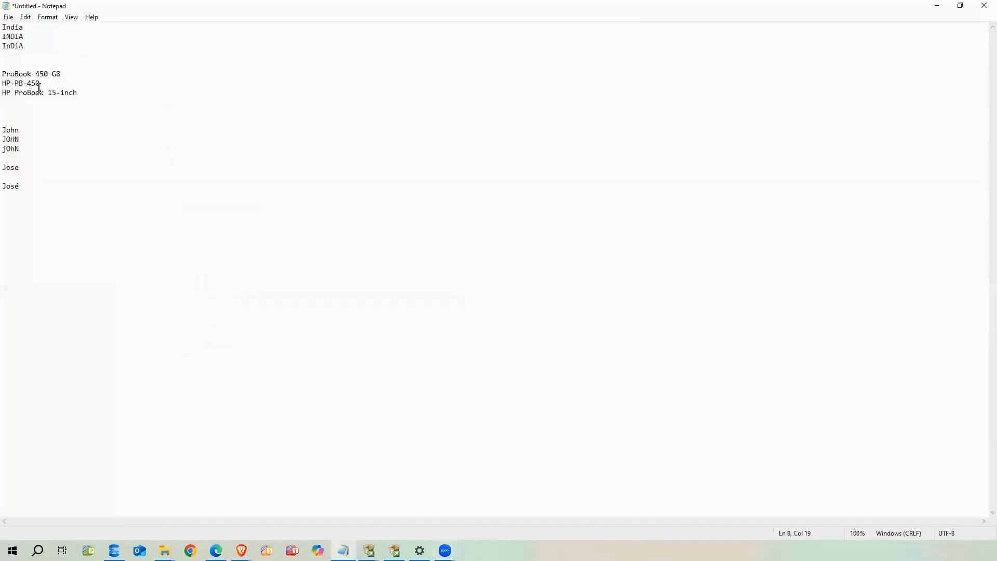
# Bring up the Notepad notes listing the India, INDIA and InDiA sample words
pyautogui.hotkey('shift', 'Up')
pyautogui.hotkey('shift', 'Up')
pyautogui.hotkey('shift', 'Home')
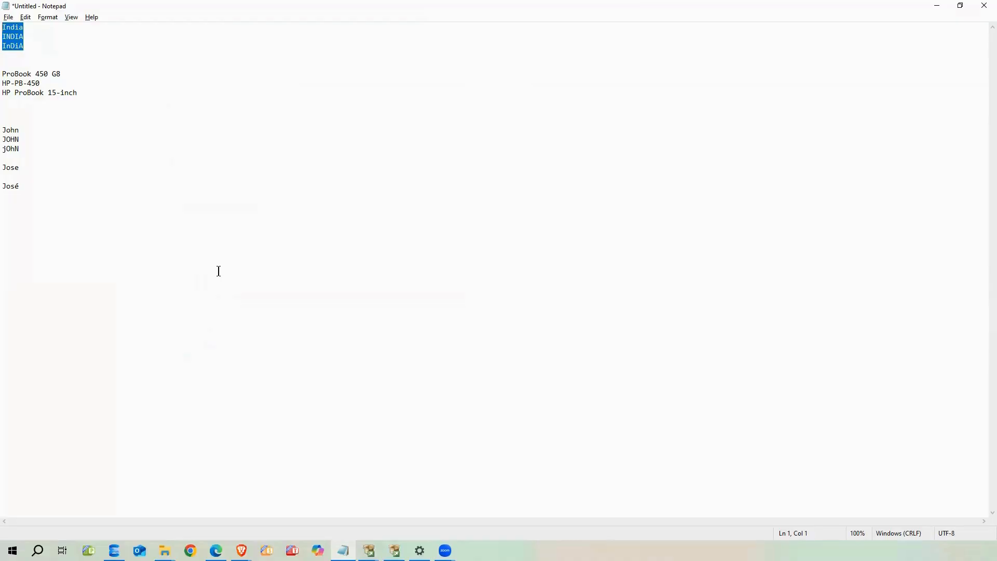
# Select the India, INDIA and InDiA variants in turn to compare their spellings
pyautogui.click(32, 45)
pyautogui.hotkey('shift', 'Up')
pyautogui.hotkey('shift', 'Up')
pyautogui.hotkey('shift', 'Home')
pyautogui.click(29, 28)
pyautogui.hotkey('shift', 'Home')
pyautogui.click(27, 38)
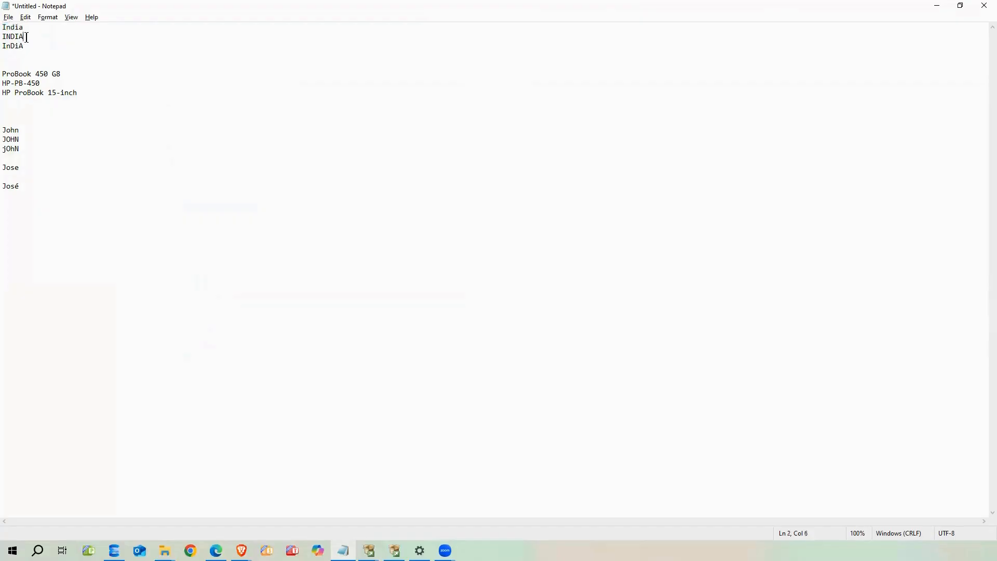
pyautogui.moveTo(31, 38); pyautogui.dragTo(2, 46)
pyautogui.click(14, 46)
# Minimize Notepad to return to the SQL Server setup wizard
pyautogui.click(936, 7)
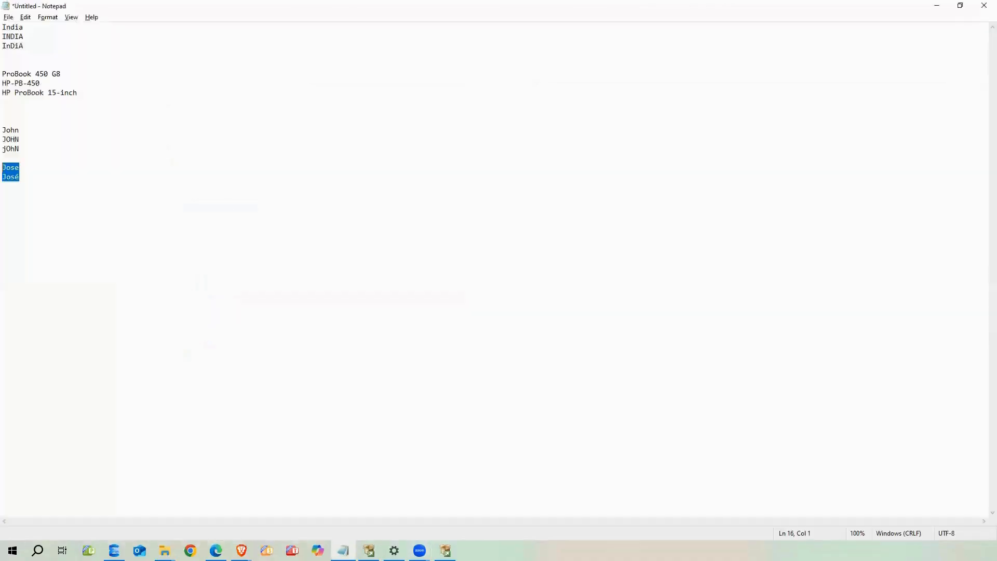
pyautogui.click(39, 92)
pyautogui.moveTo(67, 75); pyautogui.dragTo(4, 74)
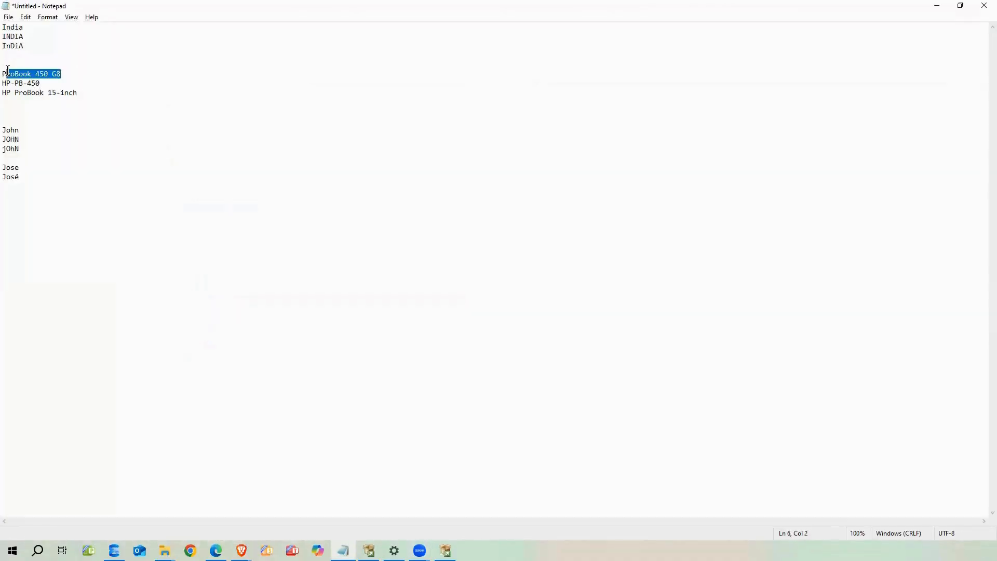
pyautogui.click(66, 74)
pyautogui.moveTo(66, 74); pyautogui.dragTo(7, 84)
pyautogui.click(51, 86)
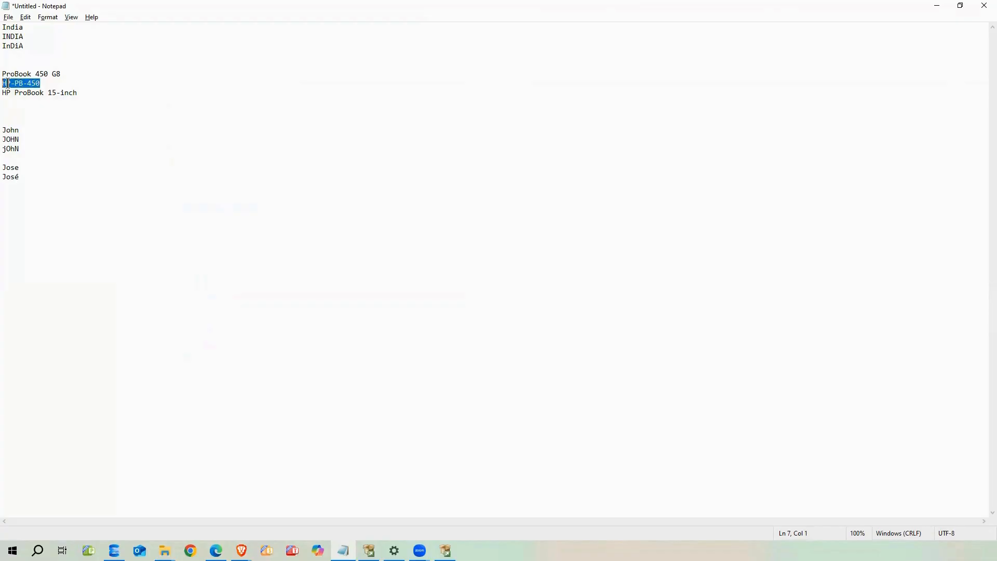
pyautogui.moveTo(83, 94); pyautogui.dragTo(2, 93)
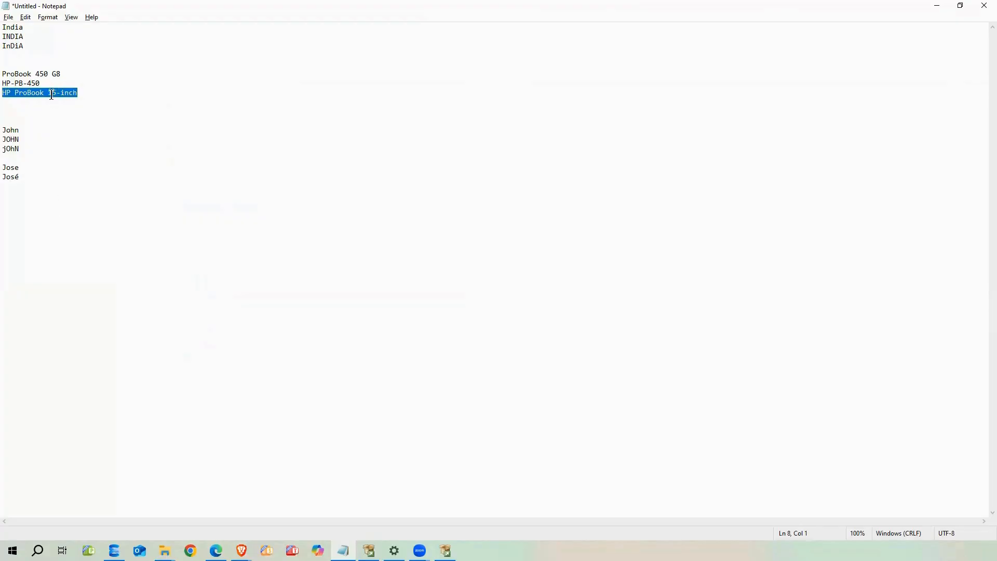
pyautogui.click(82, 96)
pyautogui.hotkey('shift', 'Home')
pyautogui.hotkey('shift', 'Up')
pyautogui.hotkey('shift', 'Up')
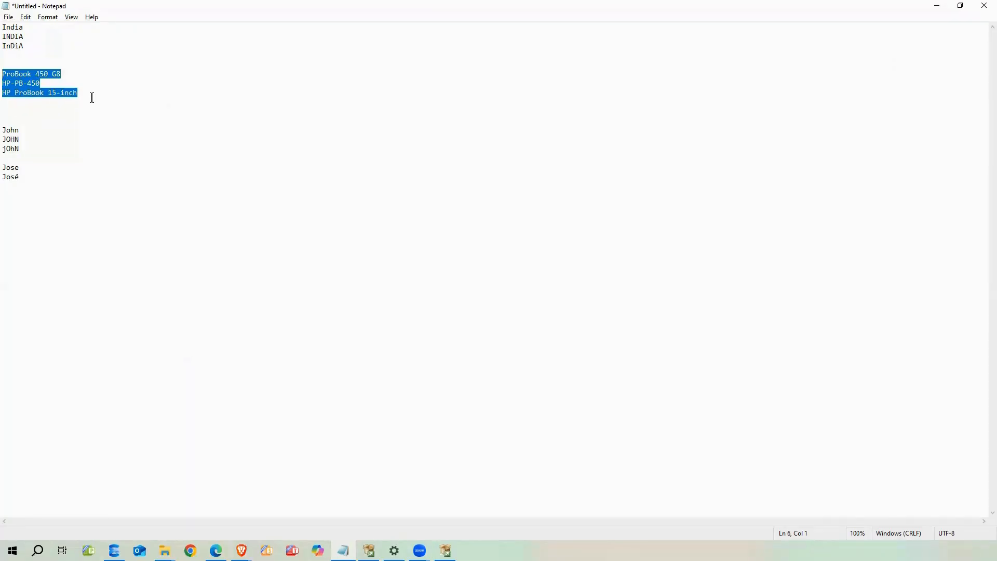
pyautogui.moveTo(88, 98); pyautogui.dragTo(8, 77)
pyautogui.click(92, 78)
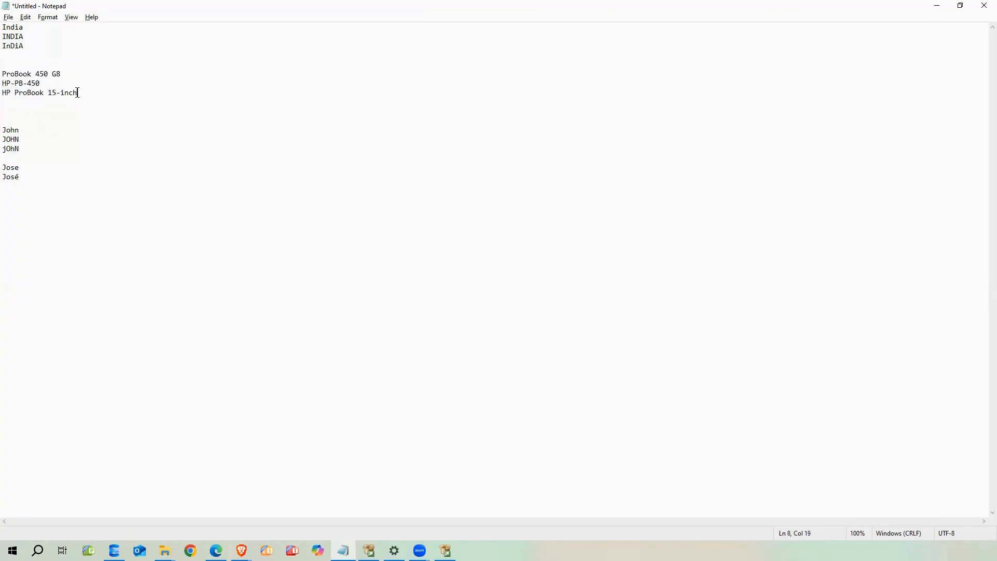
pyautogui.moveTo(82, 93); pyautogui.dragTo(5, 93)
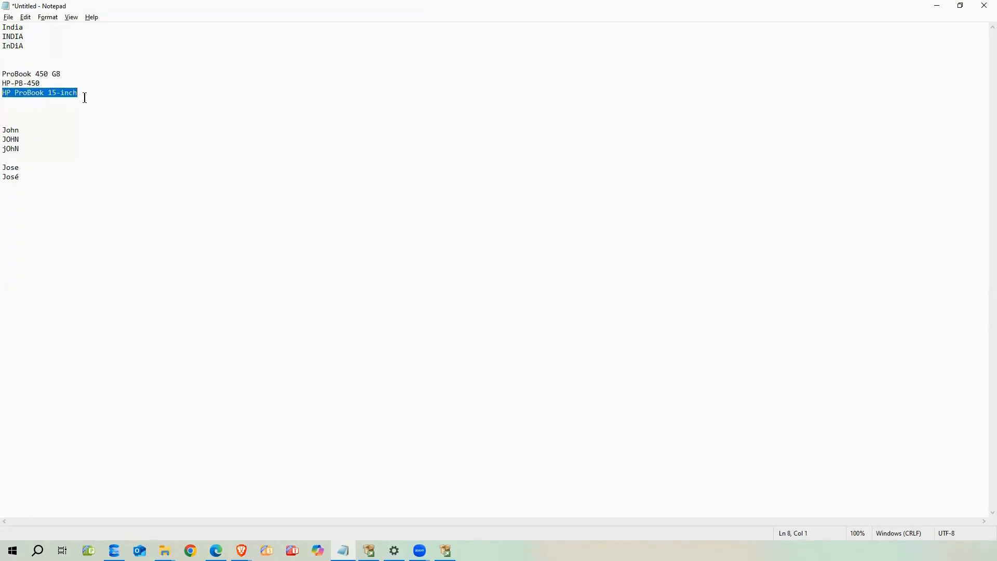
pyautogui.moveTo(73, 74); pyautogui.dragTo(6, 73)
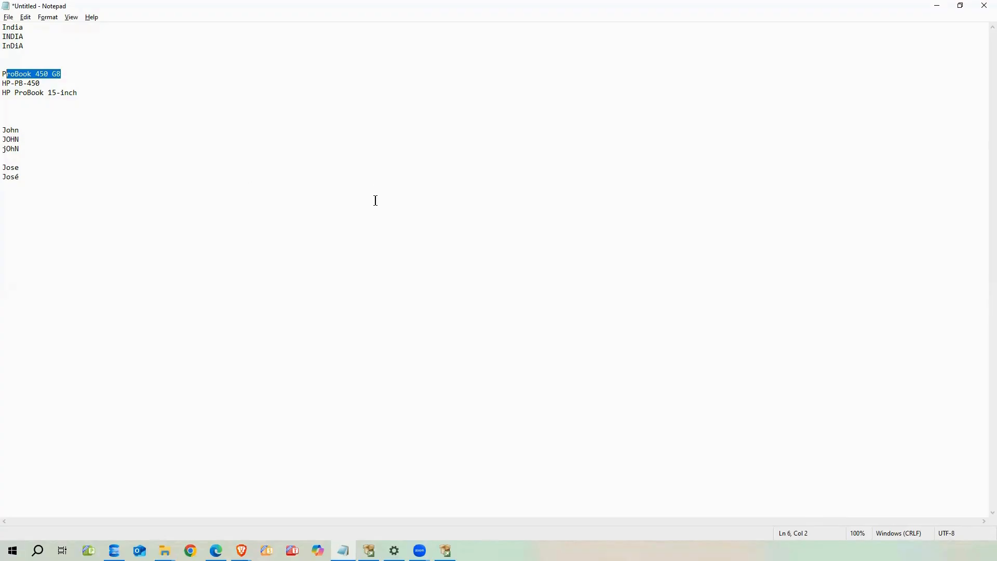
# Tick Database Engine Services and review the Replication, Full-Text and HDFS connector descriptions
pyautogui.click(937, 6)
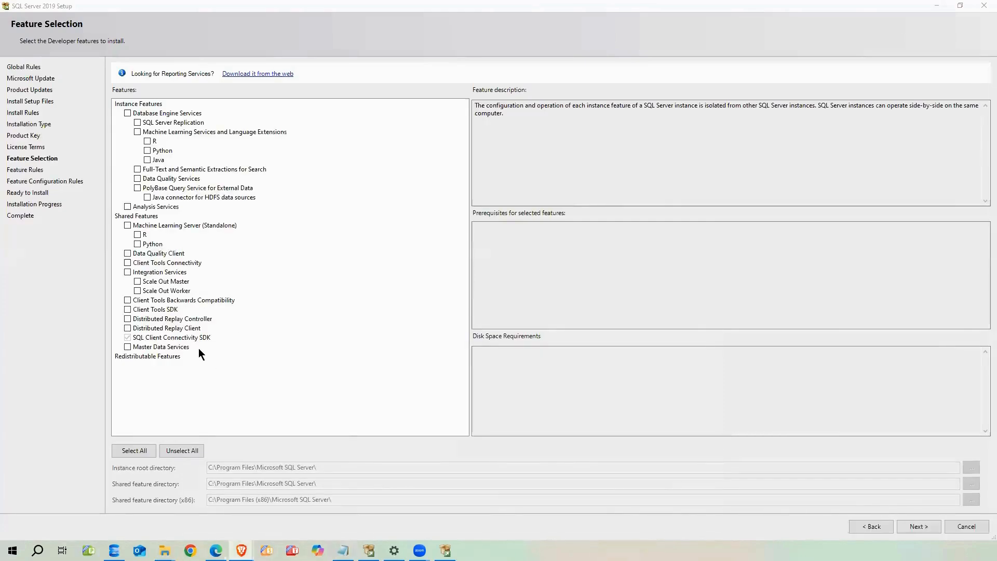
pyautogui.click(127, 113)
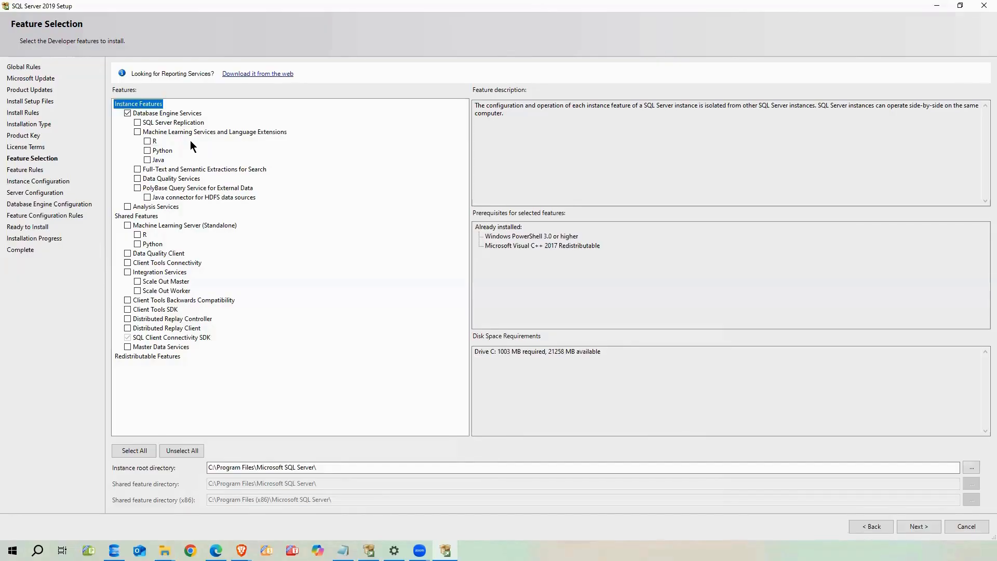
pyautogui.click(186, 123)
pyautogui.click(494, 124)
pyautogui.moveTo(971, 113); pyautogui.dragTo(157, 178)
pyautogui.click(161, 171)
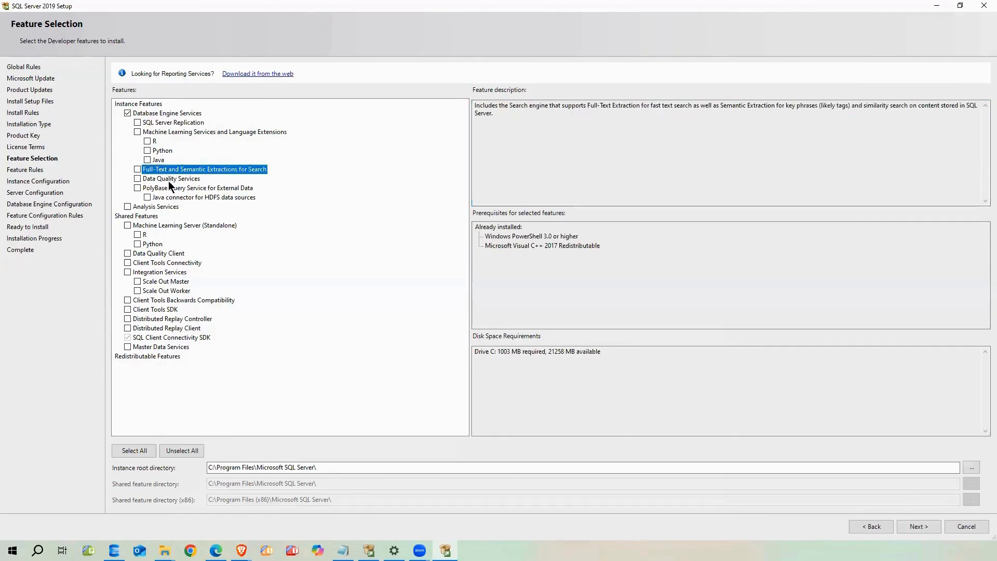
pyautogui.click(494, 127)
pyautogui.click(226, 197)
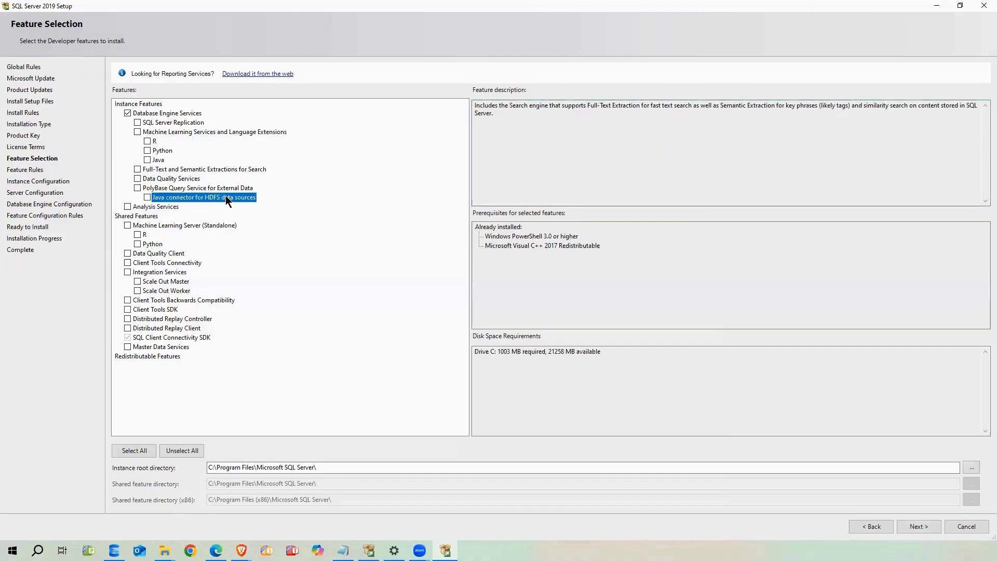
pyautogui.click(528, 138)
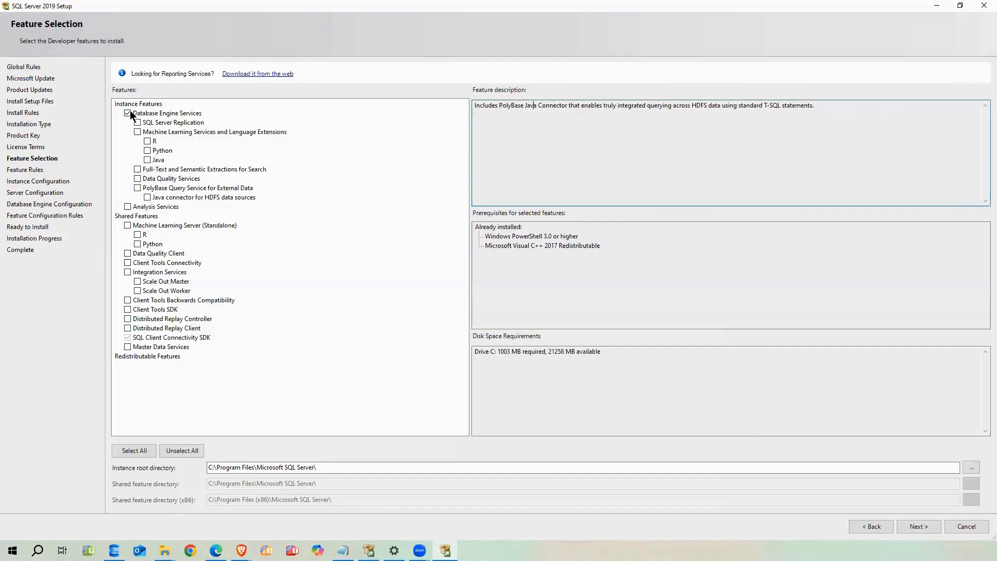
pyautogui.click(162, 115)
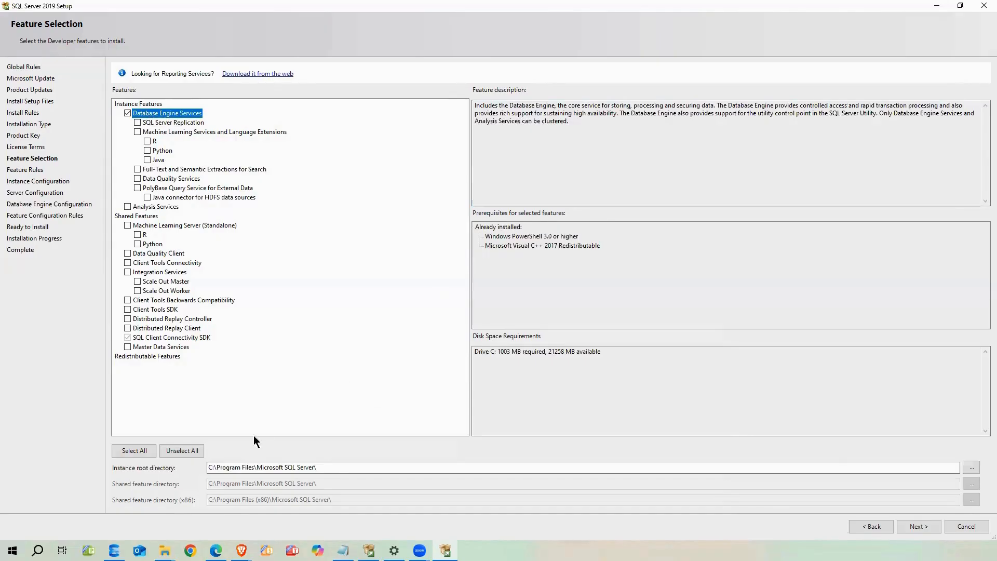
# Check the instance root directory path and proceed to Instance Configuration
pyautogui.moveTo(346, 468); pyautogui.dragTo(202, 471)
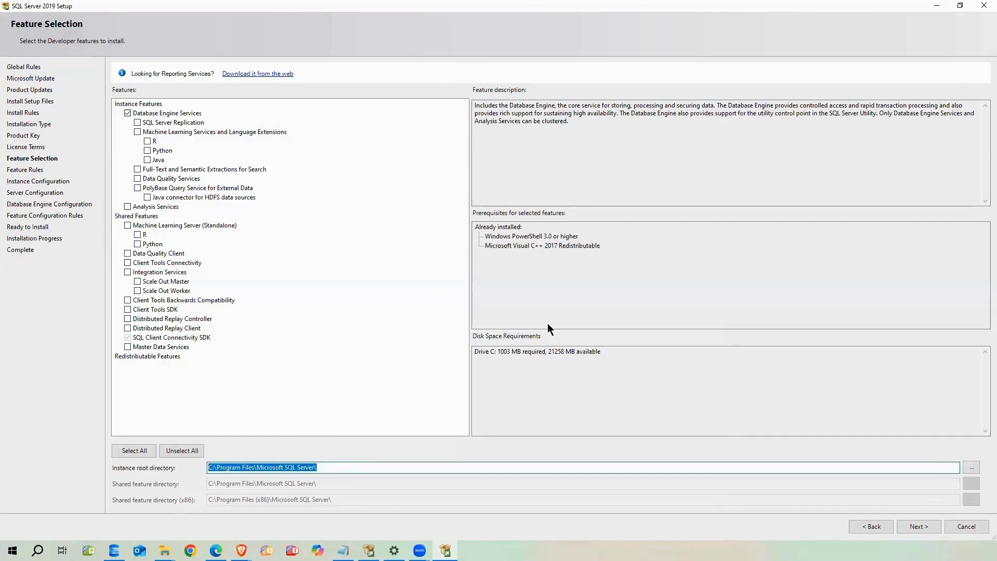
pyautogui.click(553, 268)
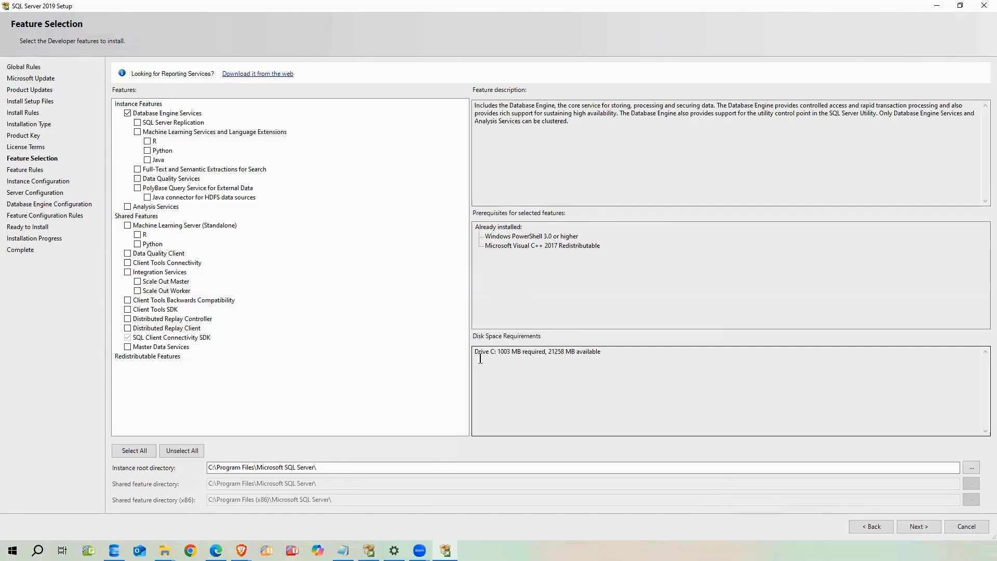
pyautogui.click(918, 526)
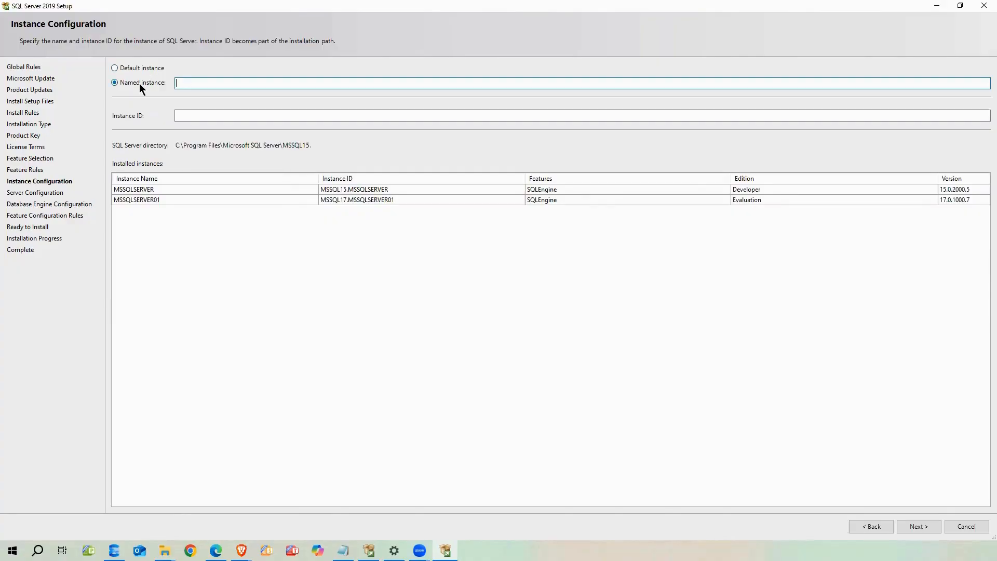
# Inspect the default MSSQLSERVER instance ID and the already installed instances
pyautogui.click(114, 68)
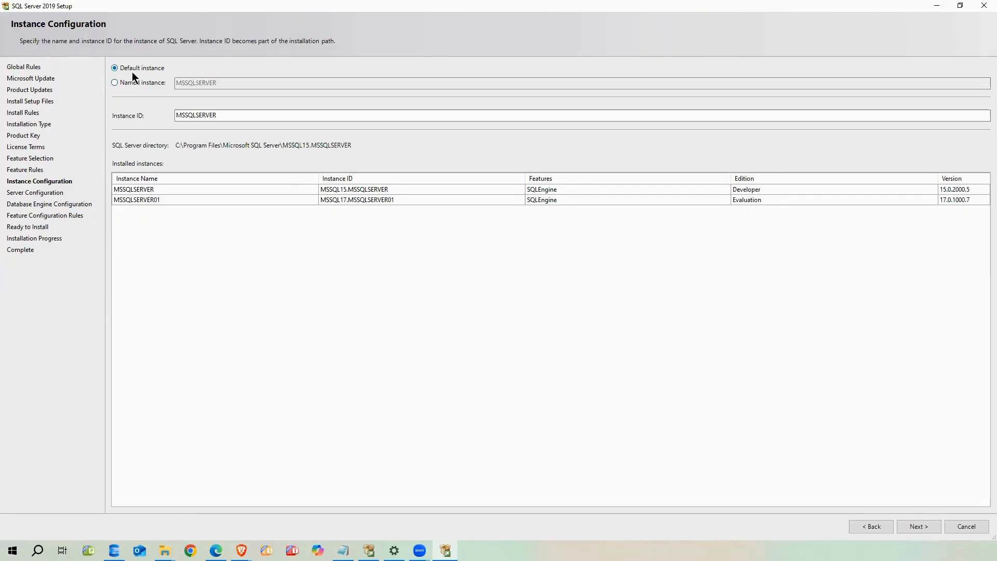
pyautogui.click(211, 113)
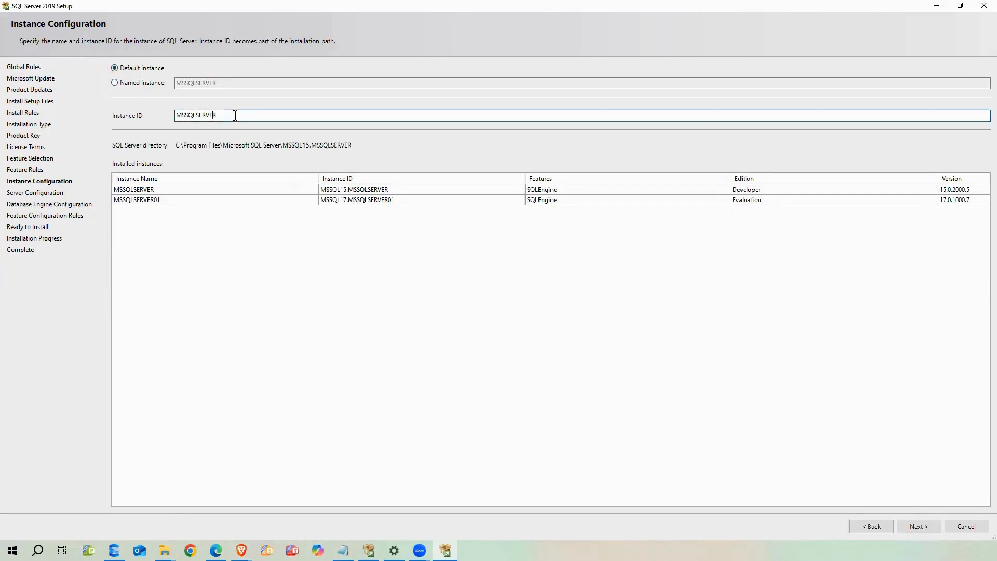
pyautogui.moveTo(234, 115); pyautogui.dragTo(158, 118)
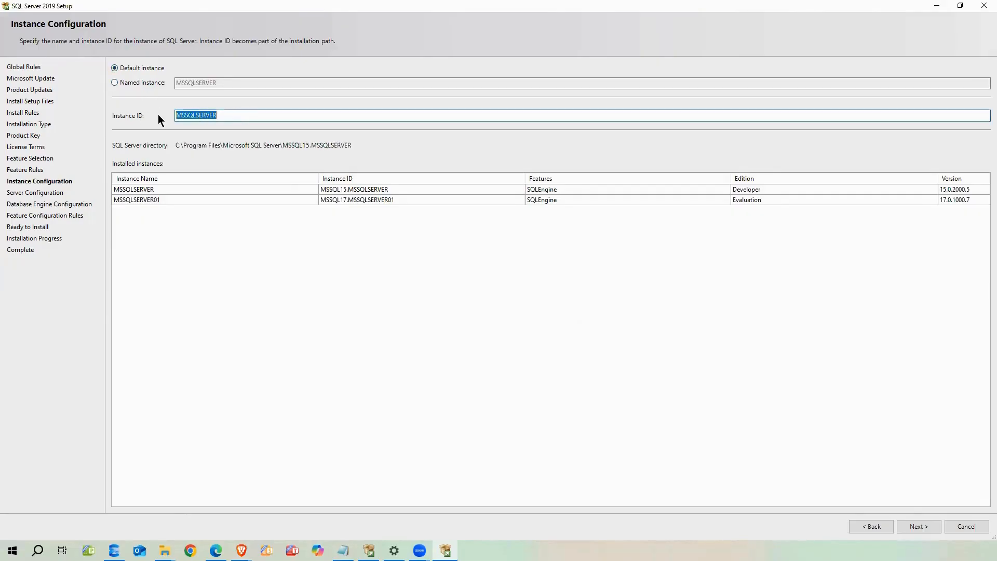
pyautogui.click(241, 114)
pyautogui.click(142, 188)
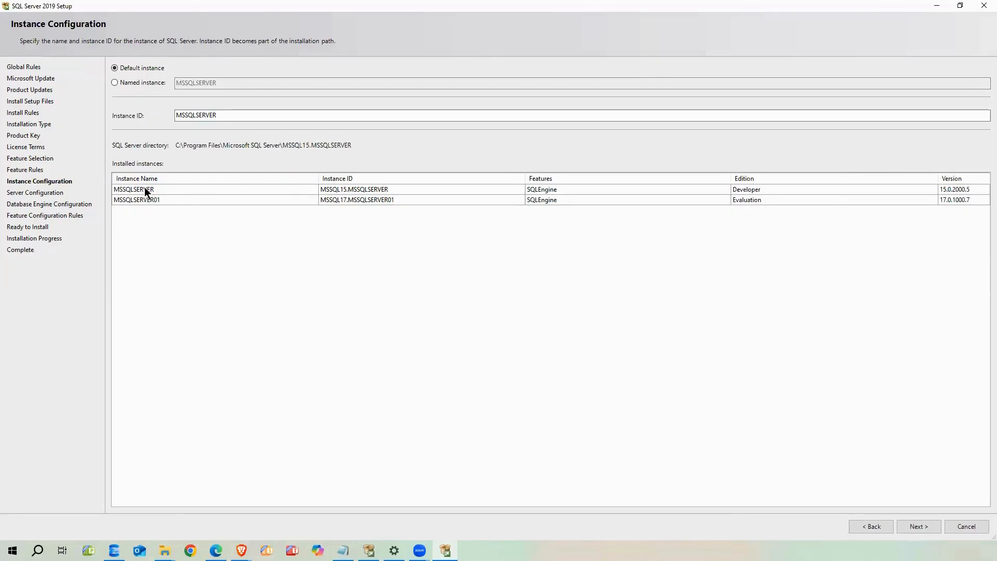
# Make it a named instance DEMO with instance ID DEMO and continue
pyautogui.click(116, 82)
pyautogui.write('DEMO')
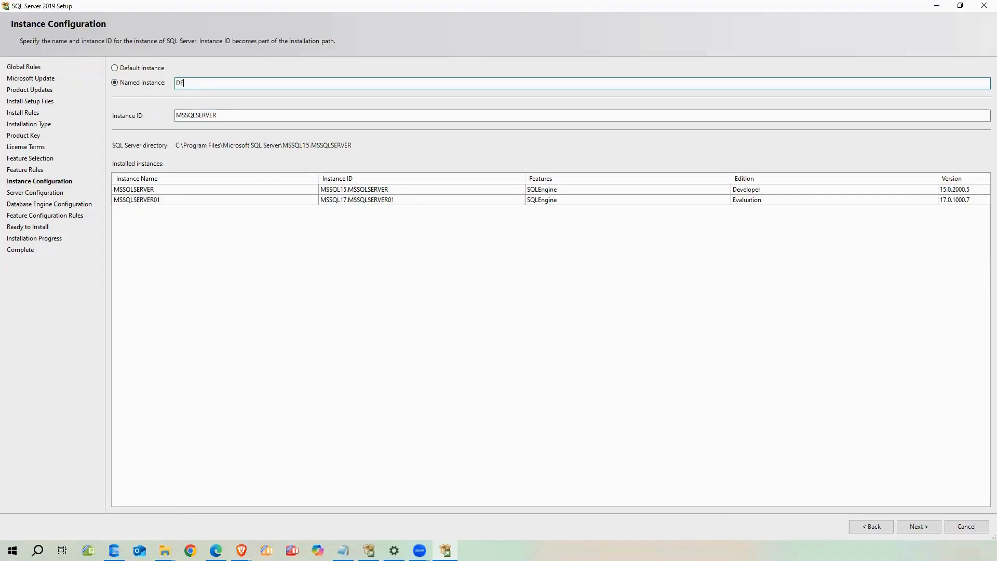
pyautogui.click(226, 115)
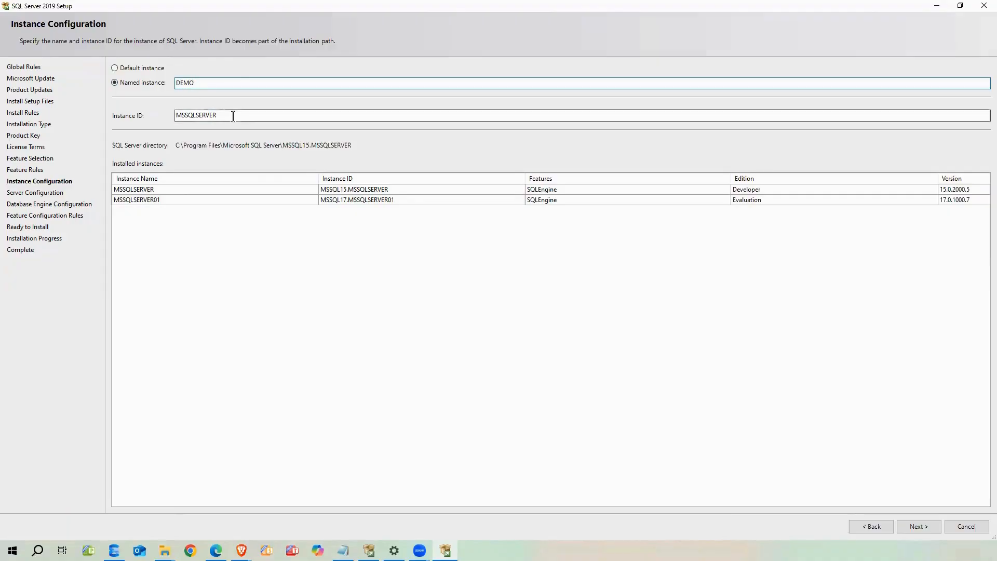
pyautogui.moveTo(206, 116); pyautogui.dragTo(173, 114)
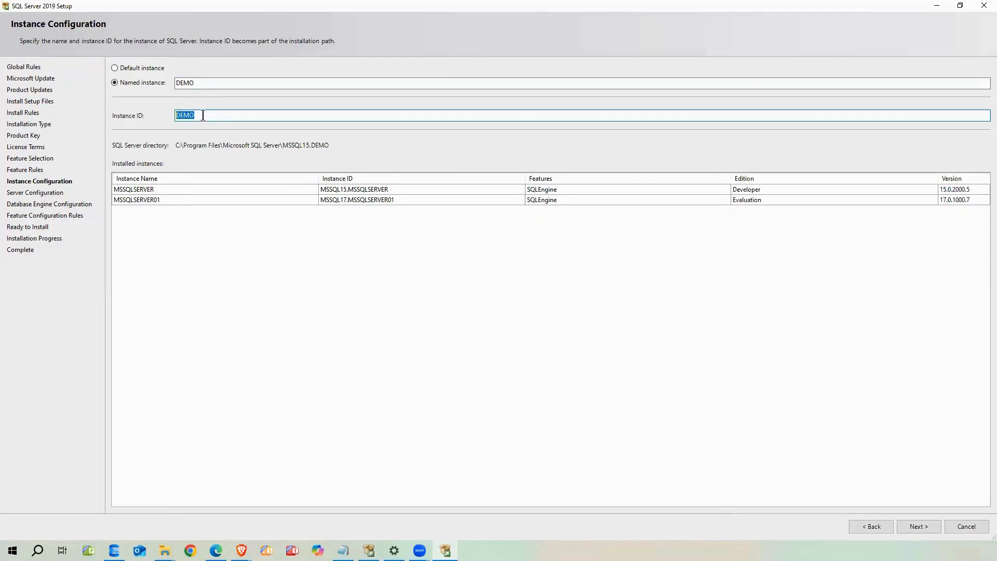
pyautogui.click(917, 526)
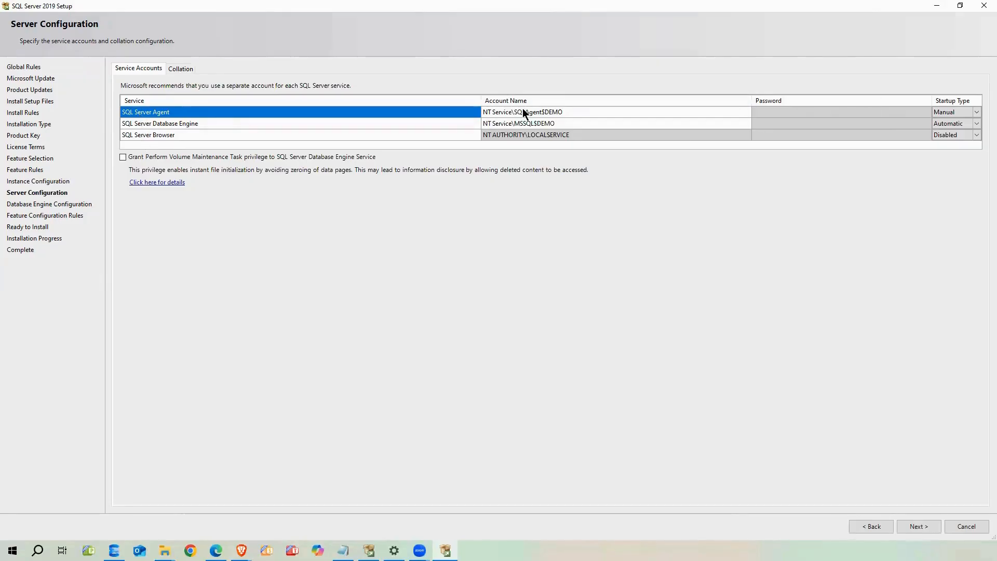
# Keep NT Service\SQLAgent$DEMO as the SQL Server Agent account after browsing alternatives
pyautogui.click(538, 123)
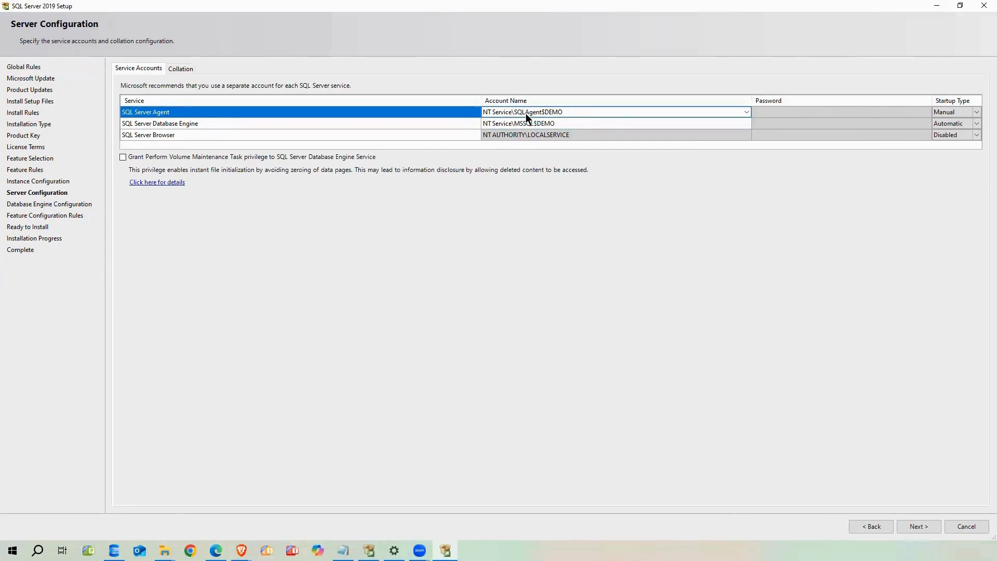
pyautogui.click(749, 111)
pyautogui.click(749, 111)
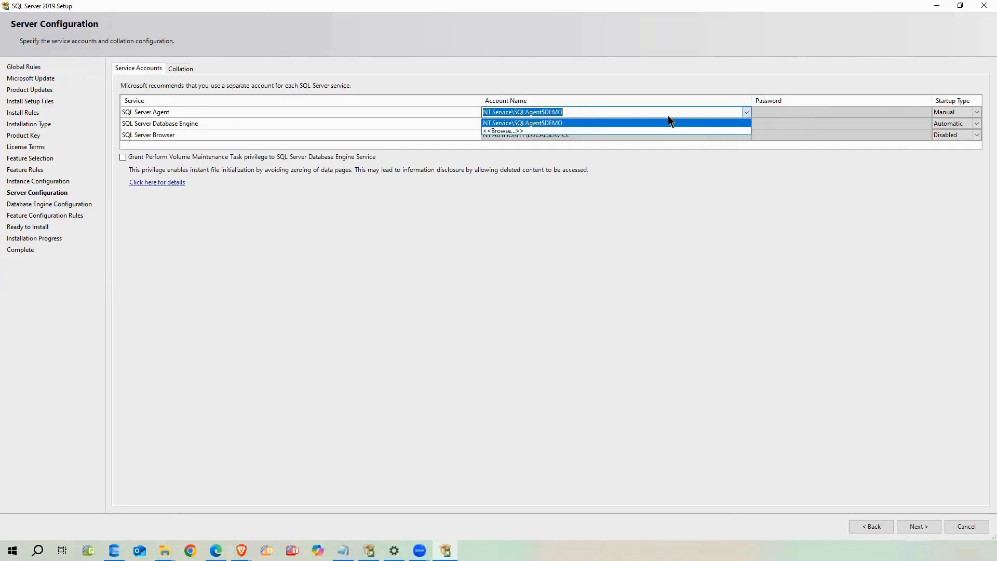
pyautogui.click(500, 131)
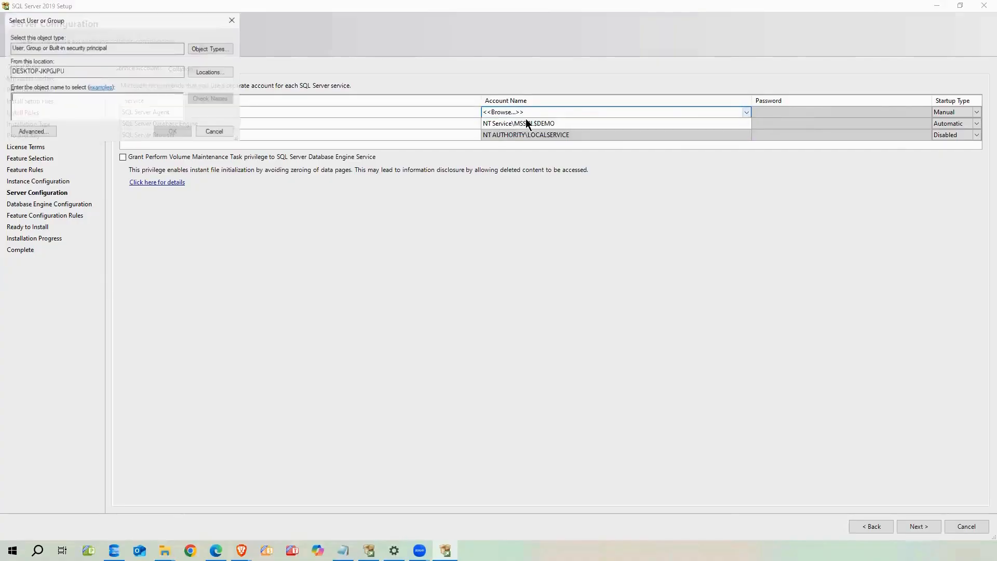
pyautogui.click(209, 71)
pyautogui.click(243, 165)
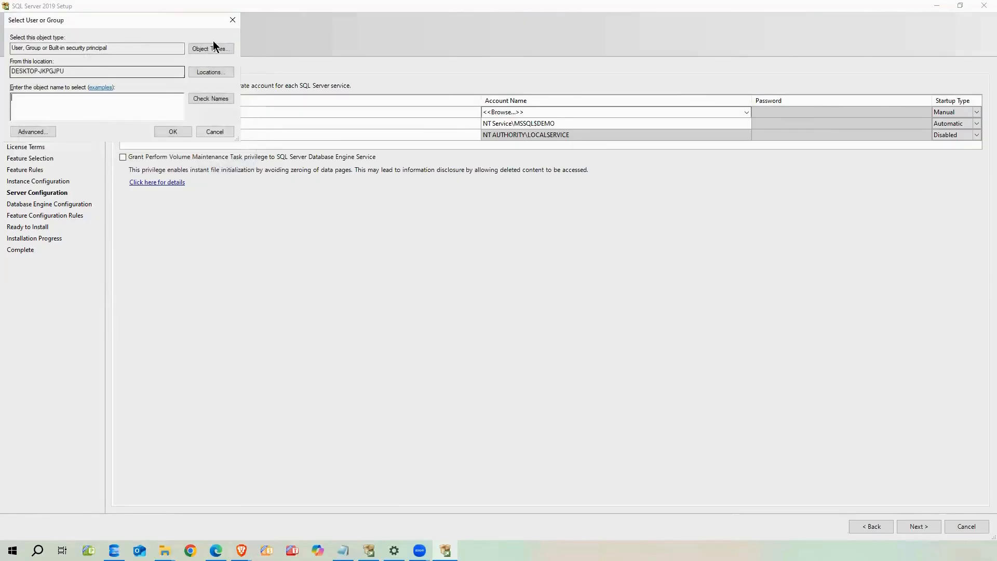
pyautogui.click(232, 20)
pyautogui.click(743, 112)
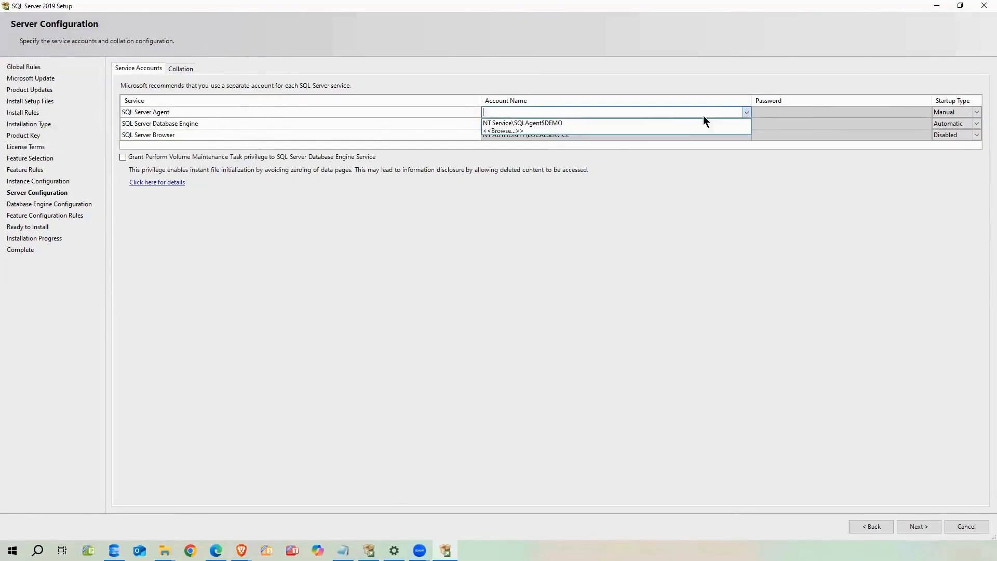
pyautogui.click(565, 122)
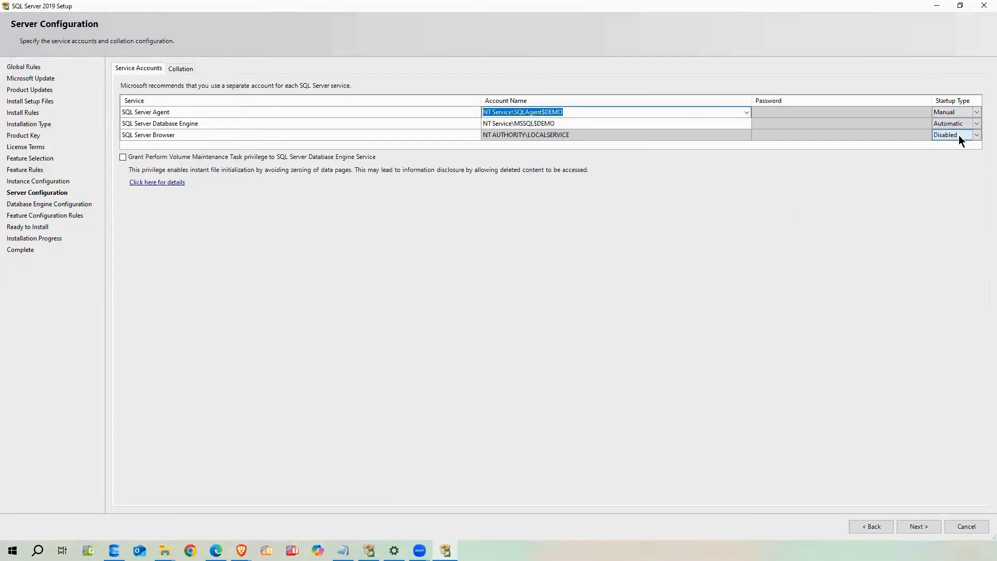
# Set SQL Server Agent startup type to Automatic and note the SQL Server Browser service
pyautogui.click(955, 112)
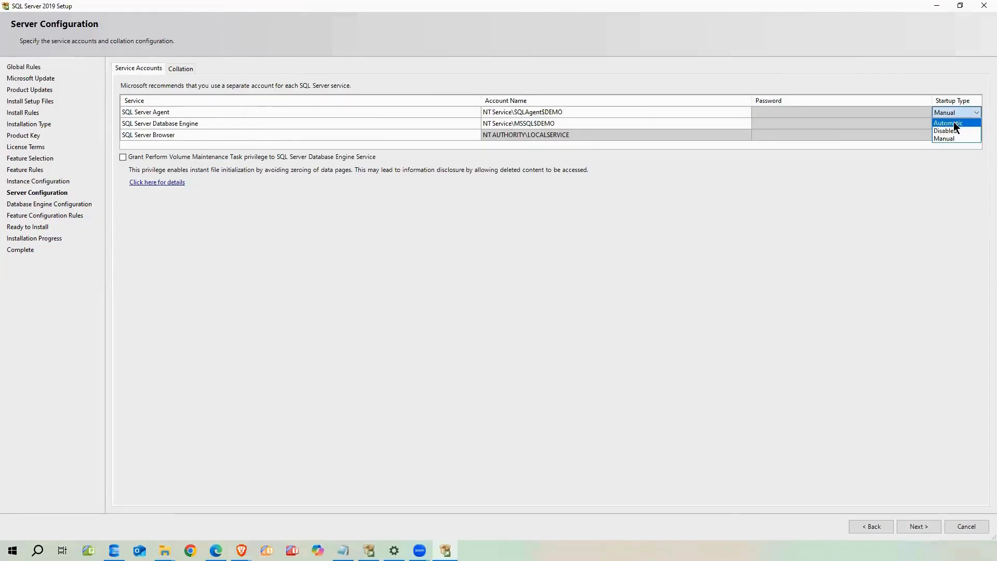
pyautogui.click(954, 123)
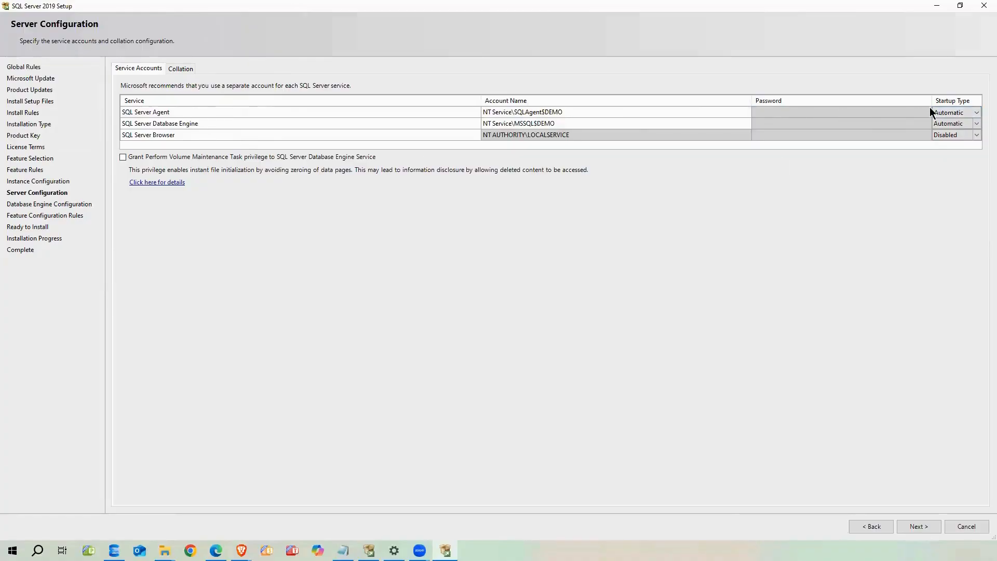
pyautogui.click(976, 113)
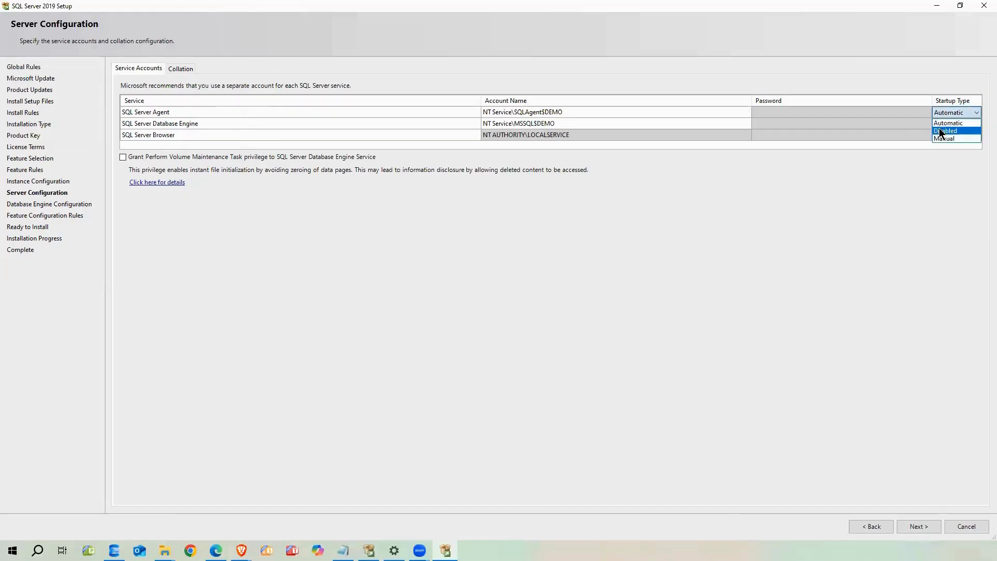
pyautogui.click(942, 138)
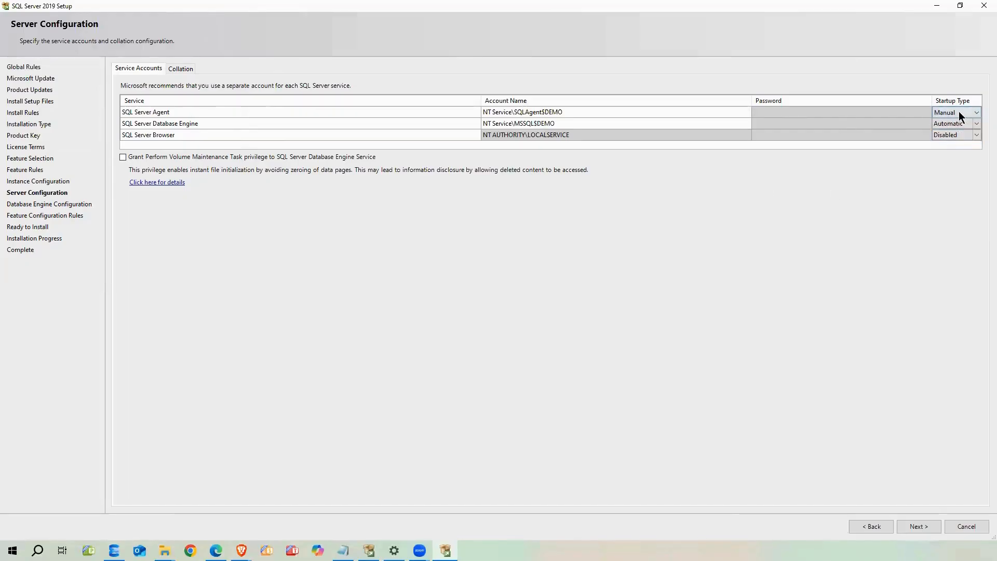
pyautogui.click(977, 114)
pyautogui.click(960, 123)
pyautogui.click(142, 134)
# Review the collation customization options and cancel, leaving Latin1_General_CI_AS unchanged
pyautogui.click(179, 68)
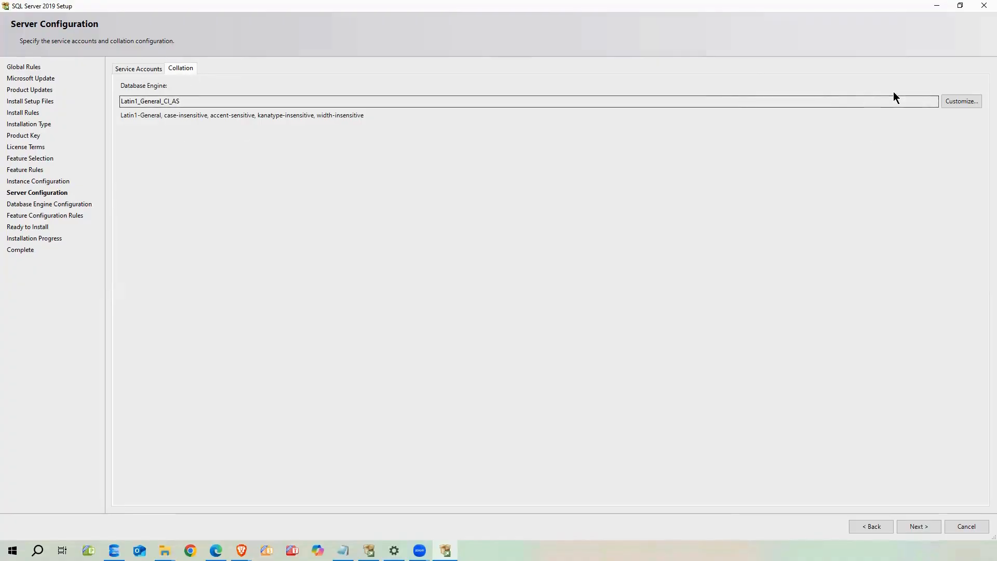
pyautogui.click(954, 101)
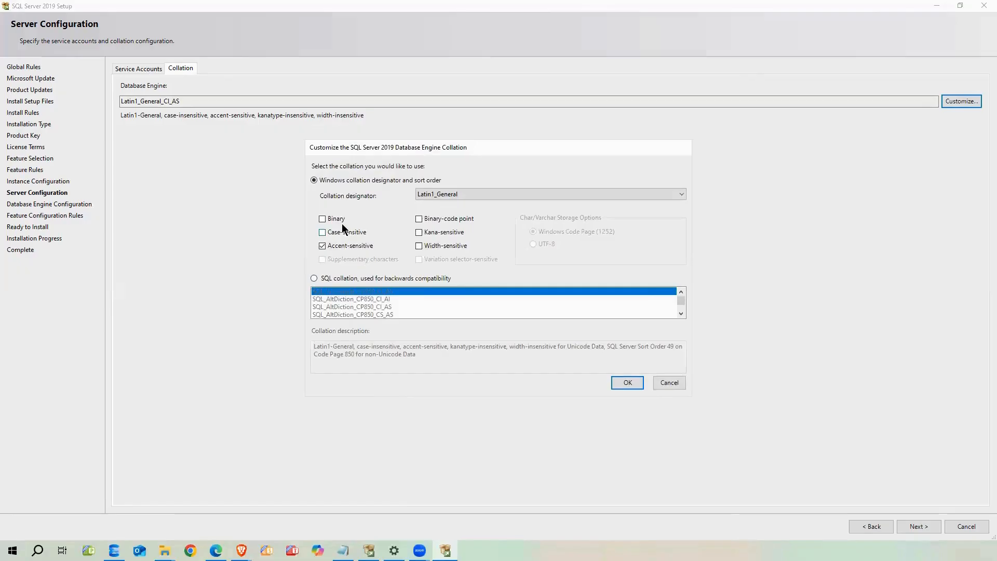
pyautogui.click(643, 194)
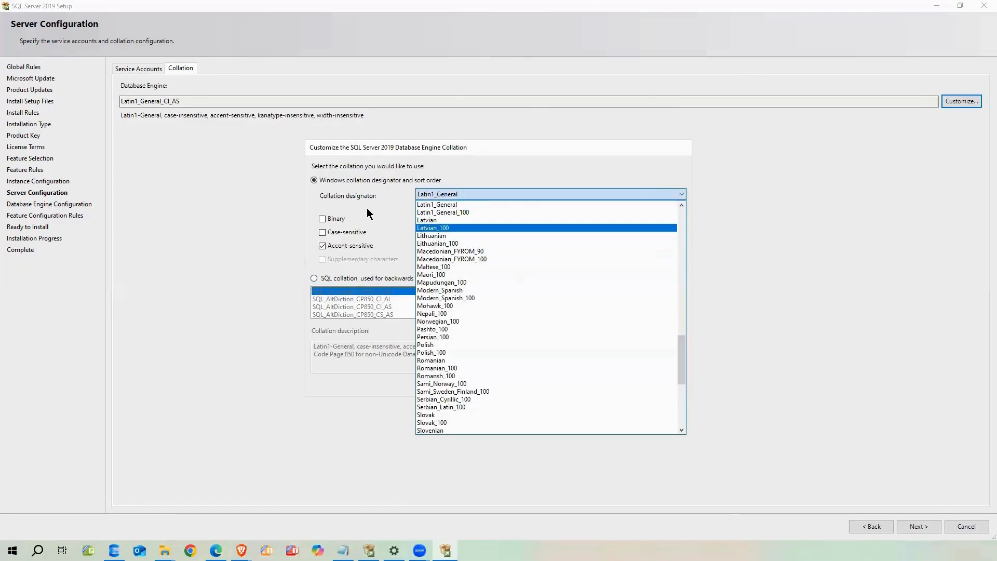
pyautogui.click(374, 221)
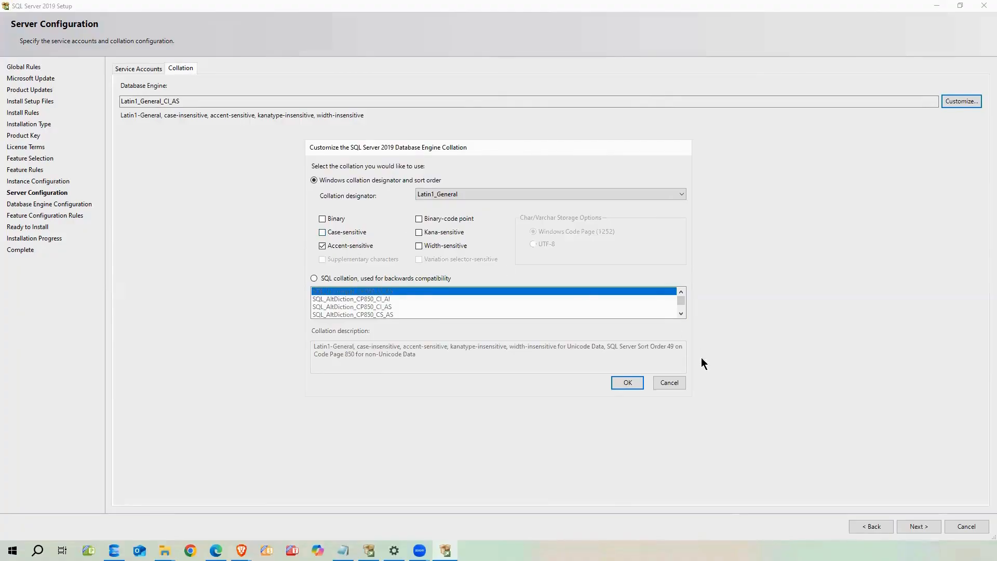
pyautogui.click(675, 383)
pyautogui.click(170, 101)
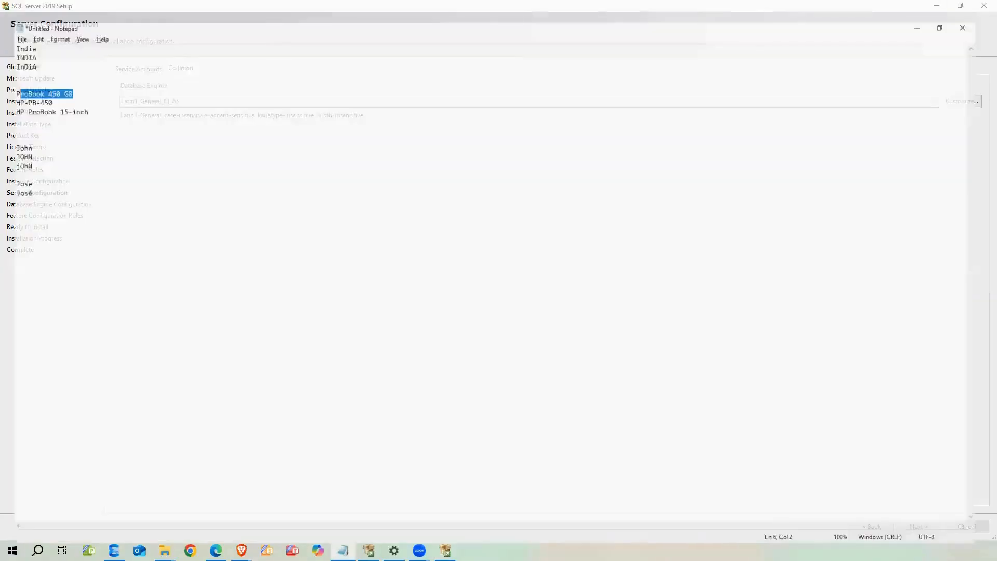
pyautogui.click(85, 169)
pyautogui.moveTo(32, 51); pyautogui.dragTo(7, 30)
pyautogui.click(30, 32)
pyautogui.doubleClick(8, 27)
pyautogui.click(177, 112)
pyautogui.click(38, 40)
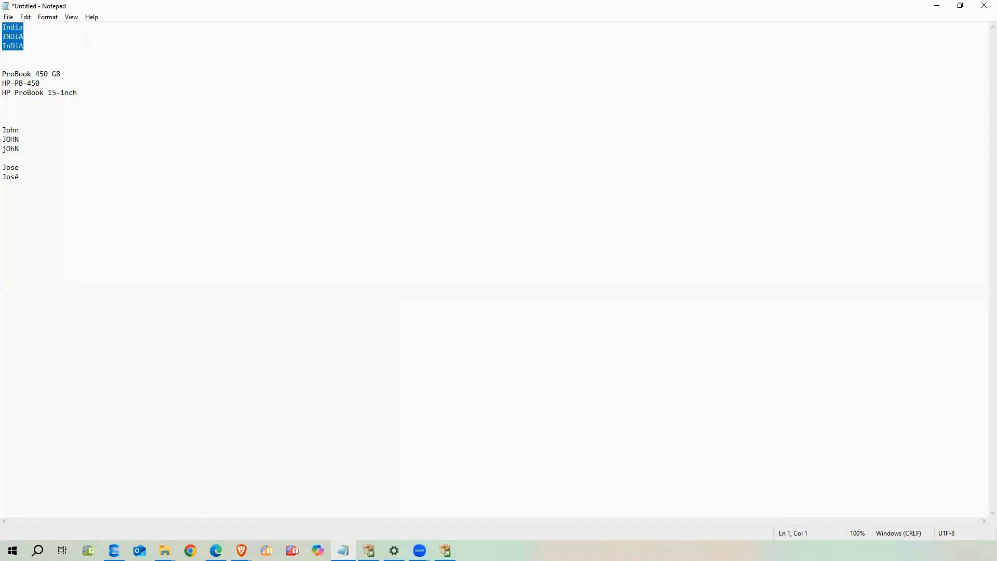
pyautogui.click(54, 45)
pyautogui.moveTo(53, 44); pyautogui.dragTo(2, 27)
pyautogui.moveTo(32, 180)
pyautogui.mouseDown()
pyautogui.moveTo(2, 169)
pyautogui.moveTo(15, 177)
pyautogui.mouseUp()
pyautogui.click(20, 175)
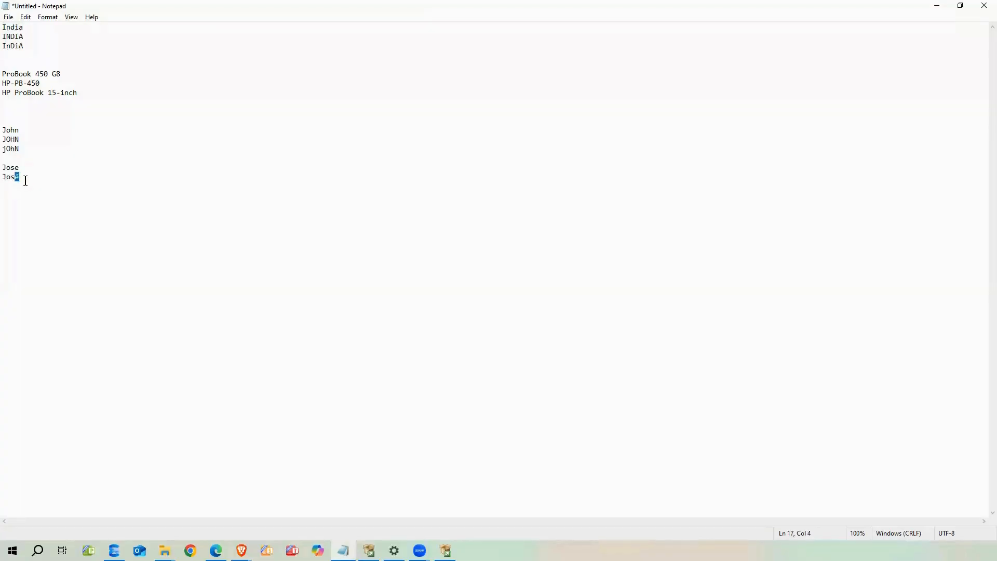
pyautogui.click(35, 183)
pyautogui.moveTo(29, 178); pyautogui.dragTo(14, 175)
pyautogui.click(26, 178)
pyautogui.press('End')
pyautogui.hotkey('shift', 'Home')
pyautogui.hotkey('shift', 'Up')
pyautogui.moveTo(42, 177); pyautogui.dragTo(4, 169)
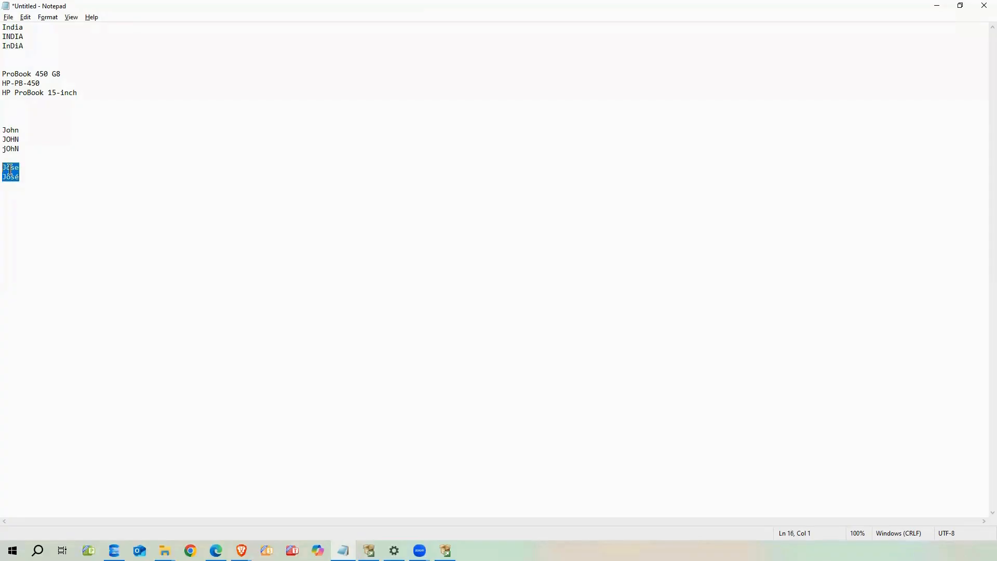
pyautogui.click(938, 7)
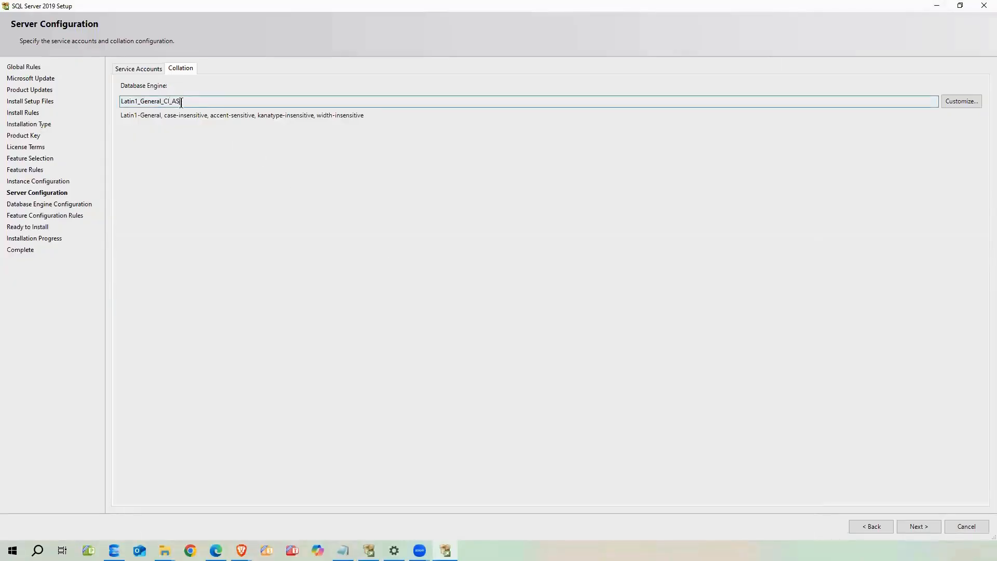
# Highlight the CI and AS parts of Latin1_General_CI_AS, then accept it and continue
pyautogui.moveTo(164, 101); pyautogui.dragTo(170, 101)
pyautogui.click(200, 103)
pyautogui.moveTo(191, 103); pyautogui.dragTo(114, 103)
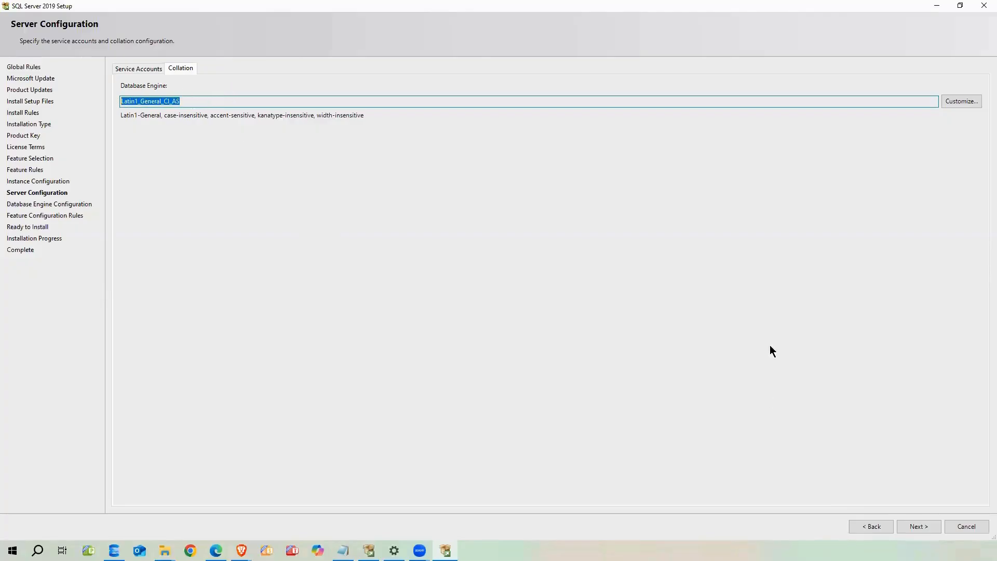
pyautogui.click(923, 526)
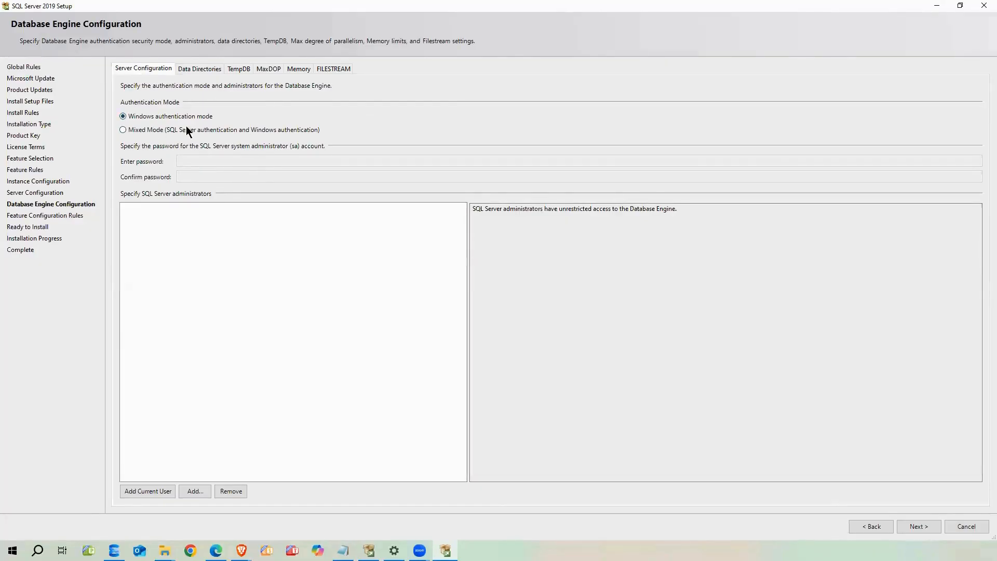
# Choose Mixed Mode authentication, then enter and confirm the sa account password
pyautogui.click(146, 130)
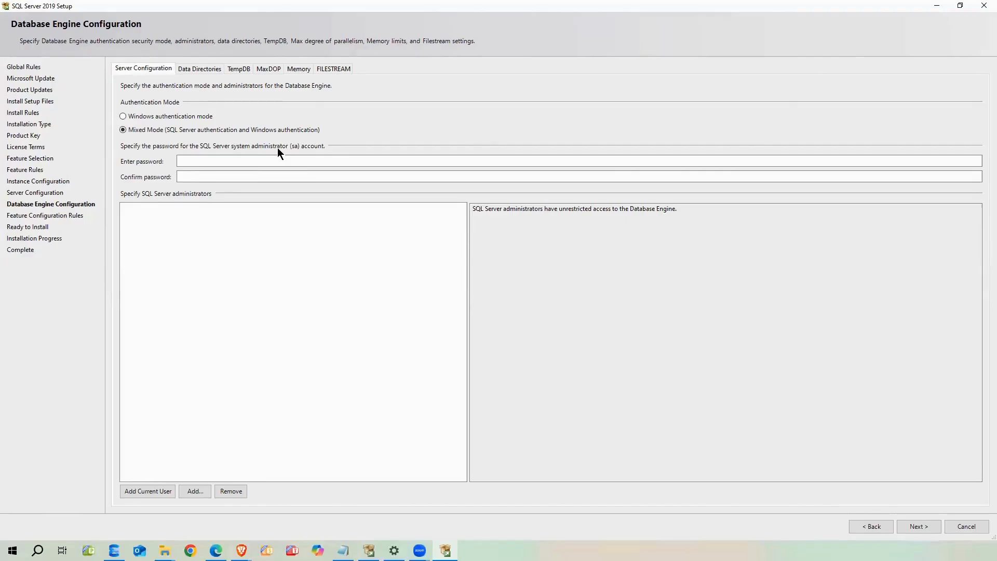
pyautogui.click(203, 160)
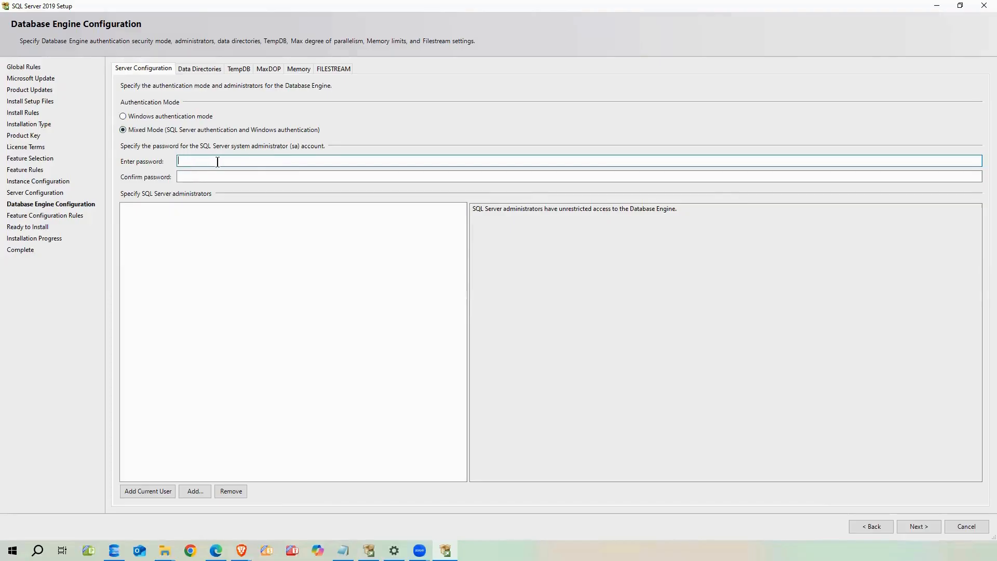
pyautogui.write('••••••')
pyautogui.press('BackSpace')
pyautogui.press('BackSpace')
pyautogui.press('BackSpace')
pyautogui.press('BackSpace')
pyautogui.press('BackSpace')
pyautogui.press('BackSpace')
pyautogui.write('•••••••••••')
pyautogui.press('Tab')
pyautogui.write('•••••••••••')
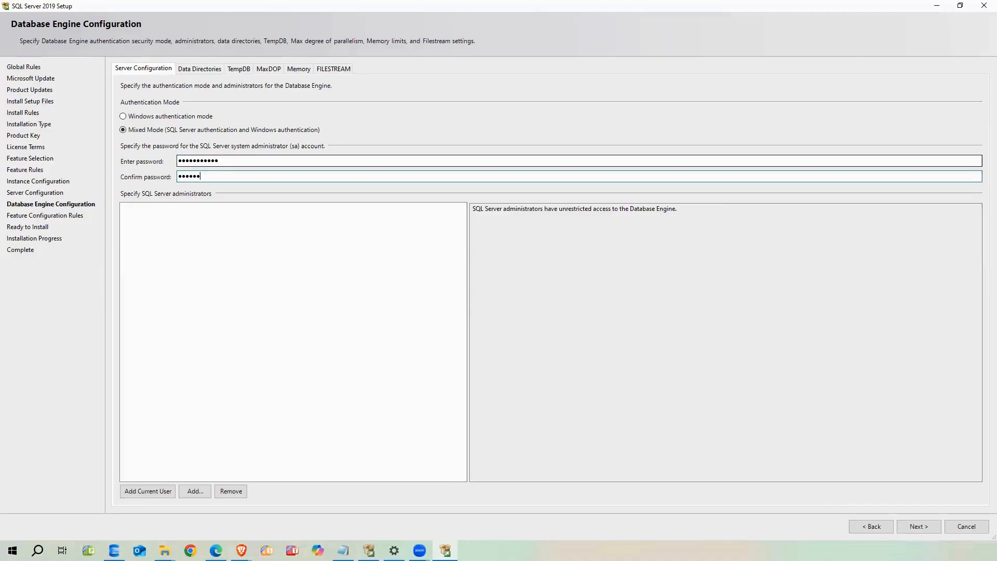
pyautogui.click(299, 237)
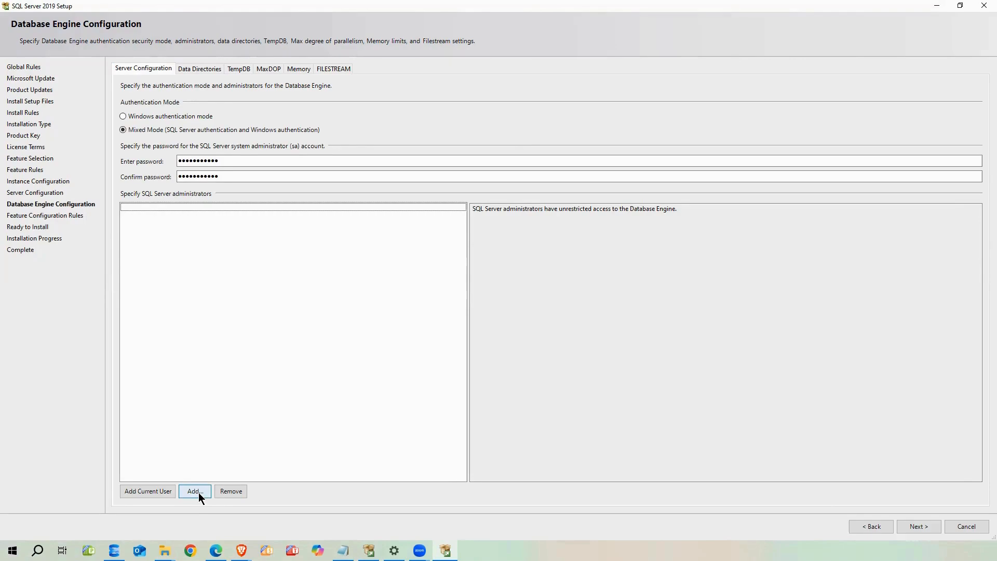
# Add the current Windows user as a SQL Server administrator, leaving authentication on Mixed Mode
pyautogui.click(197, 492)
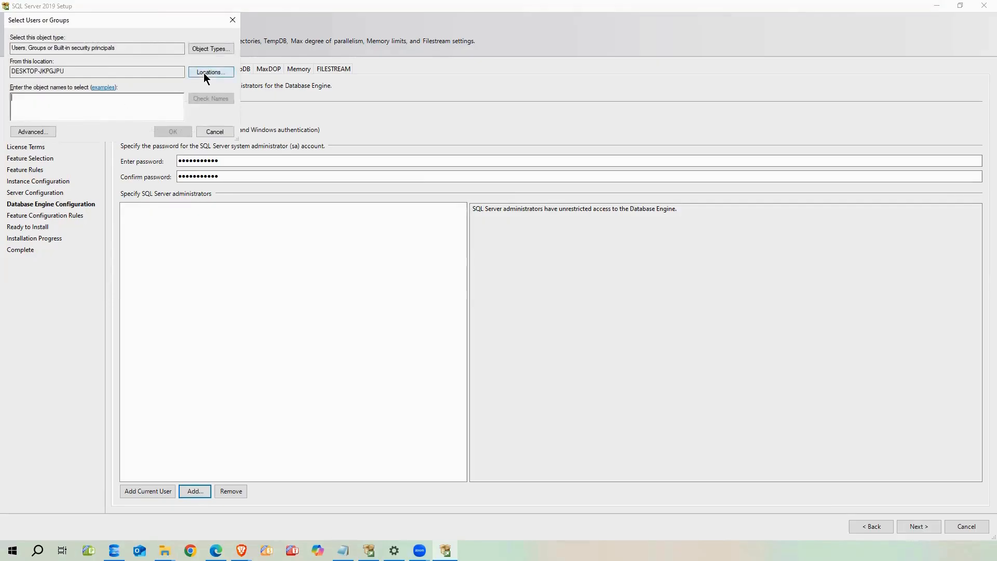
pyautogui.click(233, 20)
pyautogui.click(165, 491)
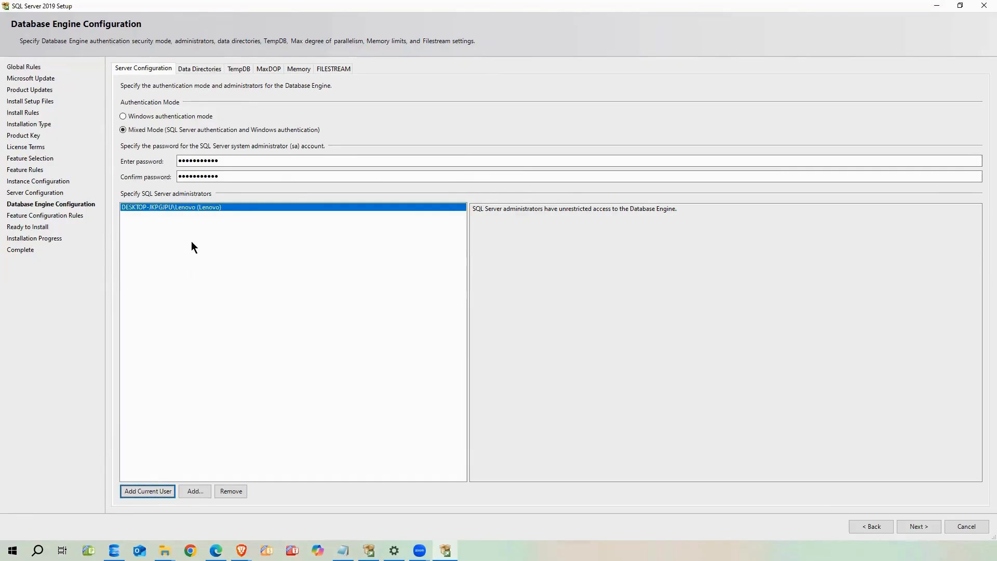
pyautogui.click(123, 117)
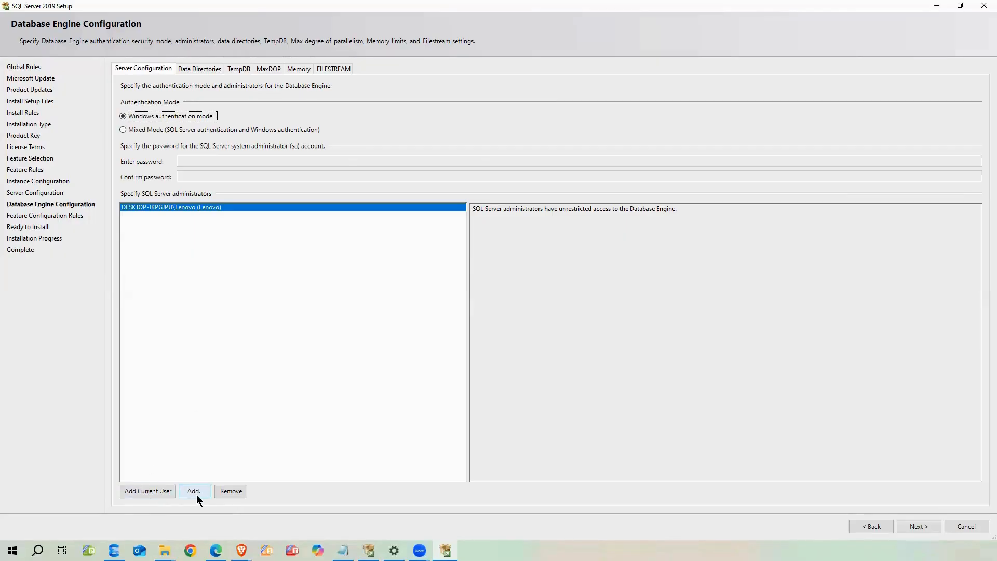
pyautogui.click(123, 130)
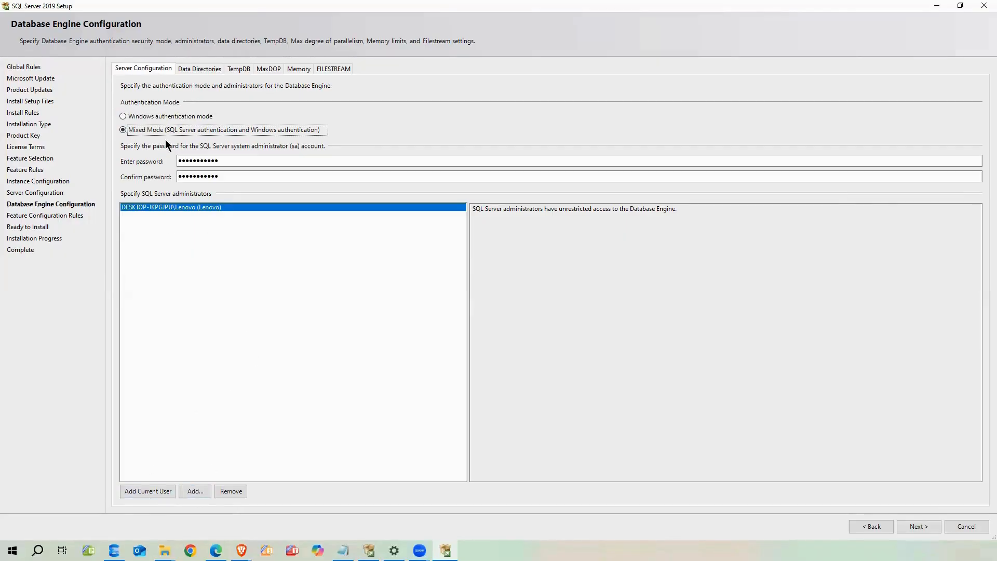
# Check the DEMO user database, log and backup directories unchanged, then view TempDB's 4×8 MB files with 64 MB autogrowth
pyautogui.click(196, 71)
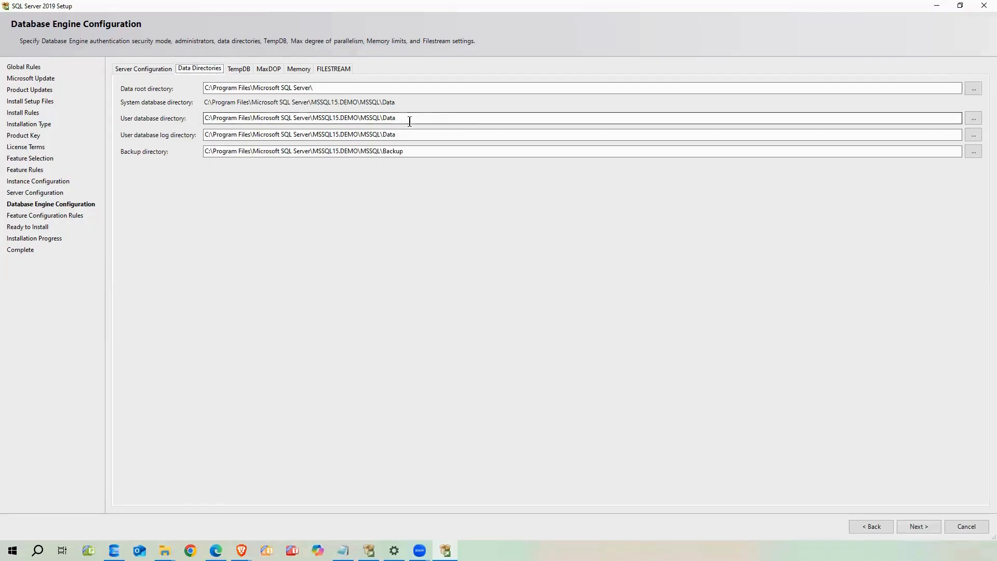
pyautogui.click(974, 118)
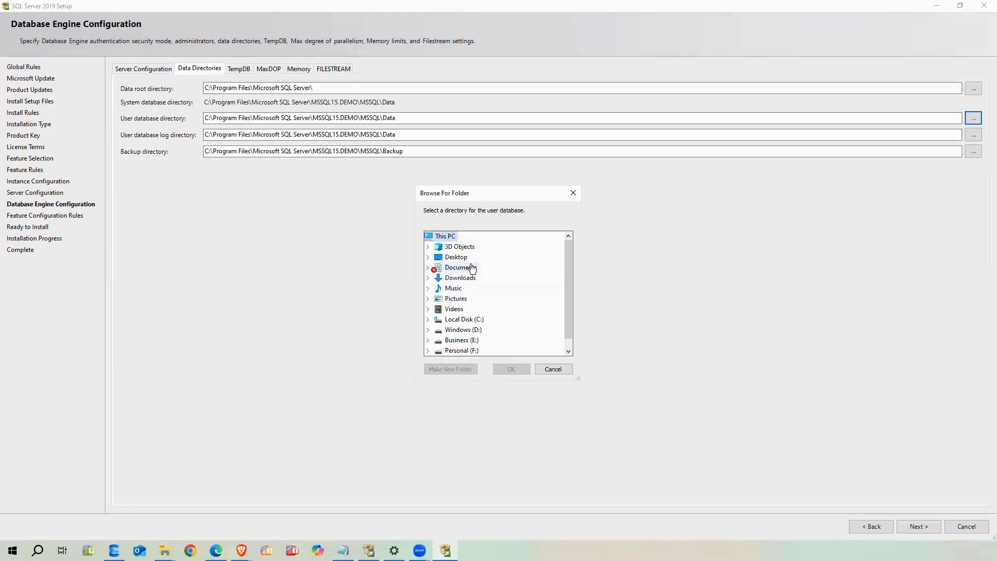
pyautogui.click(545, 369)
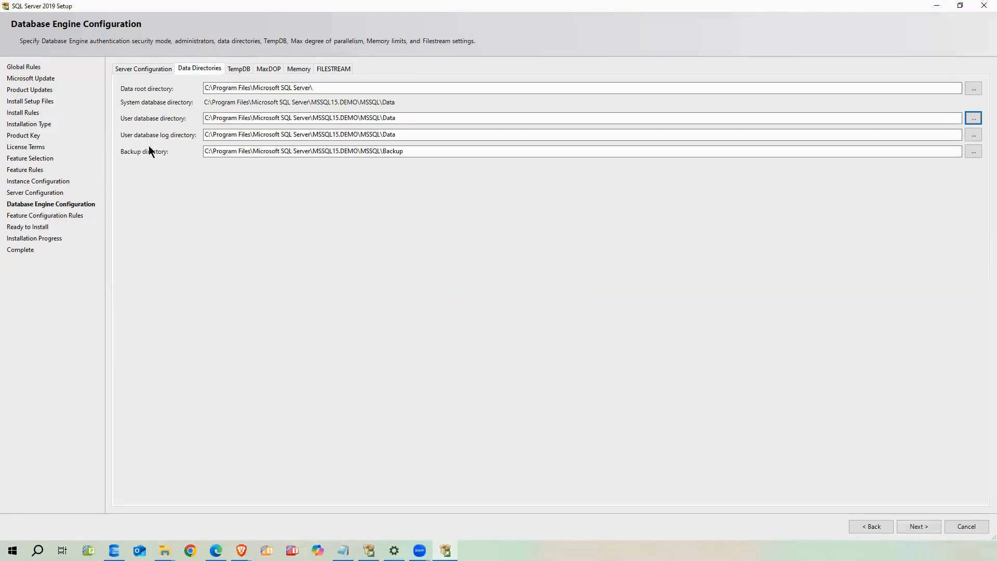
pyautogui.click(411, 136)
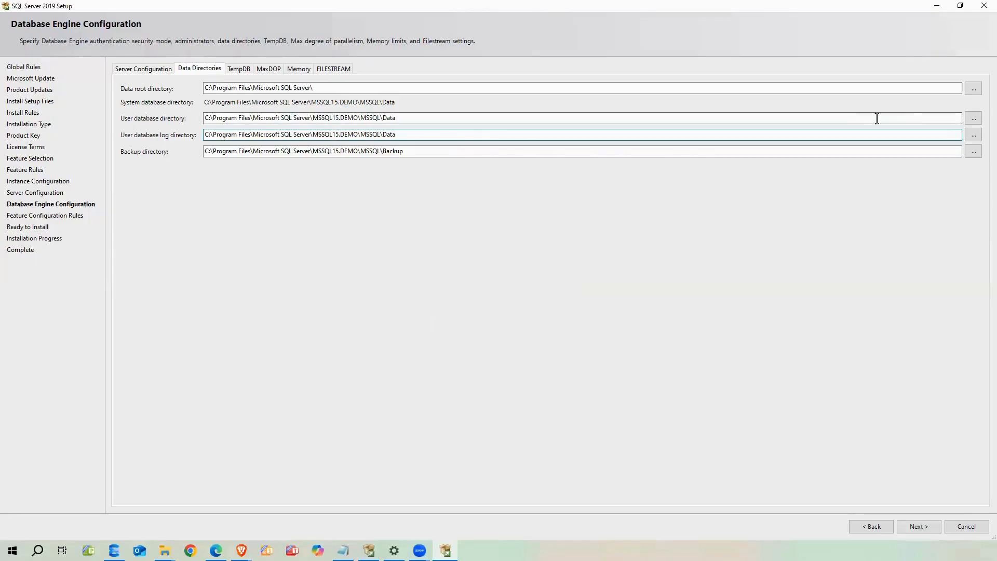
pyautogui.click(974, 134)
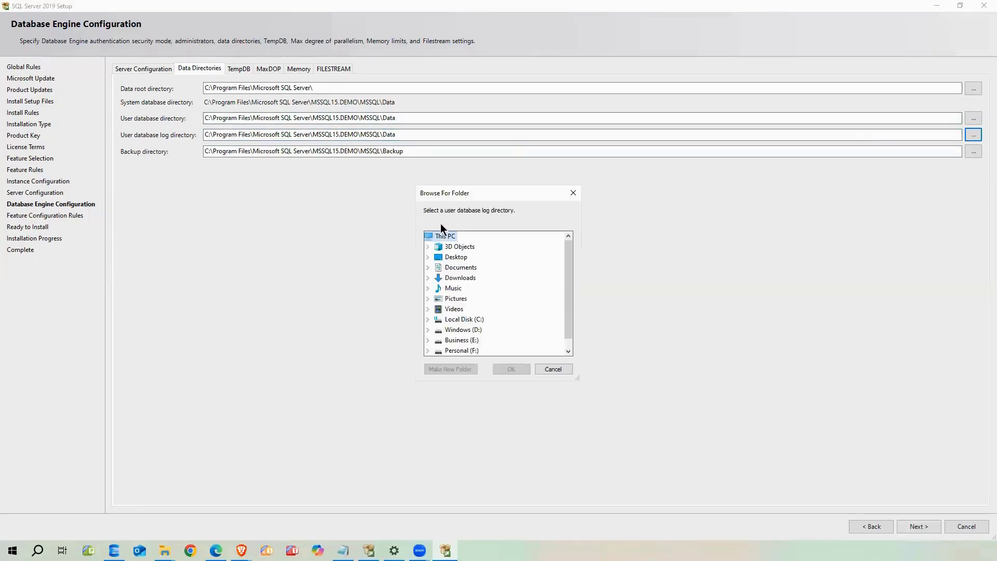
pyautogui.click(573, 193)
pyautogui.click(404, 134)
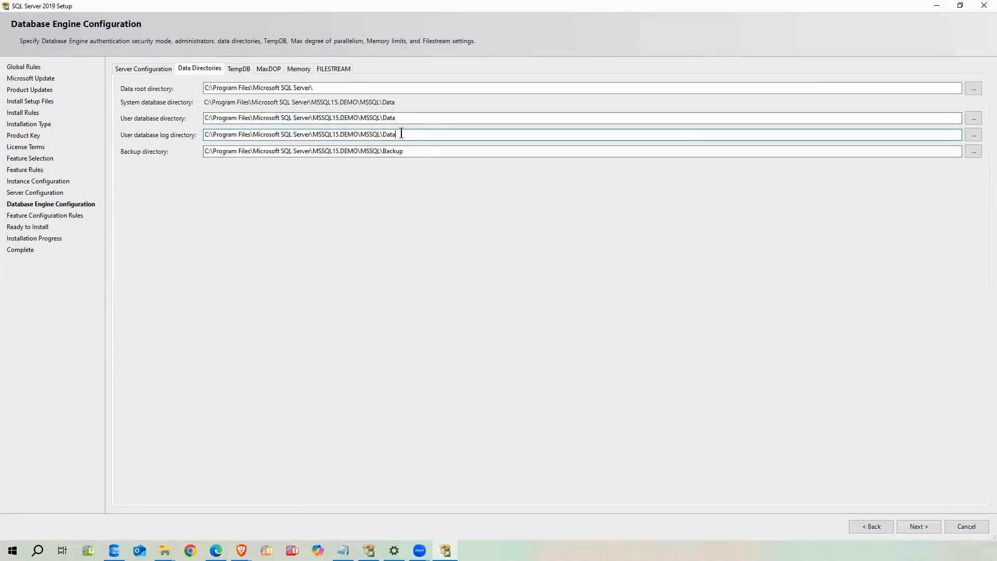
pyautogui.click(410, 151)
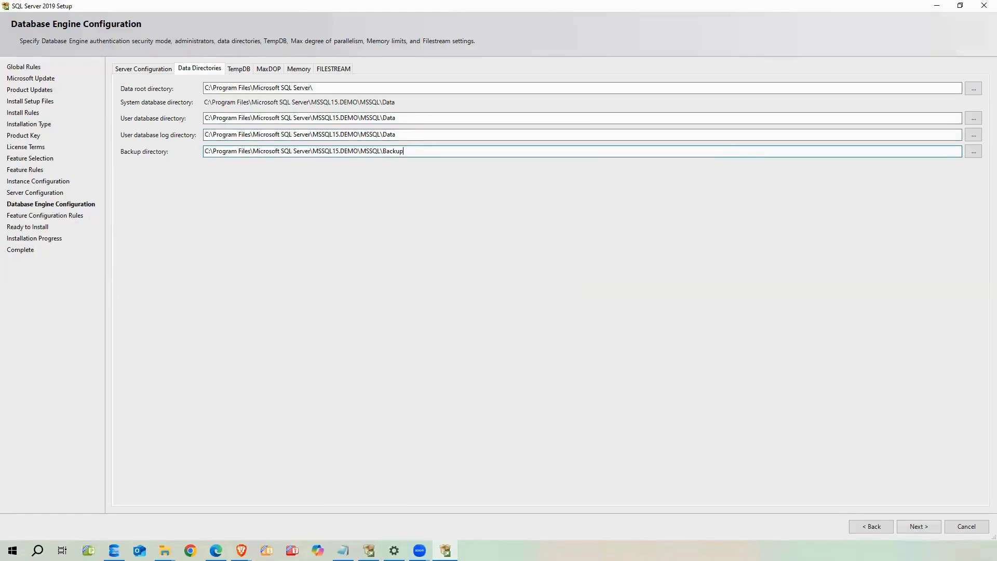
pyautogui.click(239, 67)
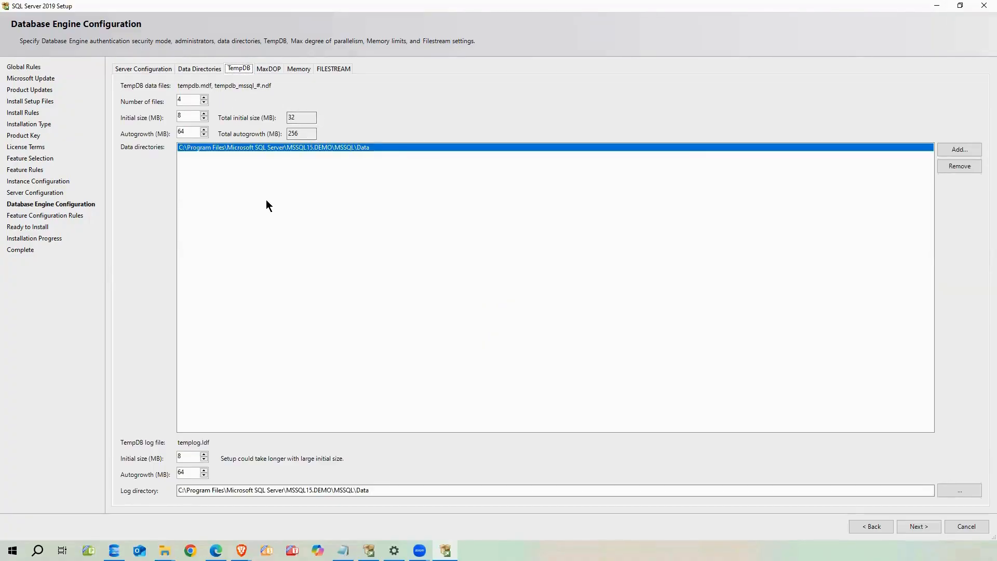
pyautogui.click(185, 101)
pyautogui.moveTo(185, 99); pyautogui.dragTo(175, 100)
pyautogui.click(187, 100)
pyautogui.moveTo(190, 100); pyautogui.dragTo(170, 99)
pyautogui.click(204, 97)
pyautogui.click(204, 104)
pyautogui.click(205, 103)
pyautogui.click(182, 116)
pyautogui.doubleClick(175, 132)
pyautogui.click(179, 489)
pyautogui.moveTo(389, 491); pyautogui.dragTo(176, 491)
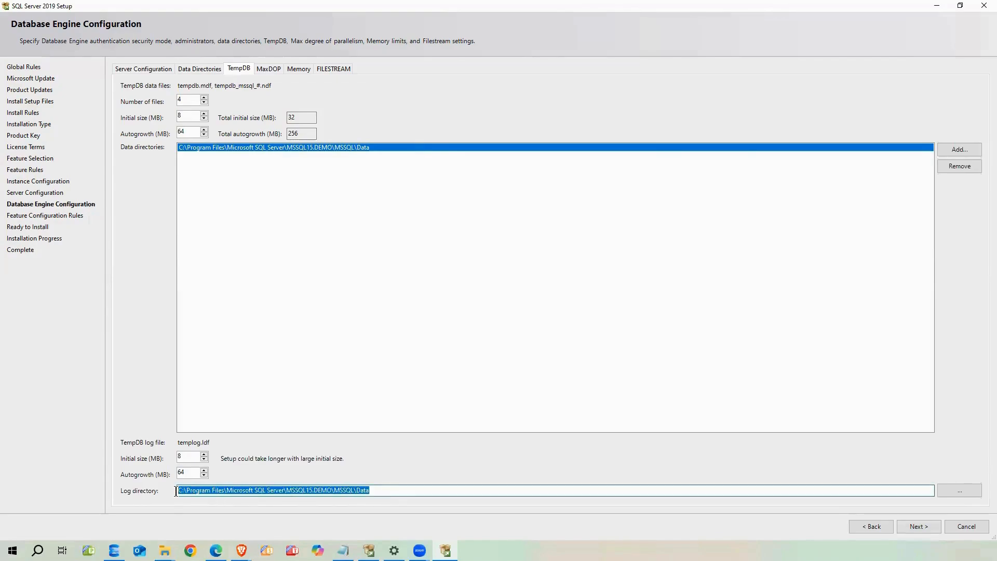
pyautogui.click(308, 148)
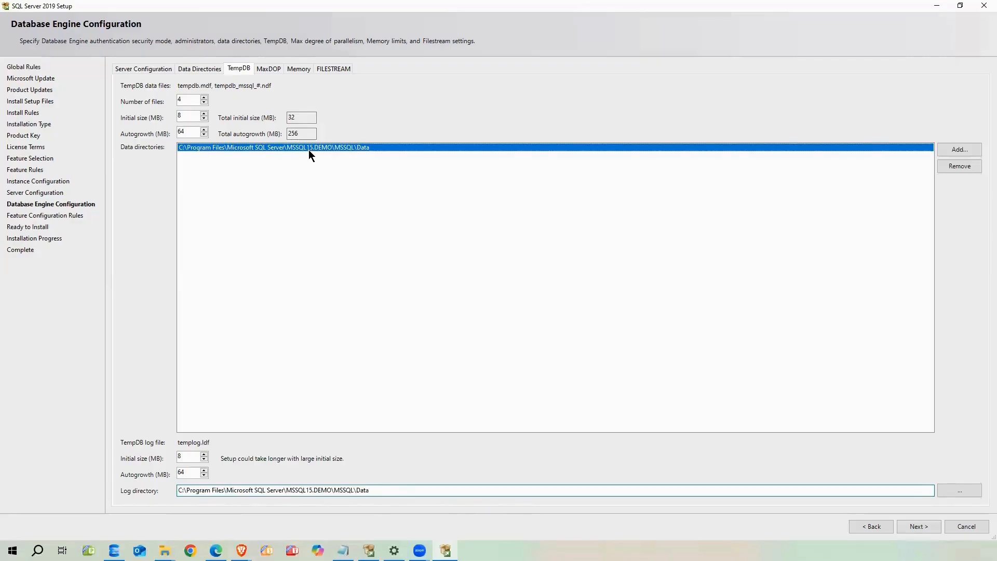
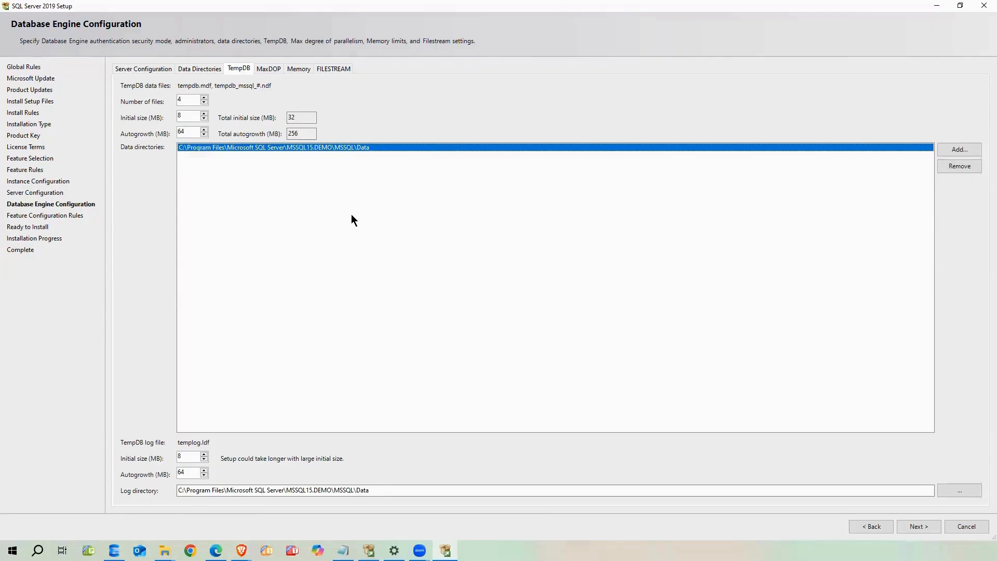
# Show the MaxDOP settings: 4 detected CPU cores and maximum degree of parallelism 4
pyautogui.click(269, 69)
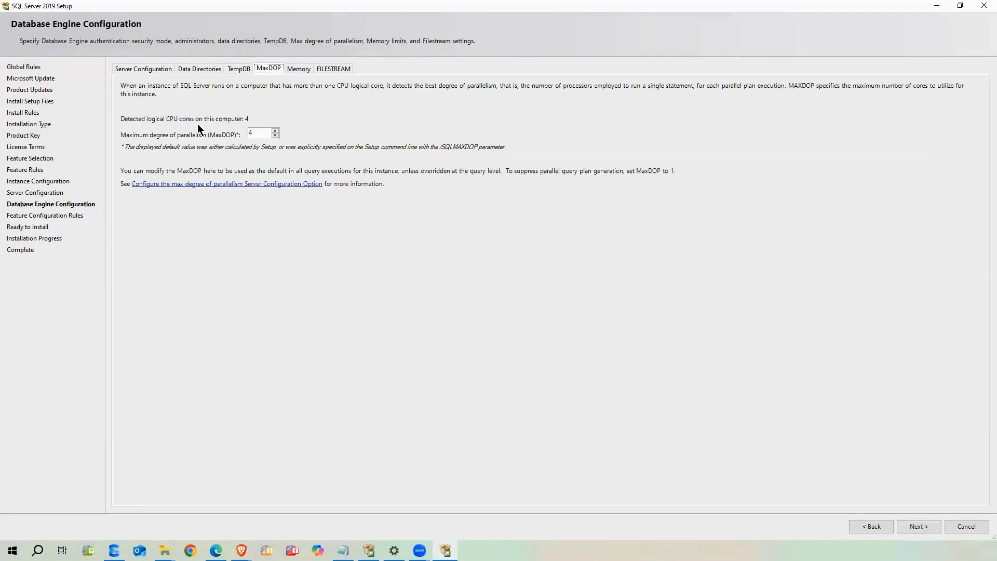
# Switch server memory to Recommended, giving 0 MB minimum and 9216 MB maximum
pyautogui.click(293, 70)
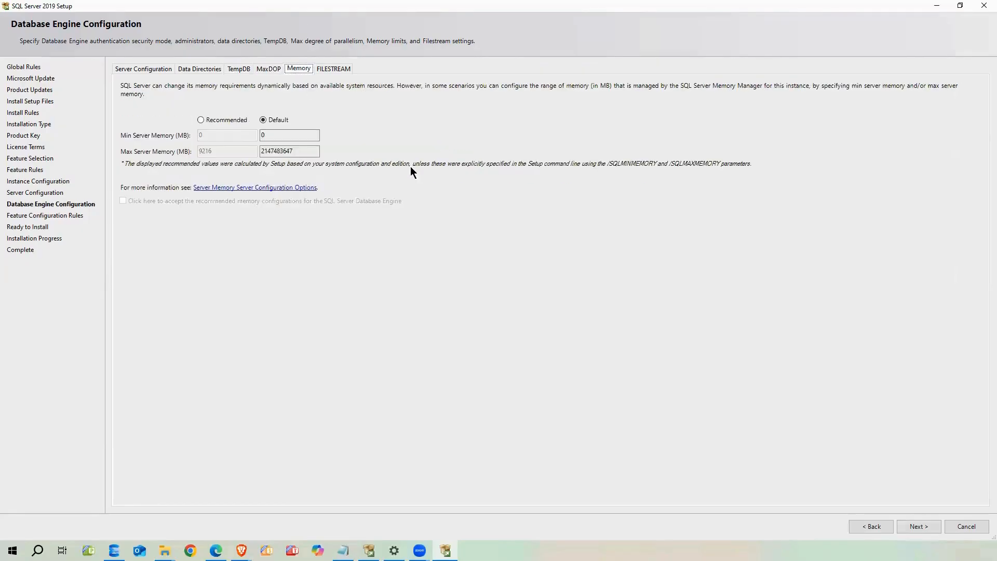
pyautogui.click(289, 134)
pyautogui.moveTo(294, 154); pyautogui.dragTo(255, 154)
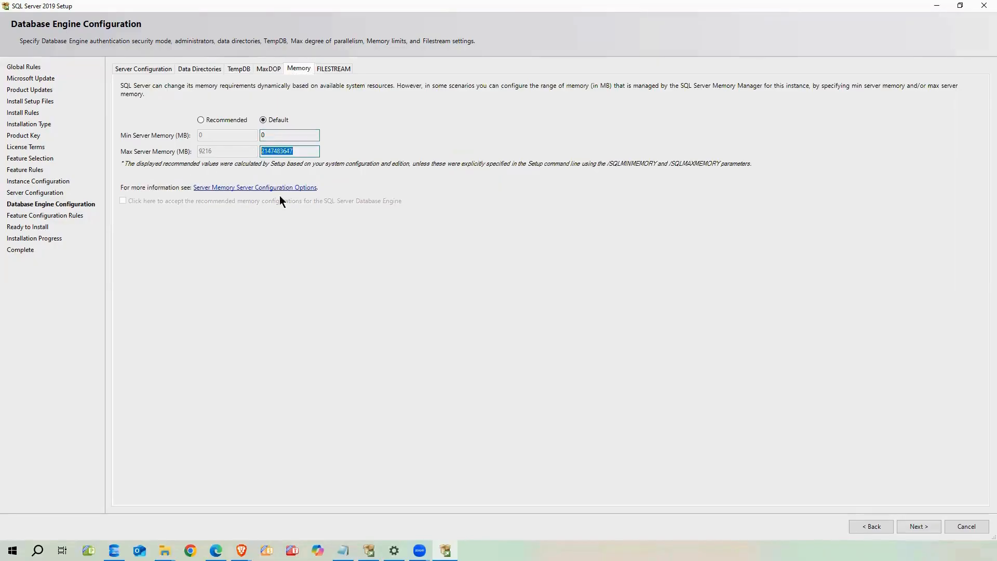
pyautogui.click(210, 120)
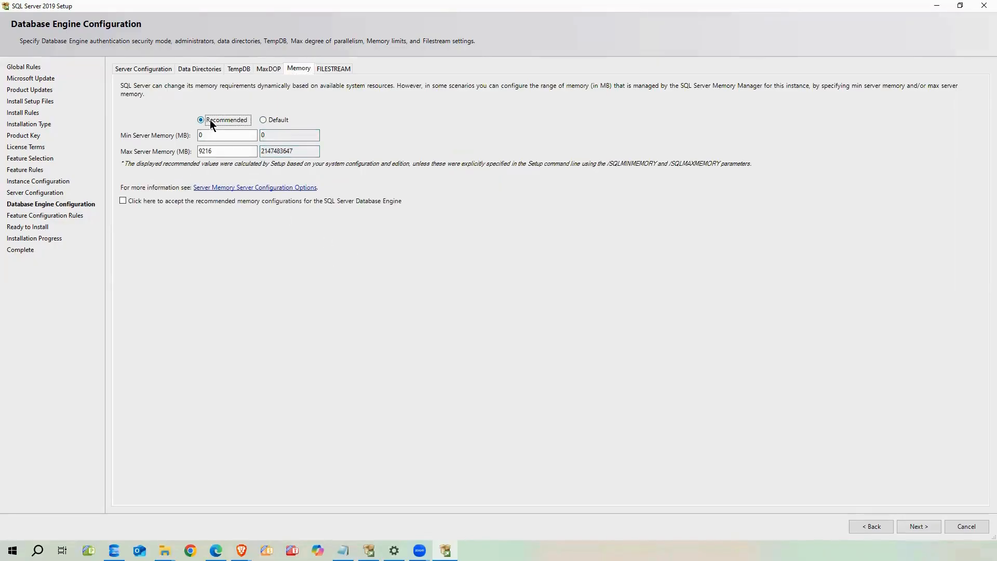
pyautogui.click(223, 151)
pyautogui.moveTo(234, 151); pyautogui.dragTo(198, 151)
pyautogui.click(207, 137)
pyautogui.click(226, 153)
pyautogui.moveTo(222, 153); pyautogui.dragTo(192, 150)
# Accept the recommended memory configuration and advance to the feature configuration rules check
pyautogui.click(333, 69)
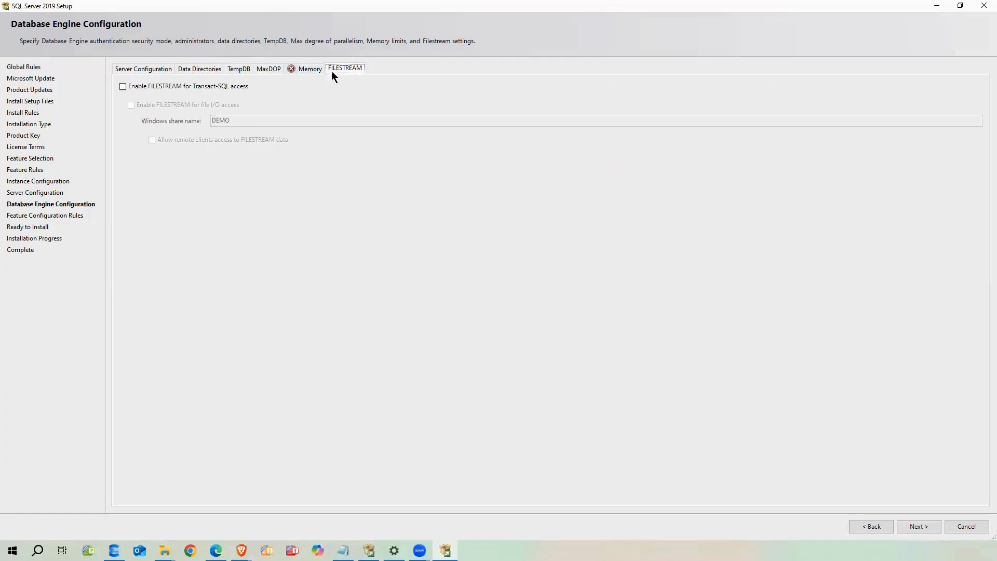
pyautogui.click(309, 69)
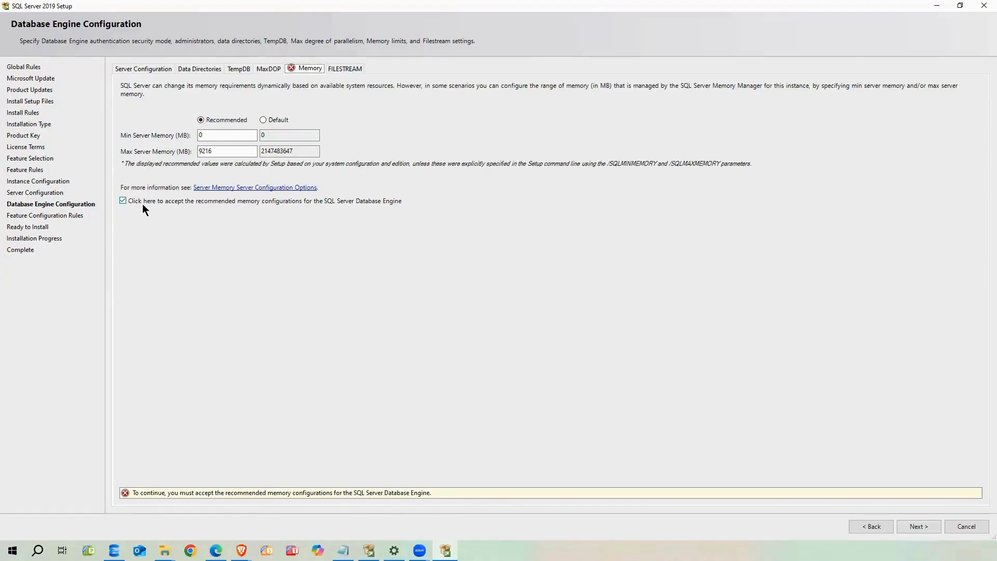
pyautogui.click(122, 201)
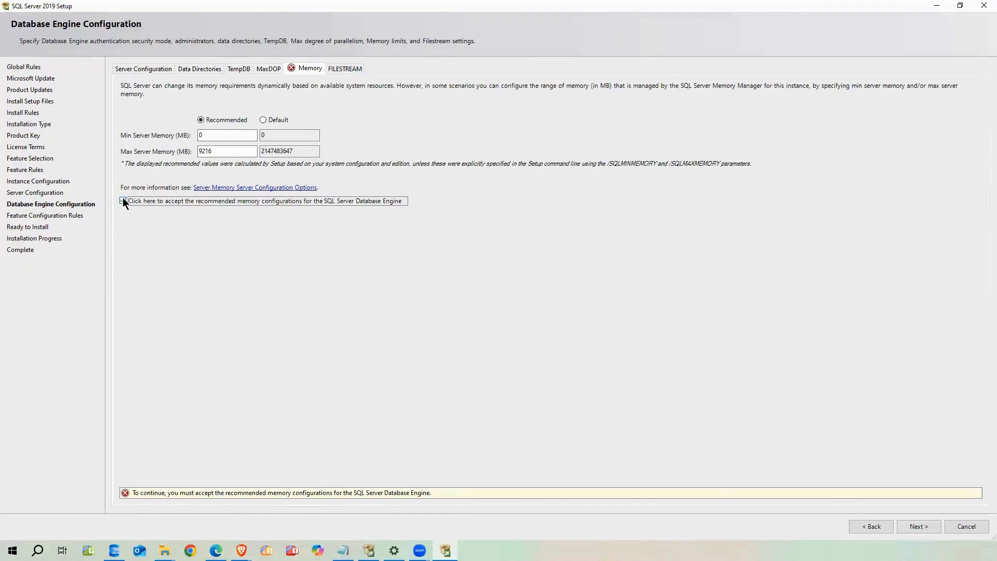
pyautogui.click(917, 526)
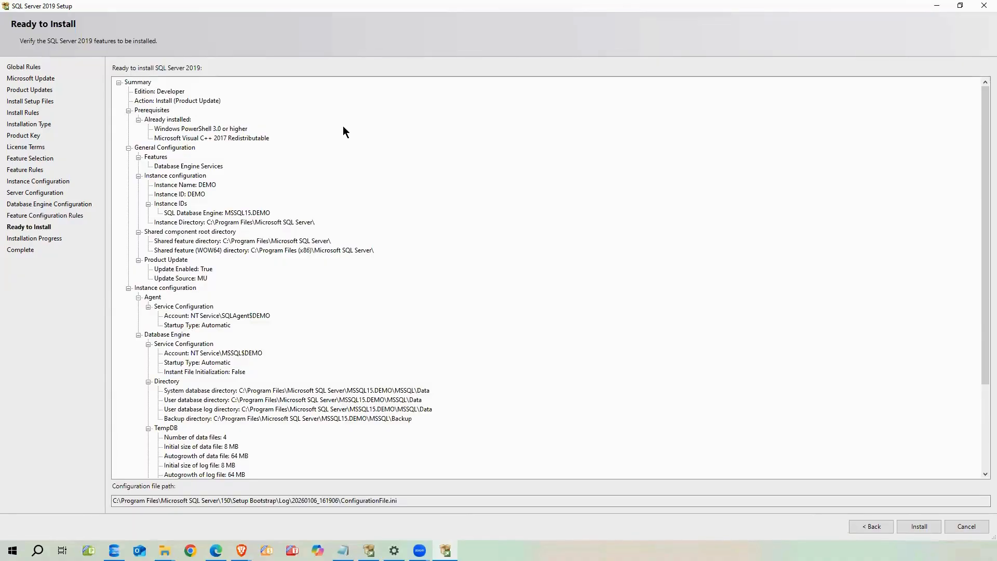
# Scroll through the Ready to Install summary for the DEMO instance
pyautogui.scroll(-4, 222, 197)
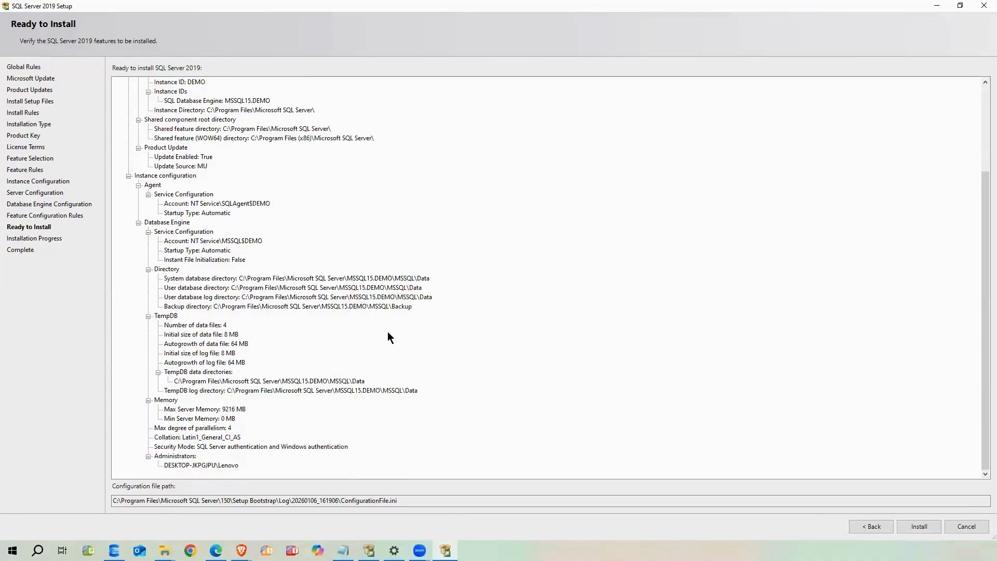
pyautogui.scroll(4, 387, 335)
pyautogui.scroll(-4, 457, 224)
pyautogui.scroll(1, 503, 221)
pyautogui.scroll(-1, 312, 405)
# Inspect the configuration file path, then start the SQL Server installation
pyautogui.moveTo(420, 500); pyautogui.dragTo(343, 500)
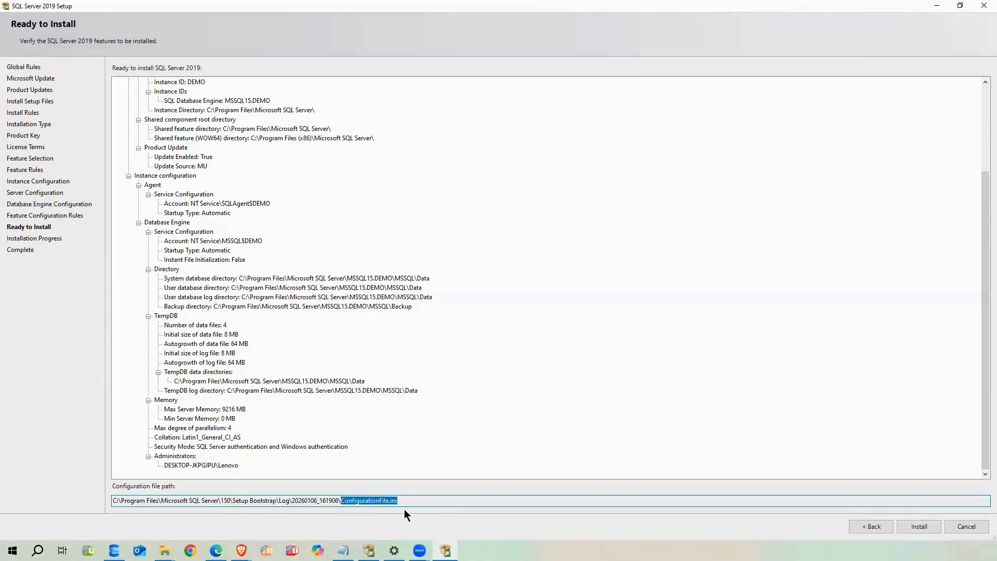
pyautogui.moveTo(409, 501); pyautogui.dragTo(111, 501)
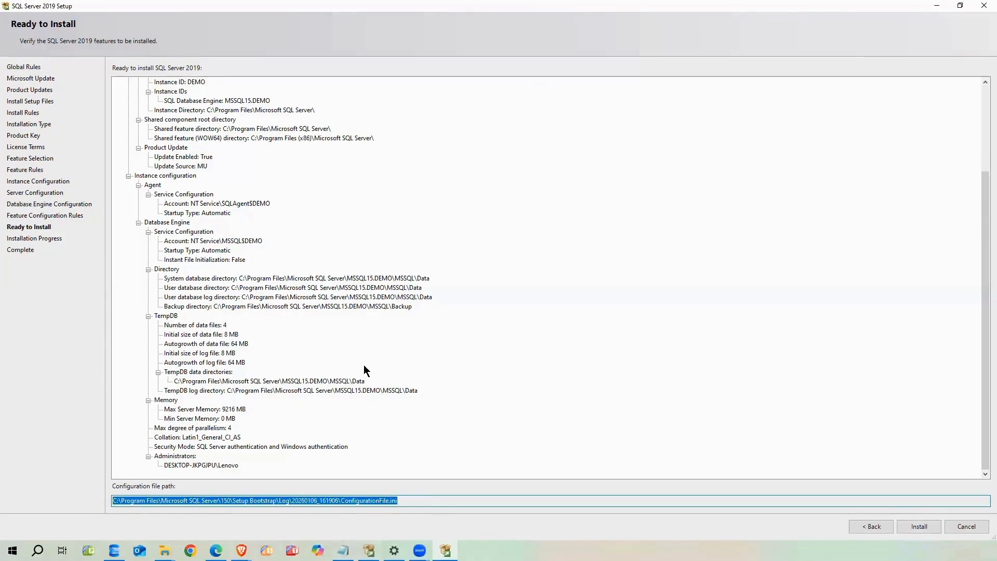
pyautogui.scroll(4, 363, 364)
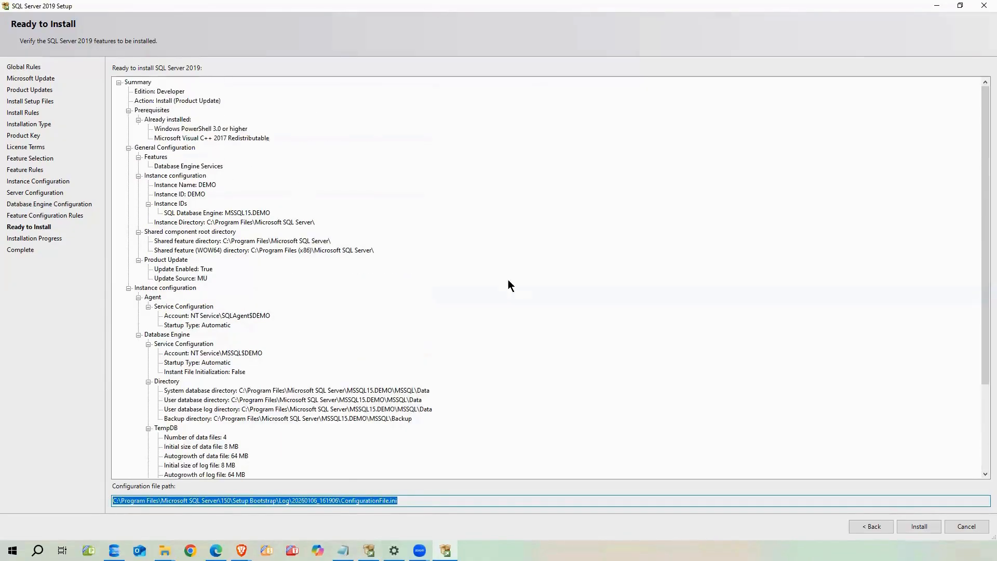
pyautogui.scroll(-4, 512, 283)
pyautogui.moveTo(415, 500); pyautogui.dragTo(101, 497)
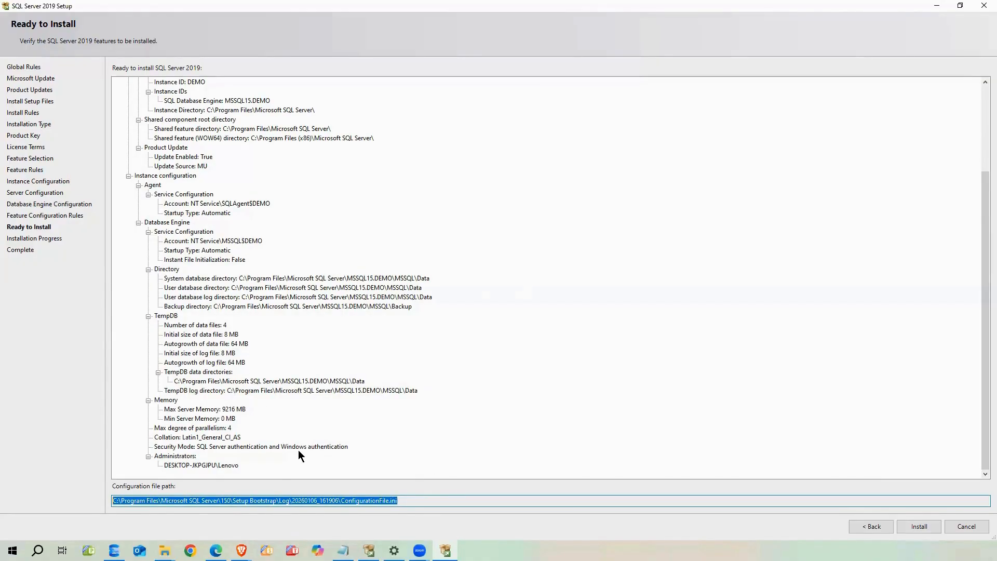
pyautogui.click(322, 364)
pyautogui.moveTo(401, 501); pyautogui.dragTo(341, 501)
pyautogui.click(397, 501)
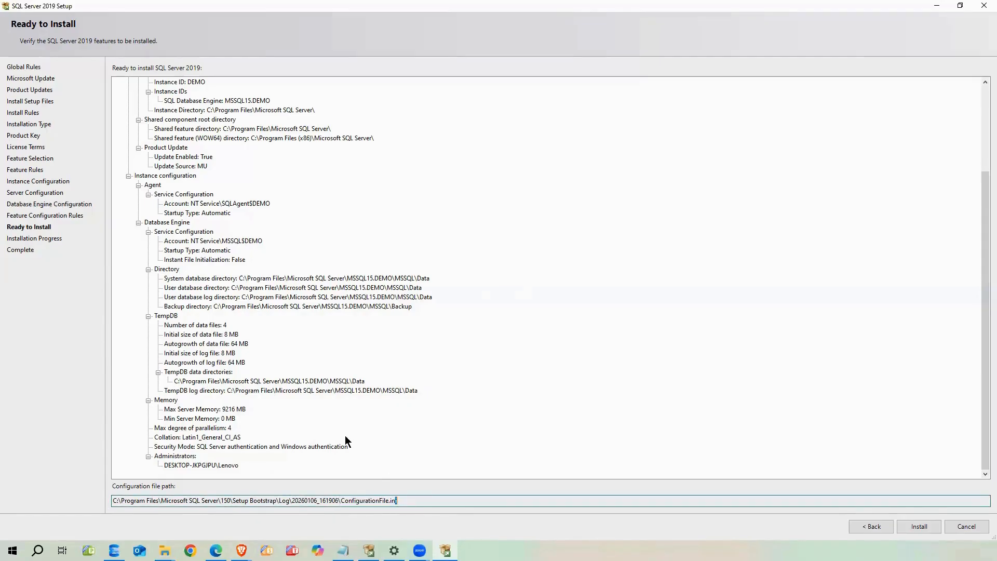
pyautogui.click(926, 526)
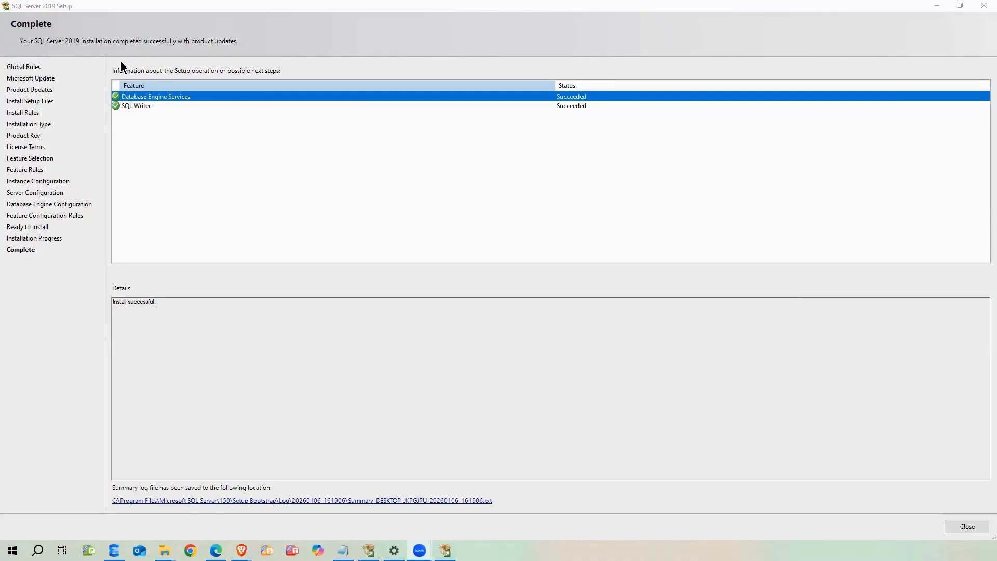
# Close the completed setup wizard and minimize the SQL Server Installation Center
pyautogui.click(967, 527)
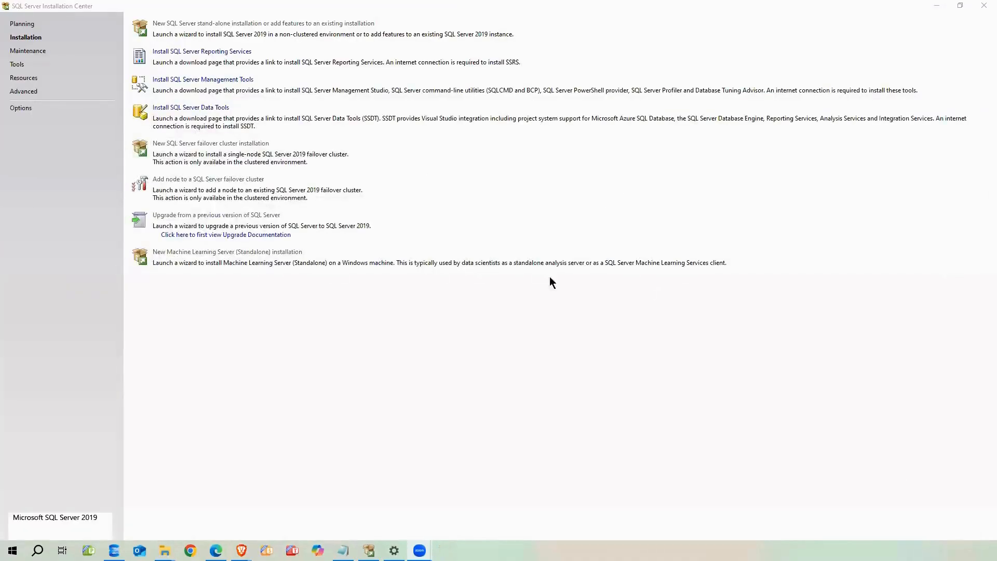
pyautogui.click(936, 6)
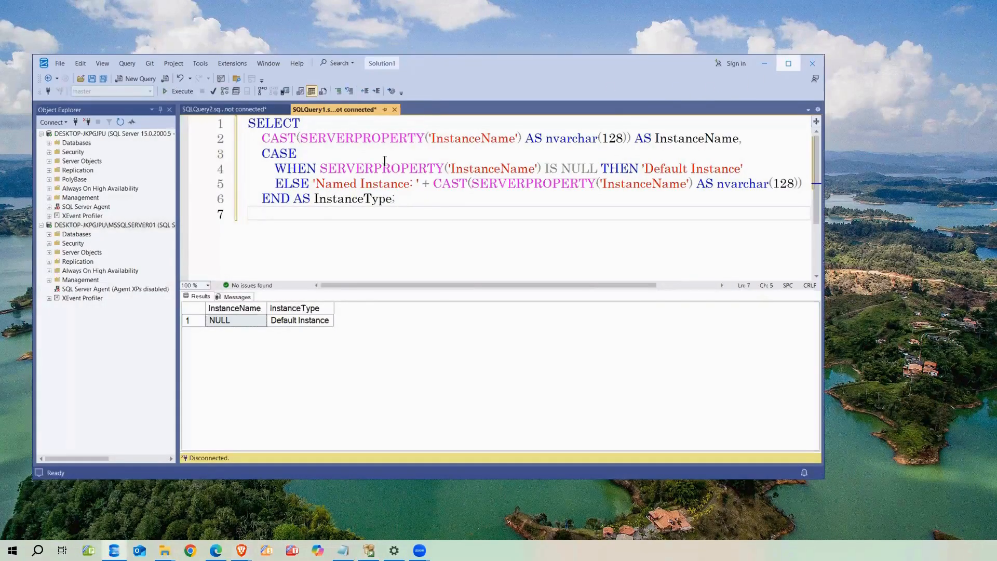
# Maximize Management Studio and execute the selected instance-name query
pyautogui.press('super+Up')
pyautogui.moveTo(384, 160); pyautogui.dragTo(209, 69)
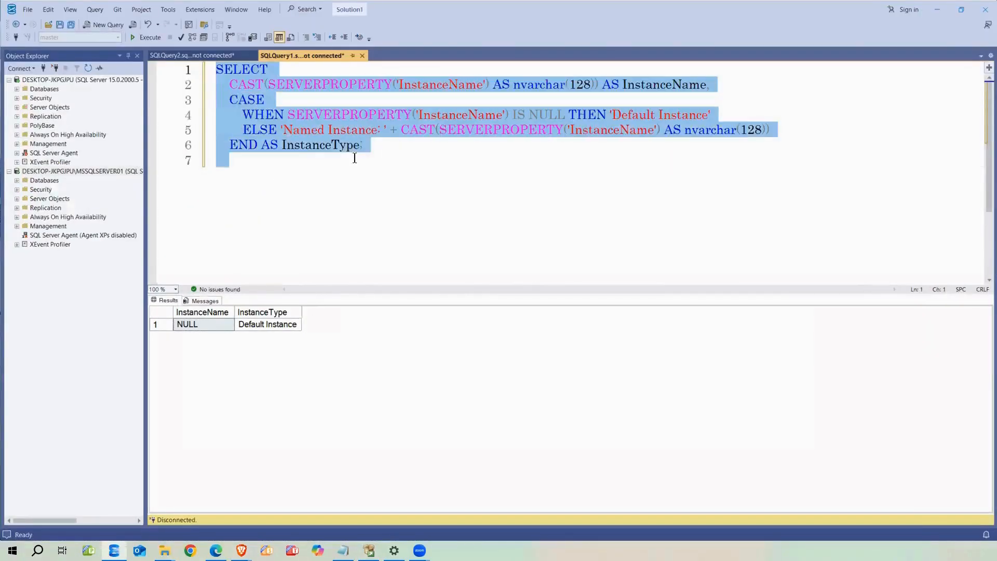
pyautogui.click(441, 197)
pyautogui.moveTo(412, 158); pyautogui.dragTo(210, 68)
pyautogui.click(147, 40)
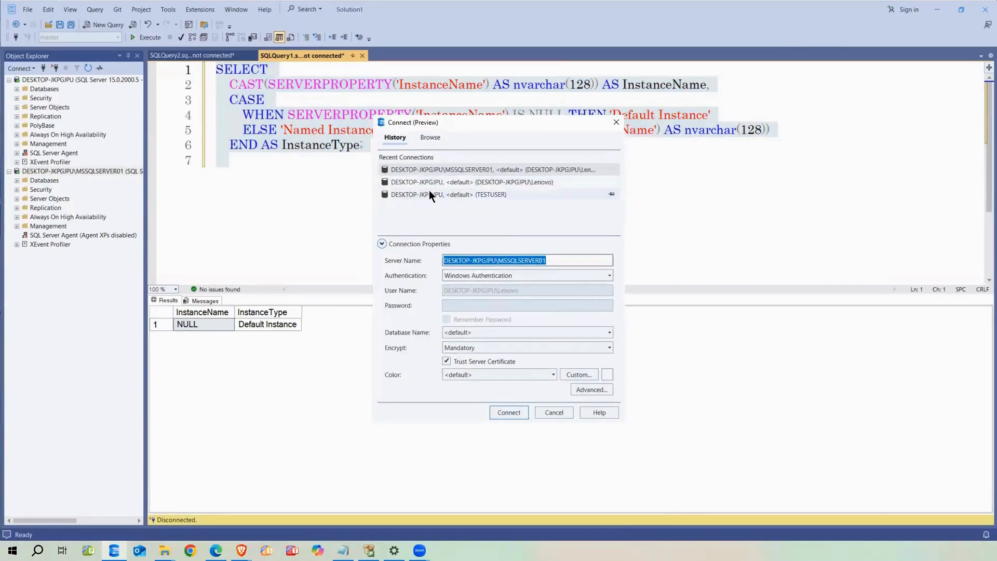
# Connect to the local DEMO instance with Trust Server Certificate, returning Named Instance: DEMO
pyautogui.click(429, 137)
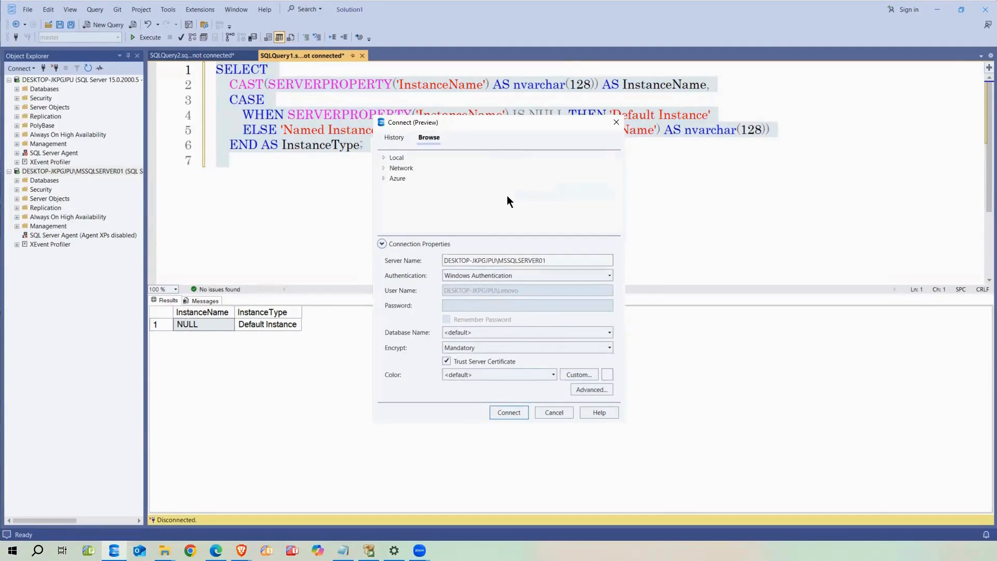
pyautogui.click(384, 157)
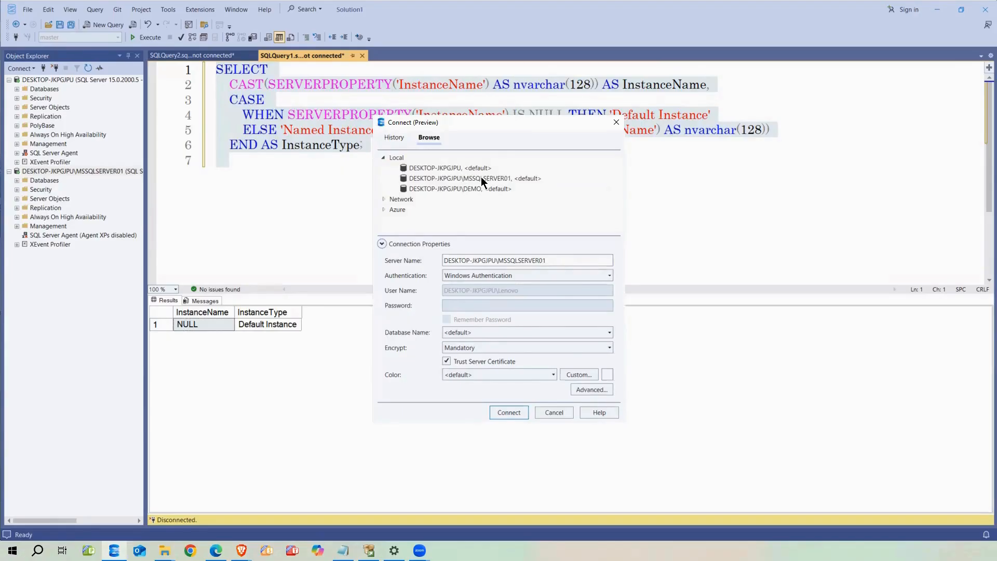
pyautogui.click(422, 188)
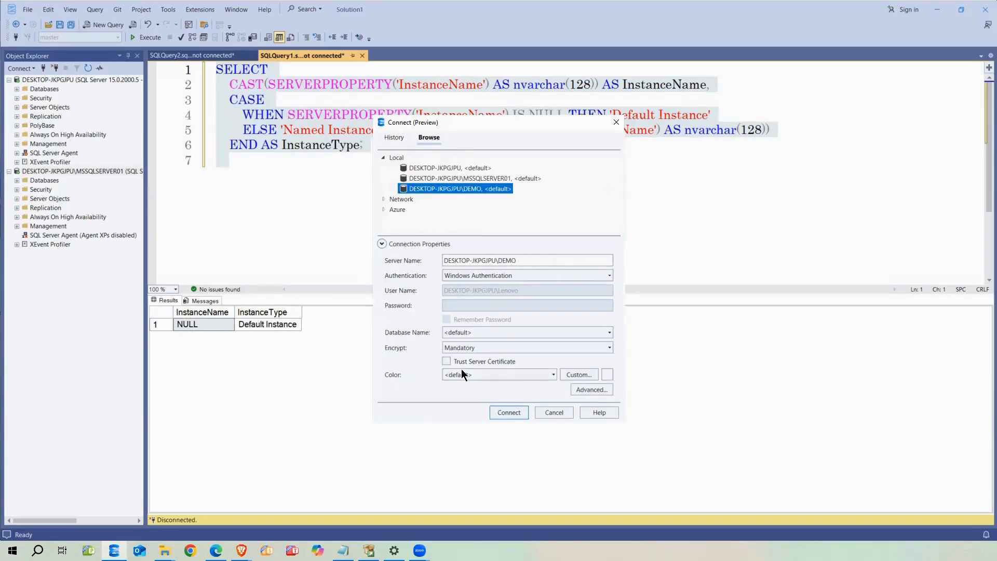
pyautogui.click(503, 414)
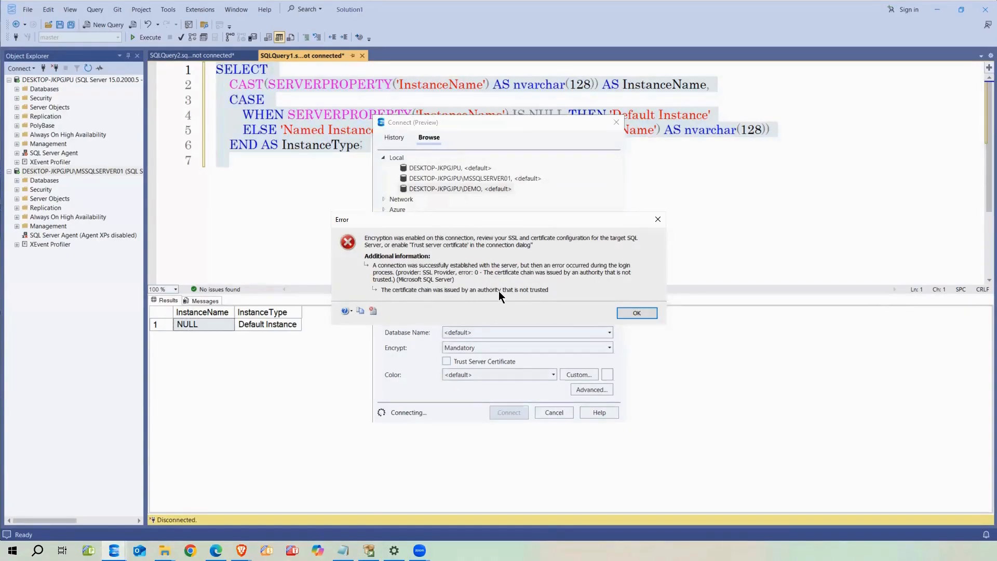
pyautogui.click(616, 312)
pyautogui.click(447, 361)
pyautogui.click(505, 411)
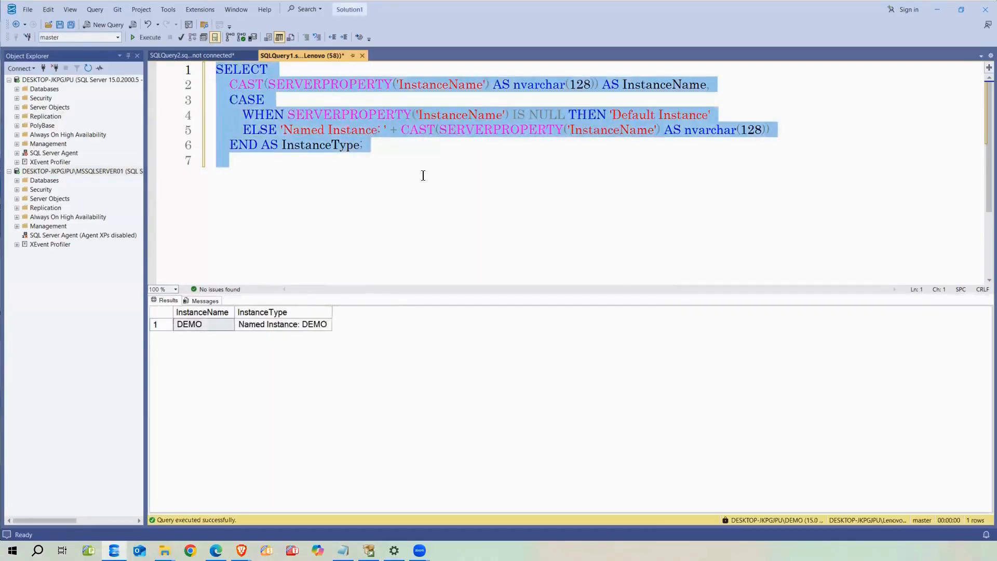
# Disconnect the MSSQLSERVER01 server in Object Explorer
pyautogui.click(318, 179)
pyautogui.click(9, 79)
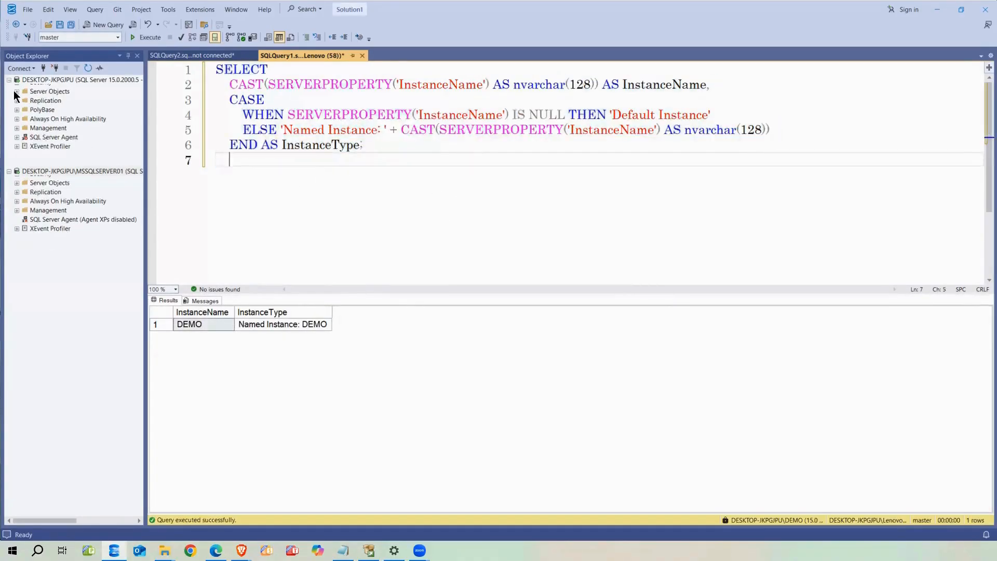
pyautogui.click(9, 89)
pyautogui.click(54, 68)
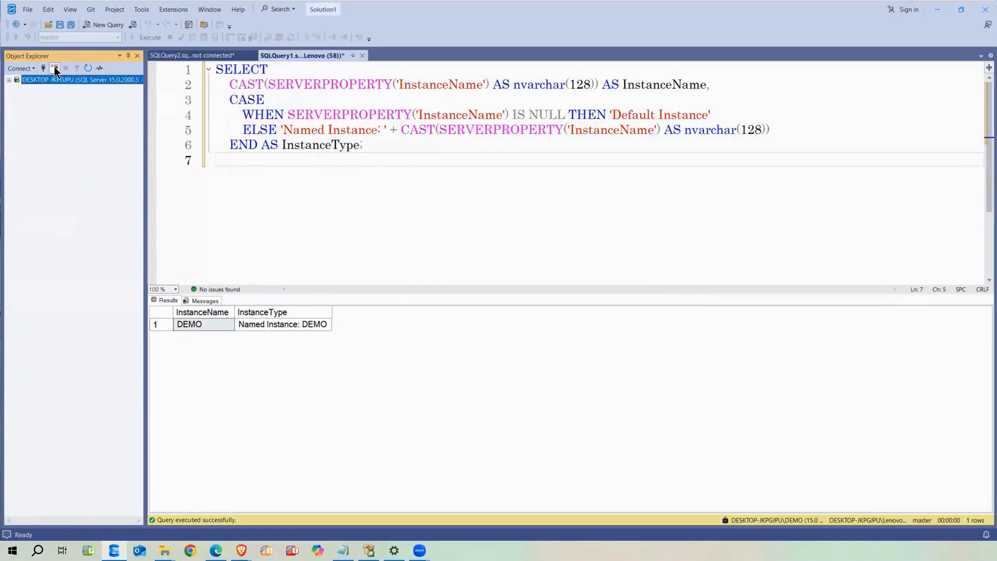
pyautogui.click(54, 68)
# Open the DEMO server in Object Explorer and inspect the query's InstanceType result
pyautogui.rightClick(561, 185)
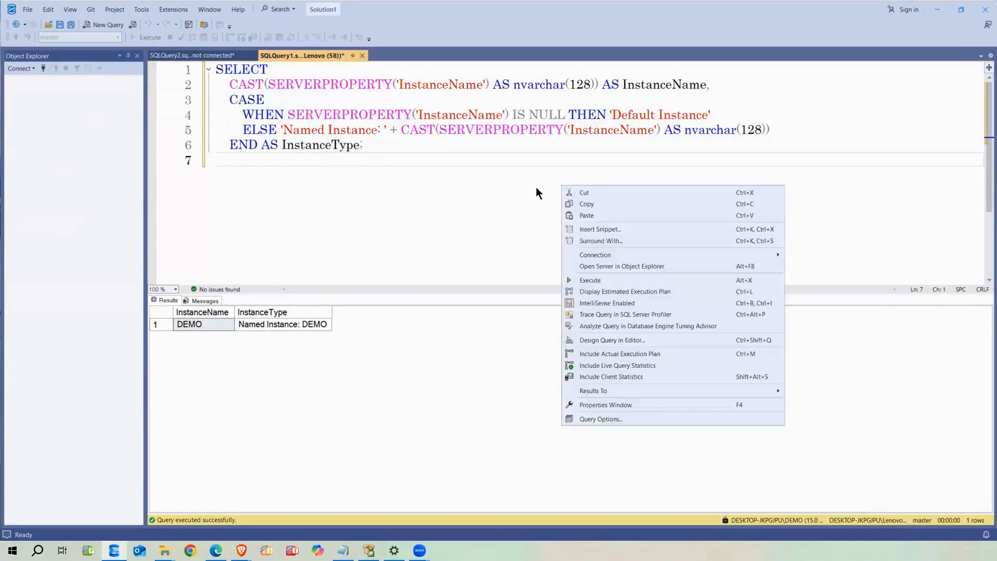
pyautogui.click(605, 266)
pyautogui.moveTo(145, 104); pyautogui.dragTo(241, 103)
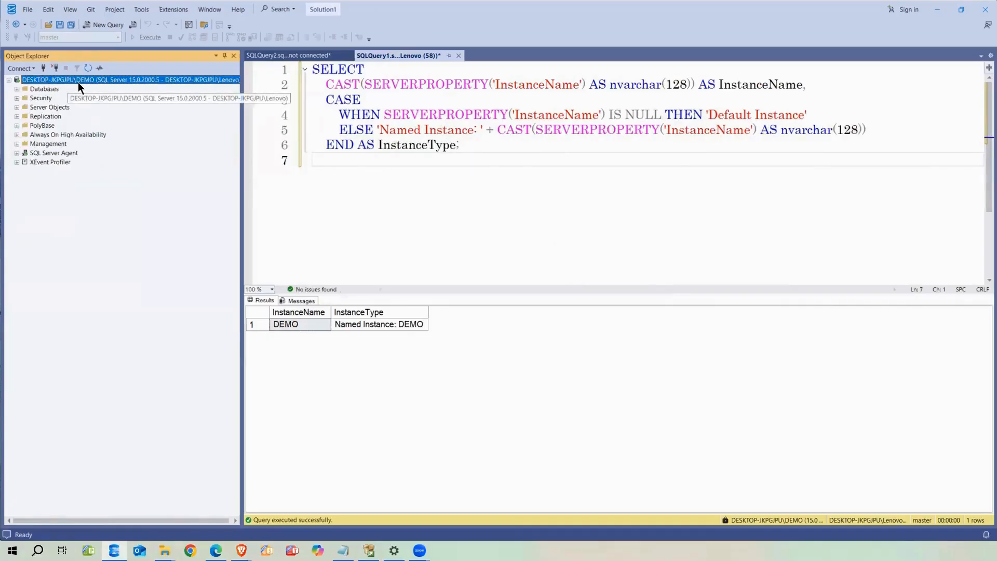
pyautogui.click(461, 186)
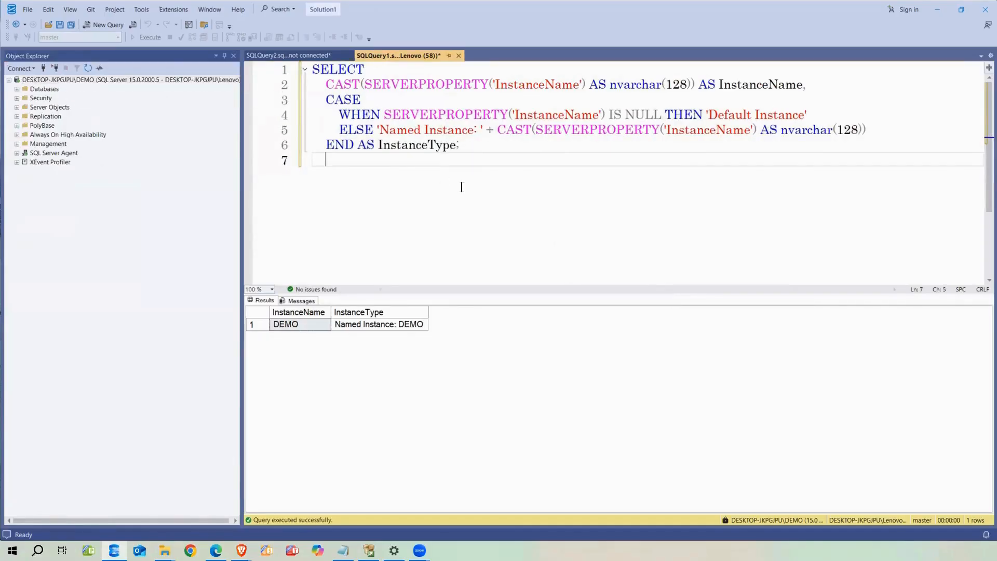
pyautogui.click(348, 323)
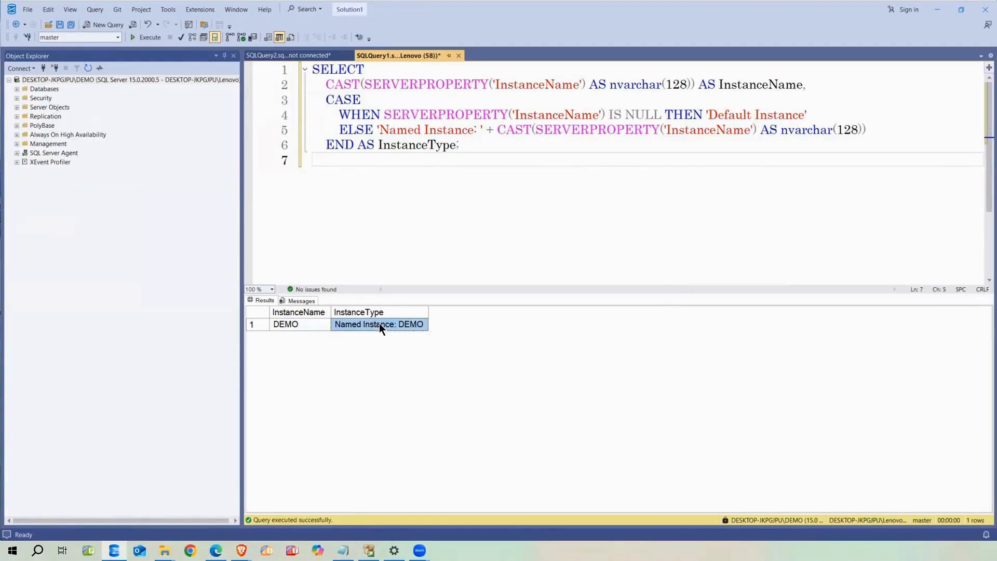
pyautogui.click(312, 324)
pyautogui.click(369, 325)
pyautogui.click(327, 325)
pyautogui.click(343, 324)
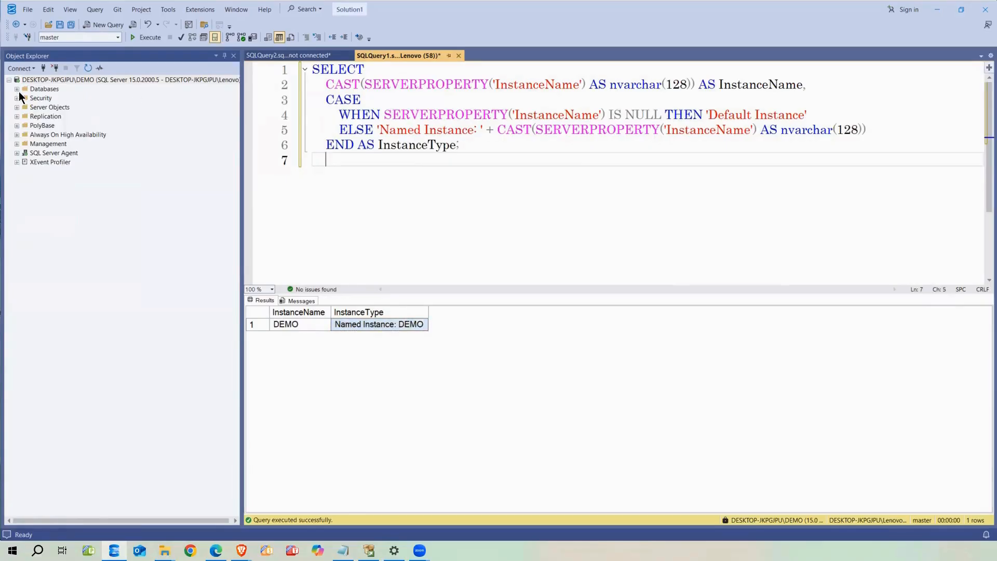
# Expand Databases and System Databases to list master, model, msdb and tempdb
pyautogui.click(17, 89)
pyautogui.click(25, 99)
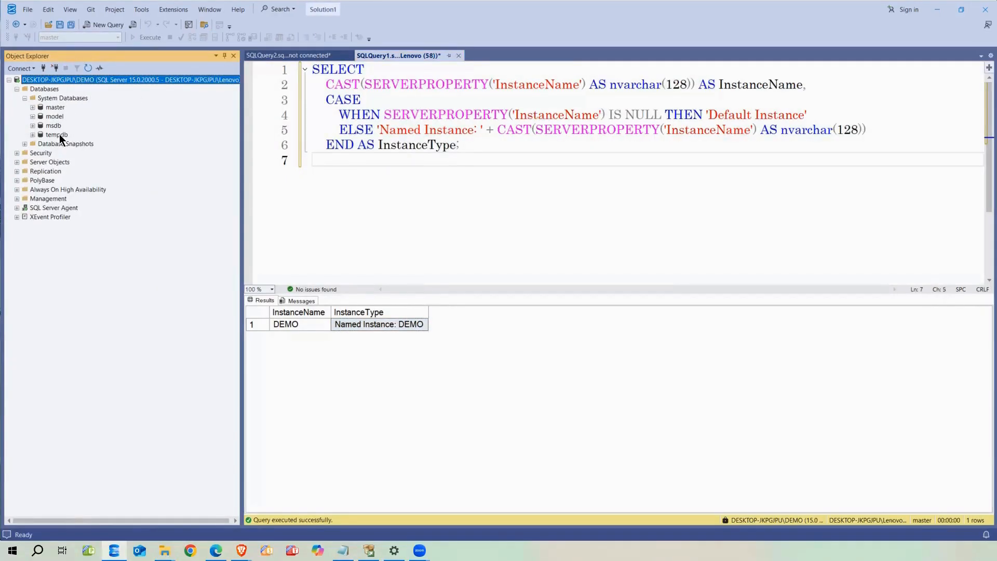
pyautogui.click(471, 148)
# Add sp_helpdb on a new line 8 and run it to list the databases
pyautogui.press('Return')
pyautogui.press('Return')
pyautogui.write('sp_help')
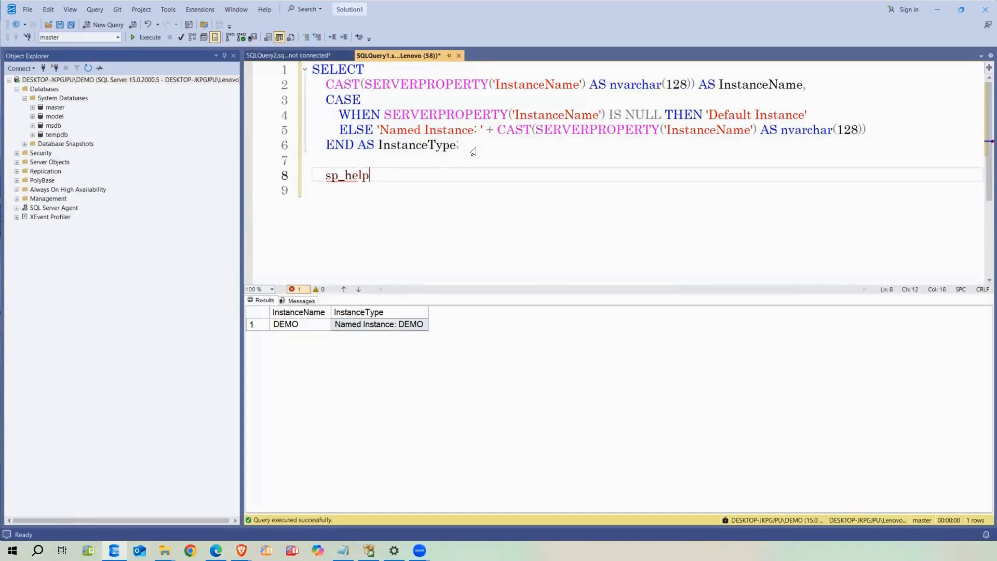
pyautogui.press('BackSpace')
pyautogui.write('db')
pyautogui.doubleClick(358, 176)
pyautogui.click(362, 176)
pyautogui.write('p')
pyautogui.moveTo(385, 175); pyautogui.dragTo(313, 175)
pyautogui.click(150, 39)
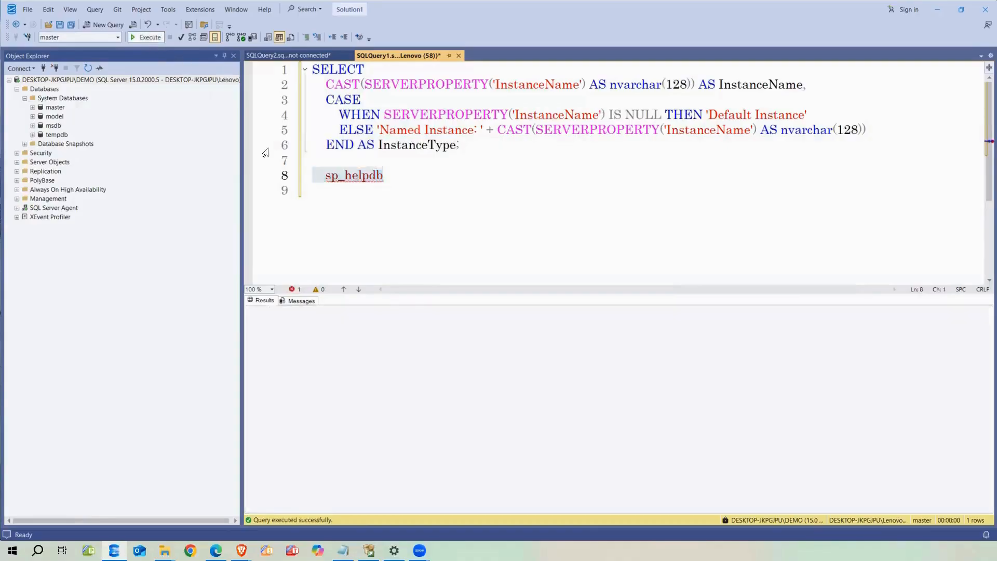
pyautogui.click(296, 338)
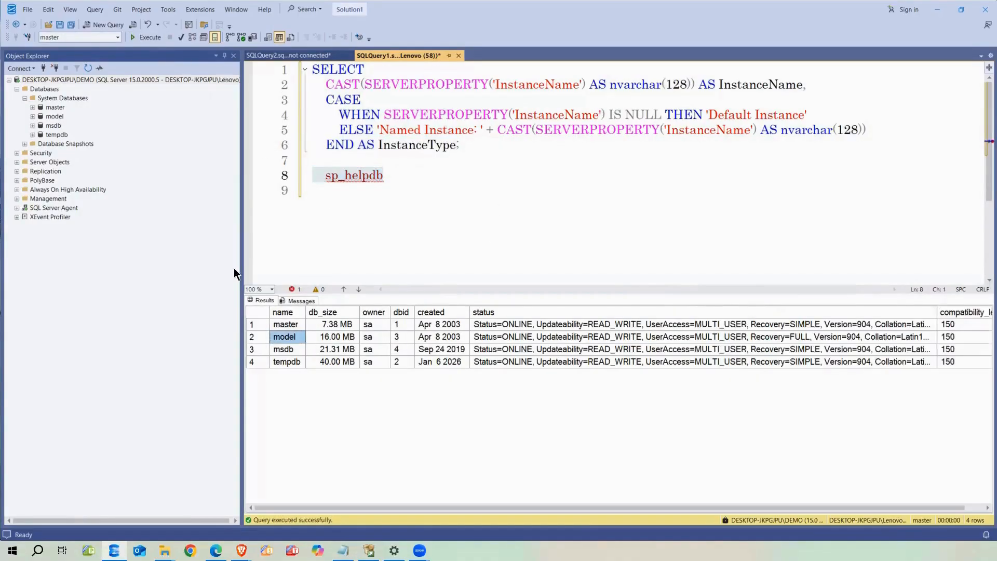
pyautogui.moveTo(241, 251); pyautogui.dragTo(149, 255)
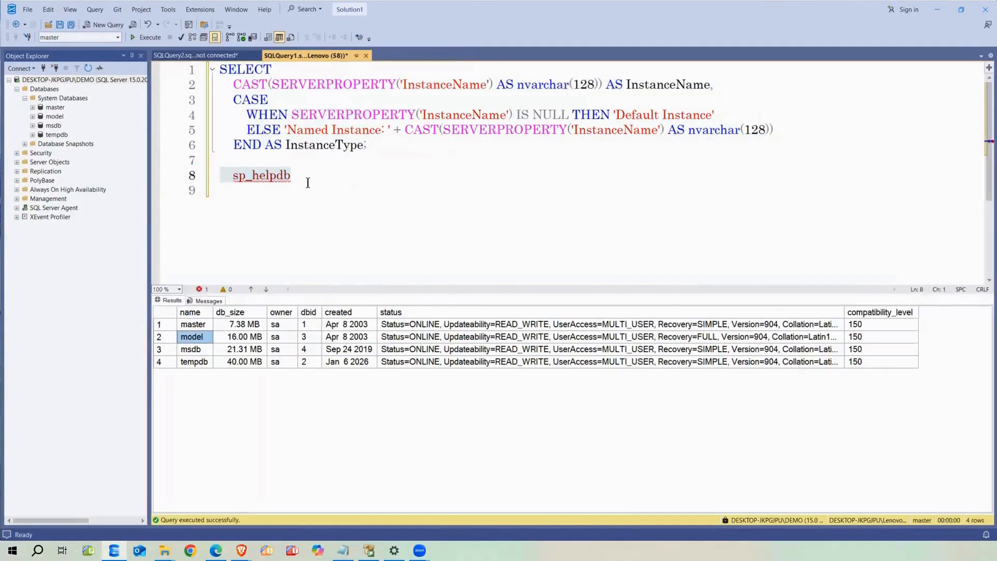
# Extend the line to sp_helpdb master and run it
pyautogui.click(310, 179)
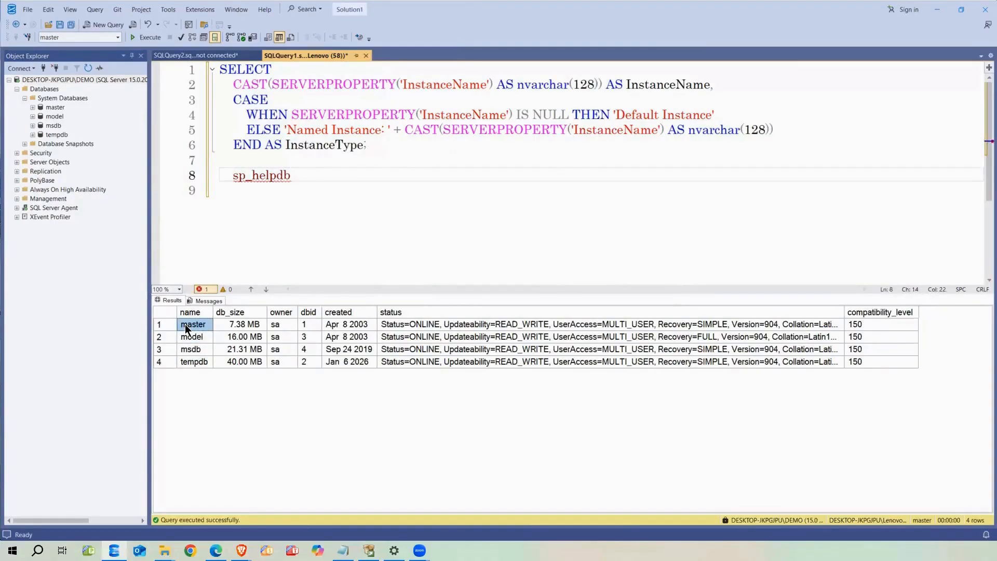
pyautogui.click(303, 180)
pyautogui.write('master')
pyautogui.moveTo(343, 179); pyautogui.dragTo(226, 178)
pyautogui.click(147, 37)
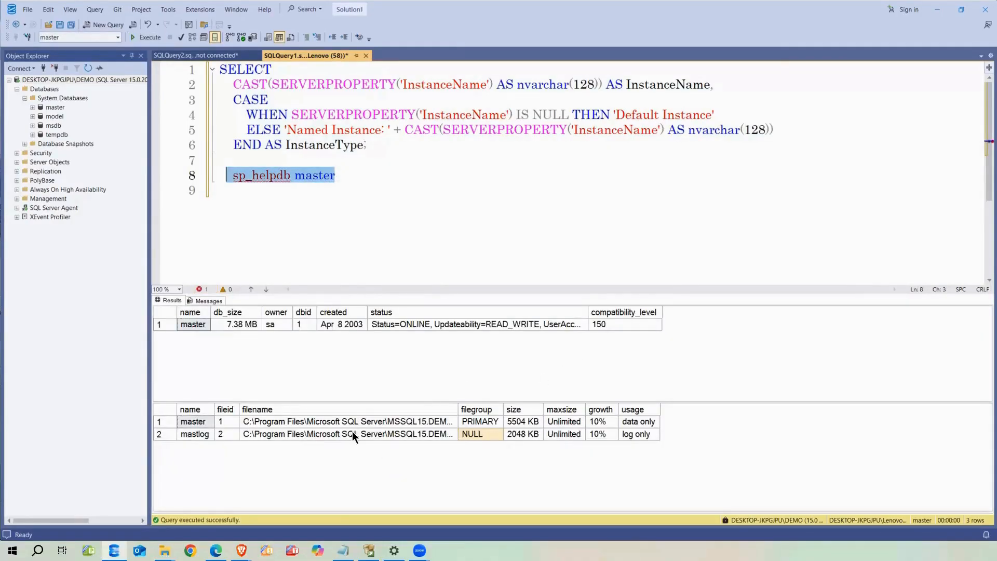
# Widen the filename column and compare master.mdf and mastlog.ldf paths and filegroups
pyautogui.moveTo(457, 411); pyautogui.dragTo(612, 410)
pyautogui.click(478, 423)
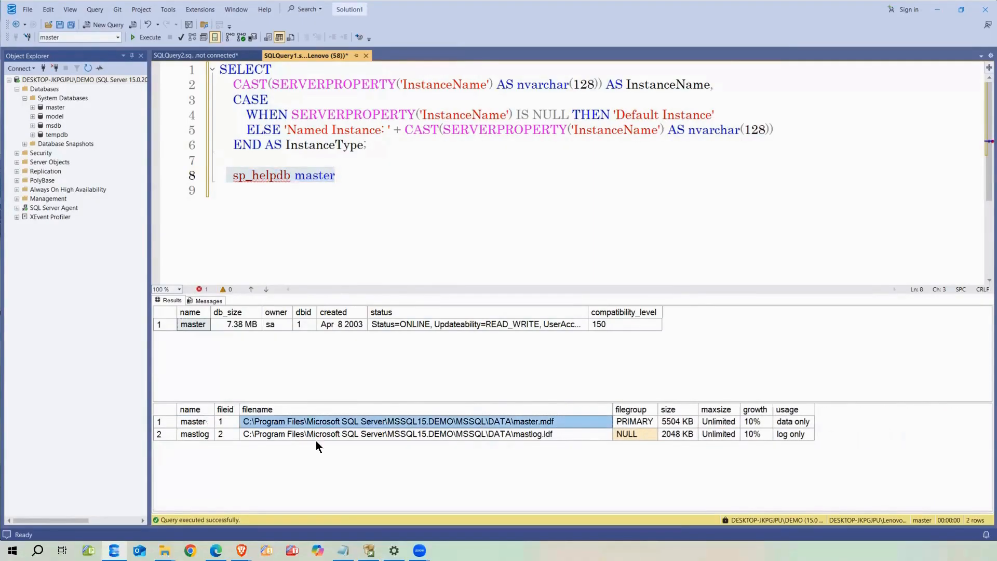
pyautogui.click(372, 431)
pyautogui.click(374, 420)
pyautogui.click(381, 431)
pyautogui.click(382, 421)
pyautogui.click(635, 422)
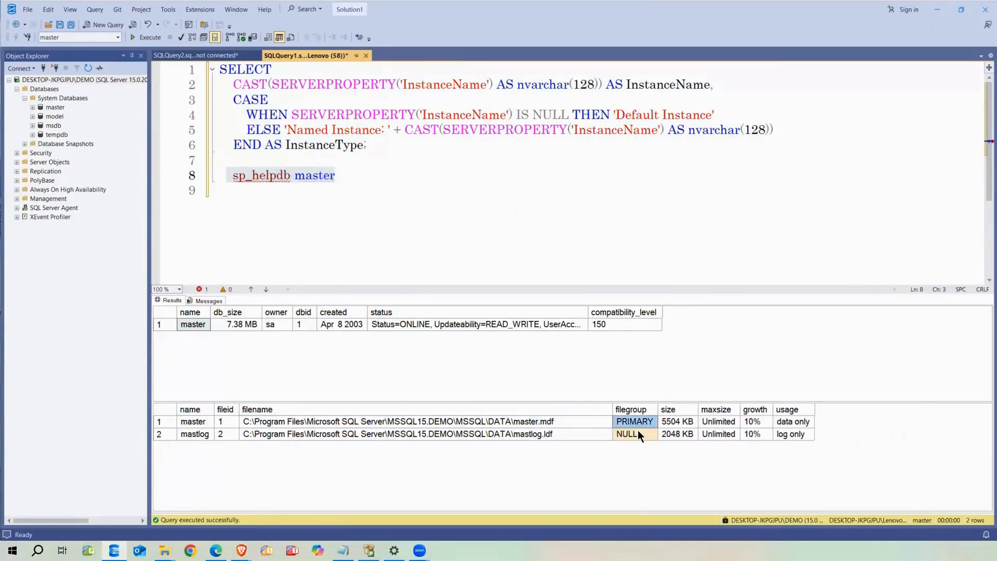
pyautogui.click(639, 433)
pyautogui.rightClick(58, 135)
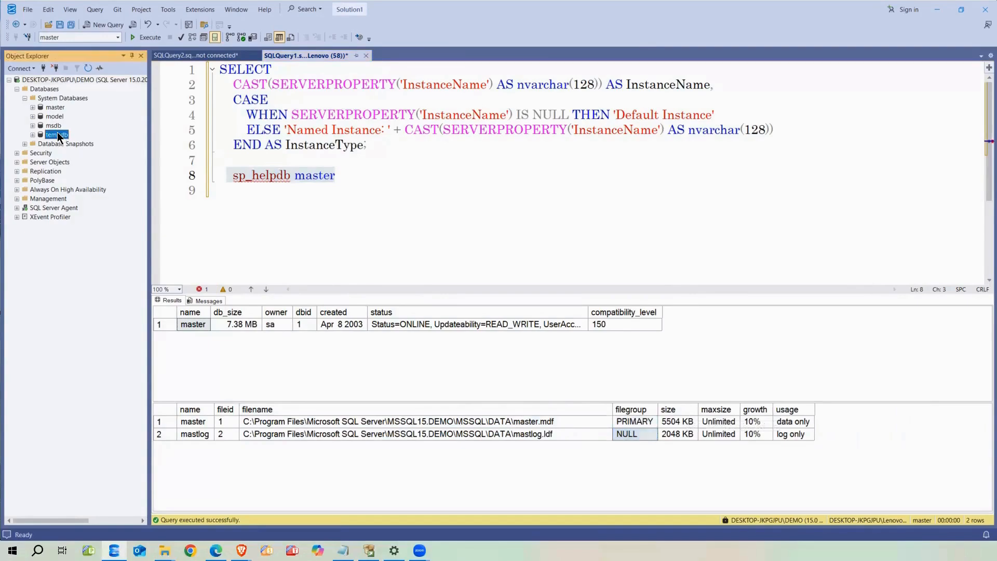
pyautogui.click(78, 221)
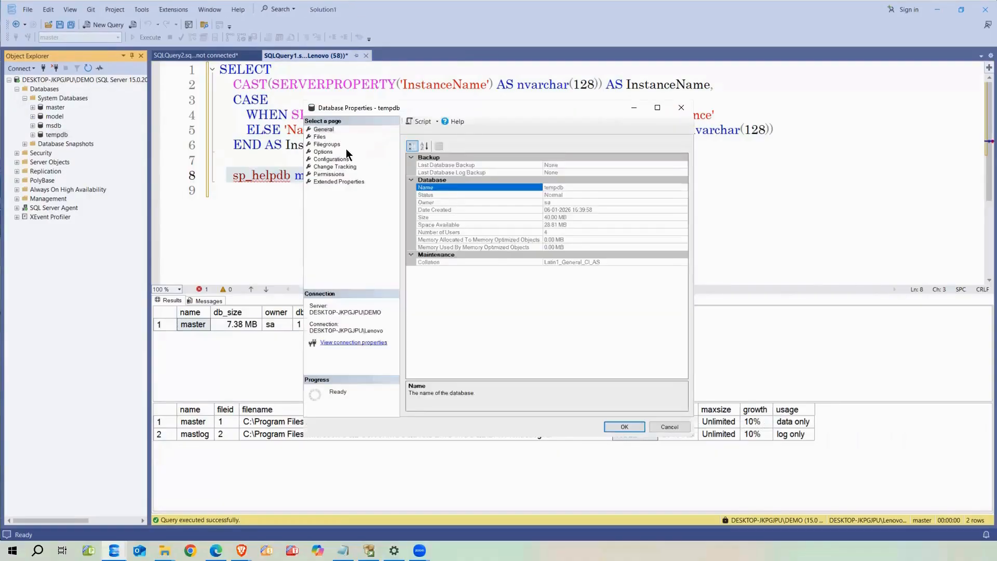
pyautogui.click(623, 106)
pyautogui.click(16, 32)
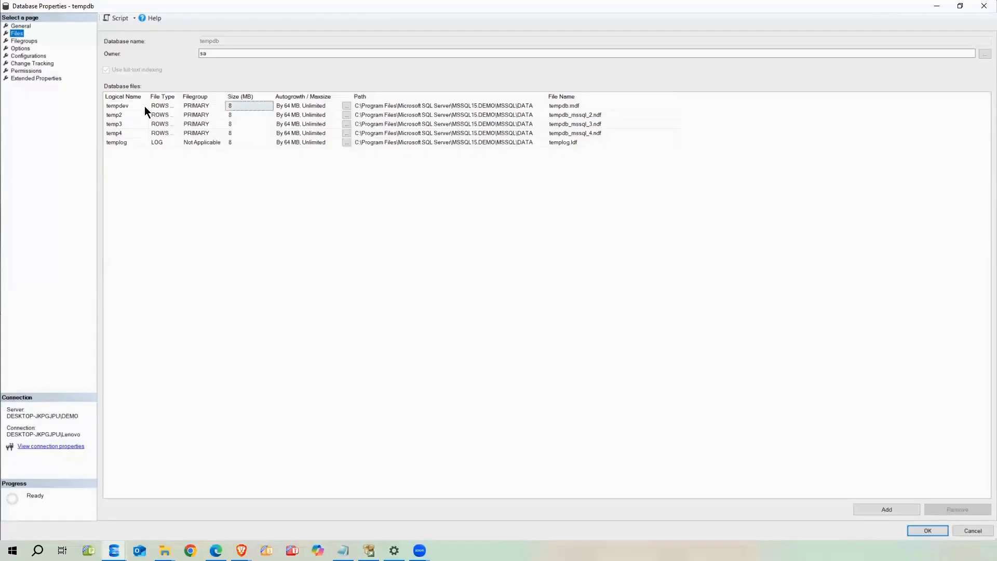
pyautogui.click(122, 106)
pyautogui.click(119, 131)
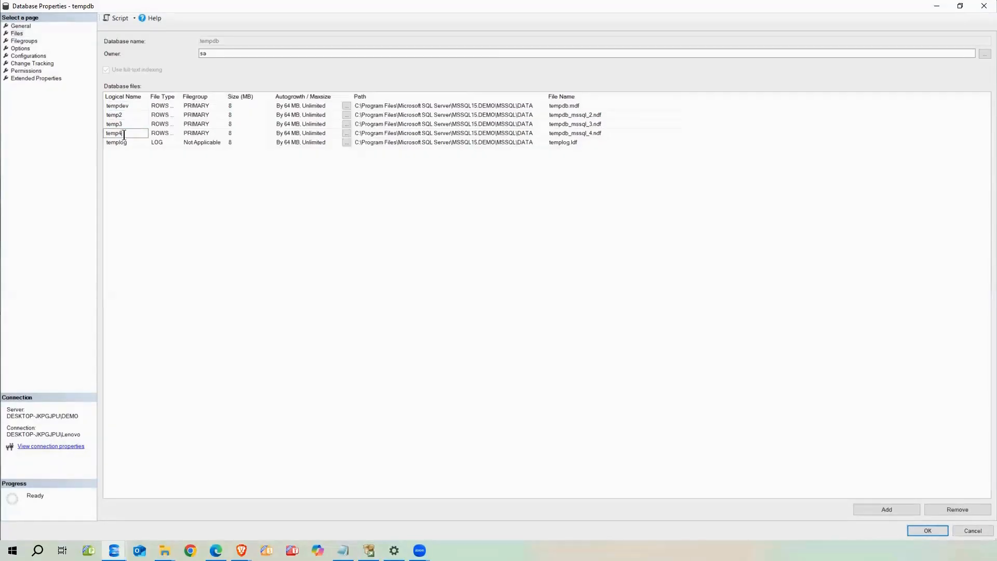
pyautogui.click(303, 108)
pyautogui.click(296, 118)
pyautogui.click(295, 132)
pyautogui.click(233, 107)
pyautogui.click(232, 115)
pyautogui.click(237, 124)
pyautogui.click(240, 133)
pyautogui.click(450, 107)
pyautogui.click(457, 114)
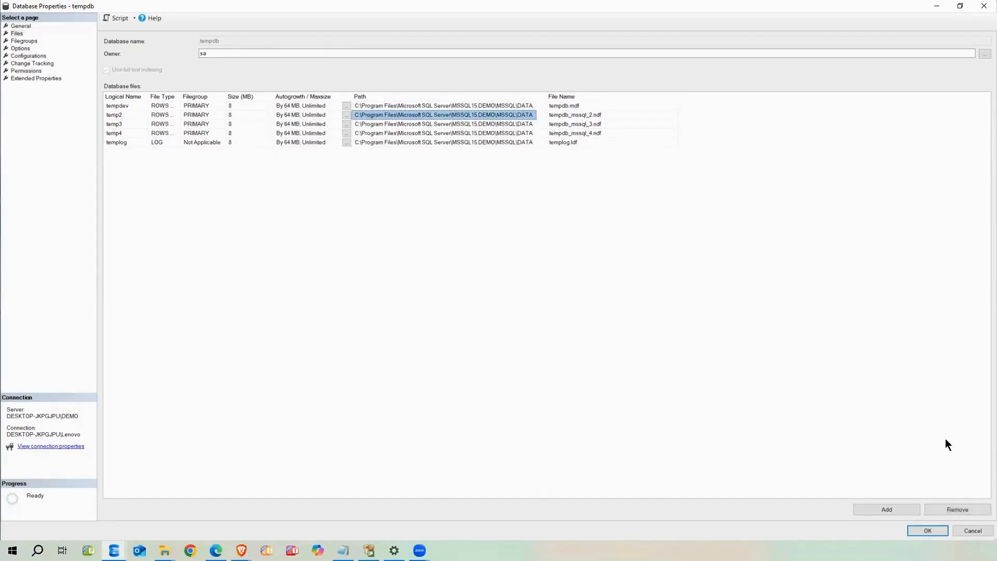
pyautogui.click(973, 530)
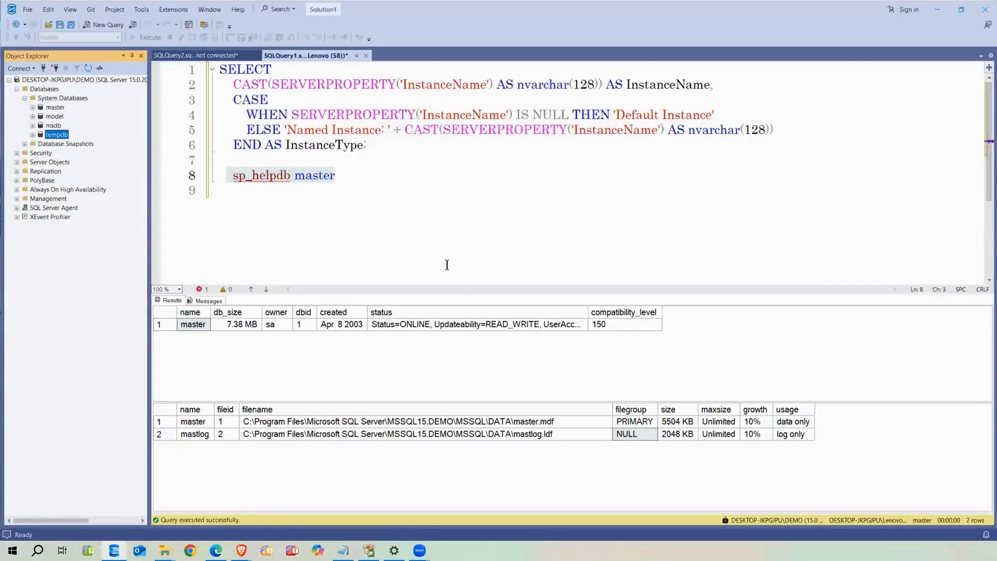
pyautogui.click(333, 175)
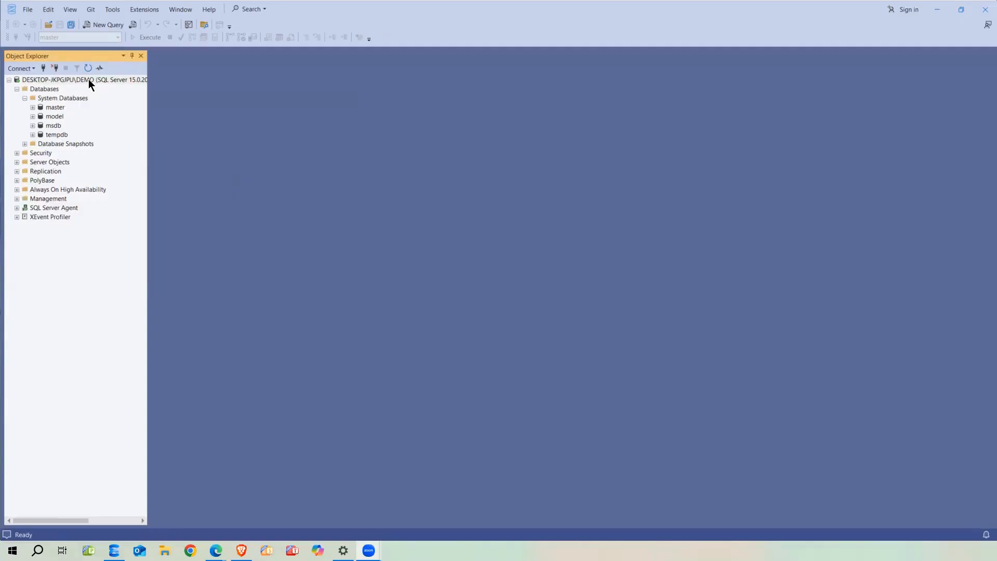
pyautogui.rightClick(88, 79)
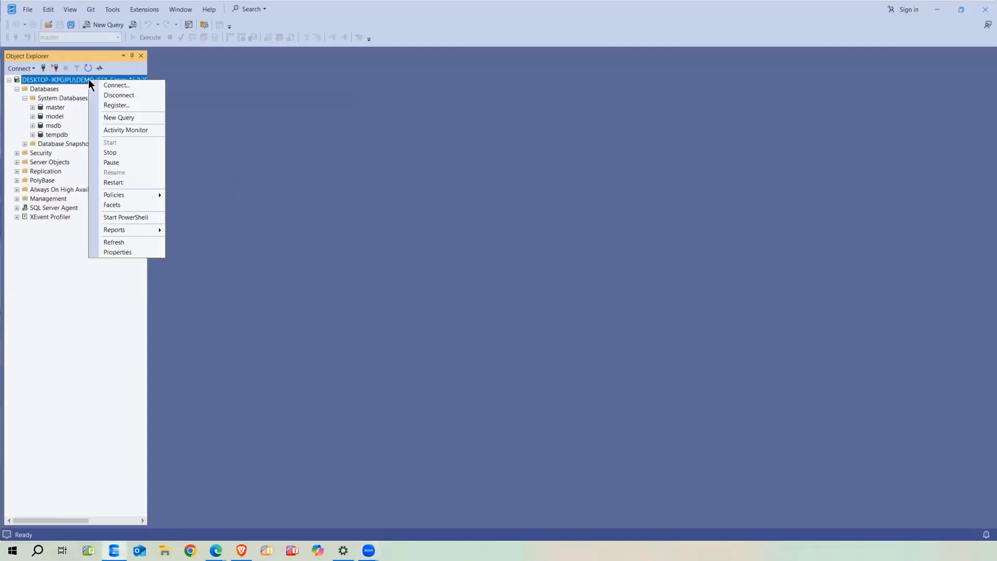
pyautogui.click(123, 251)
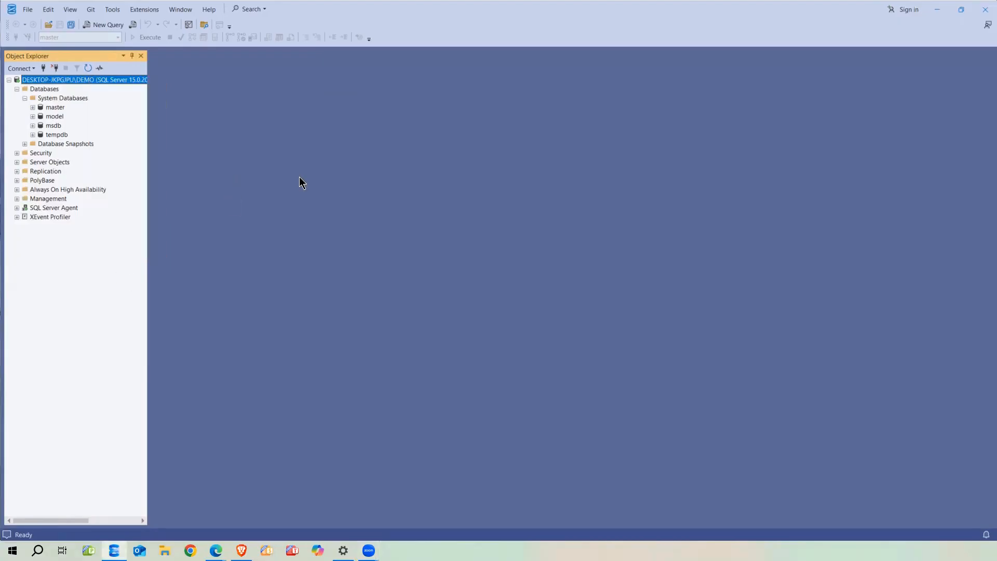
pyautogui.click(658, 108)
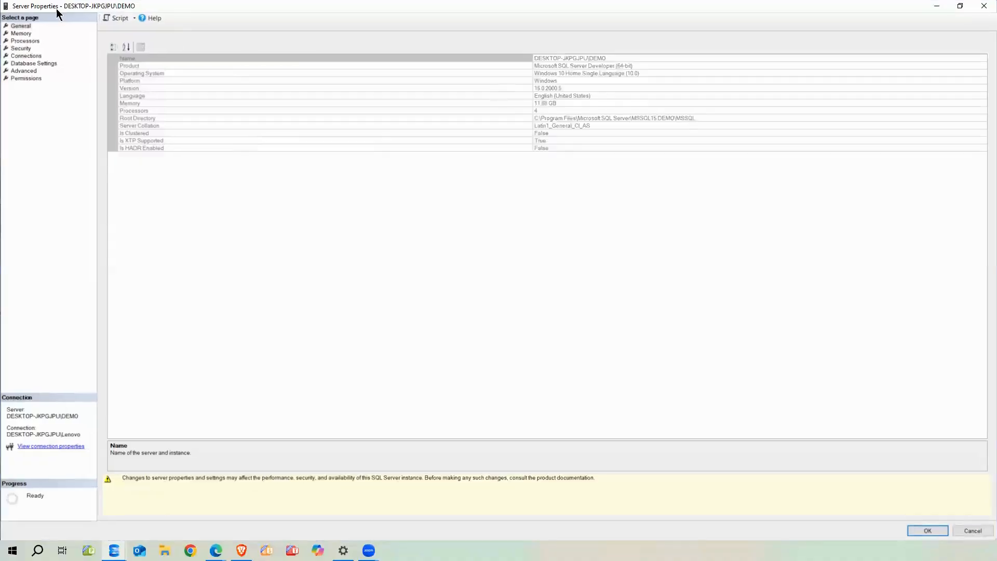
pyautogui.click(31, 26)
pyautogui.click(606, 58)
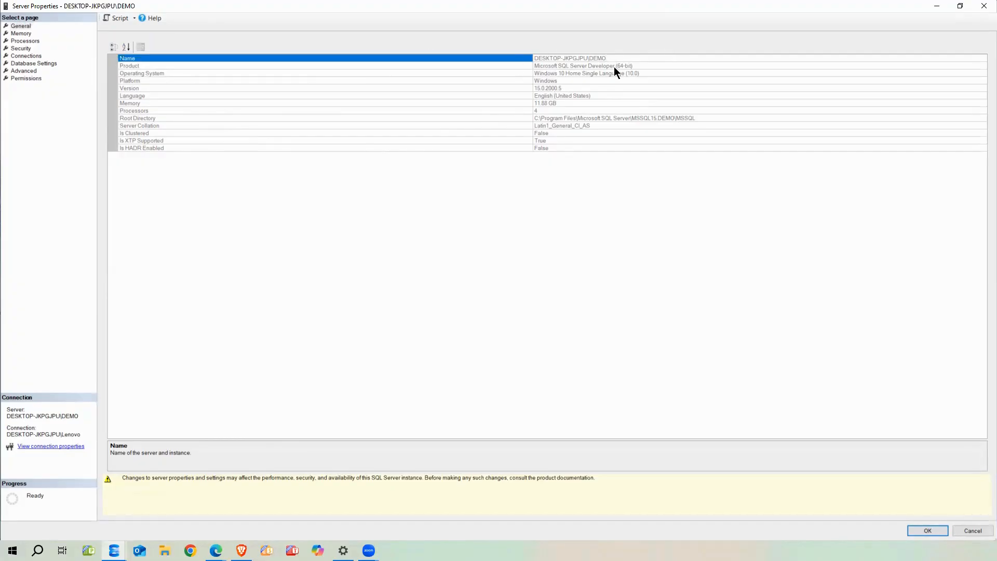
pyautogui.click(568, 88)
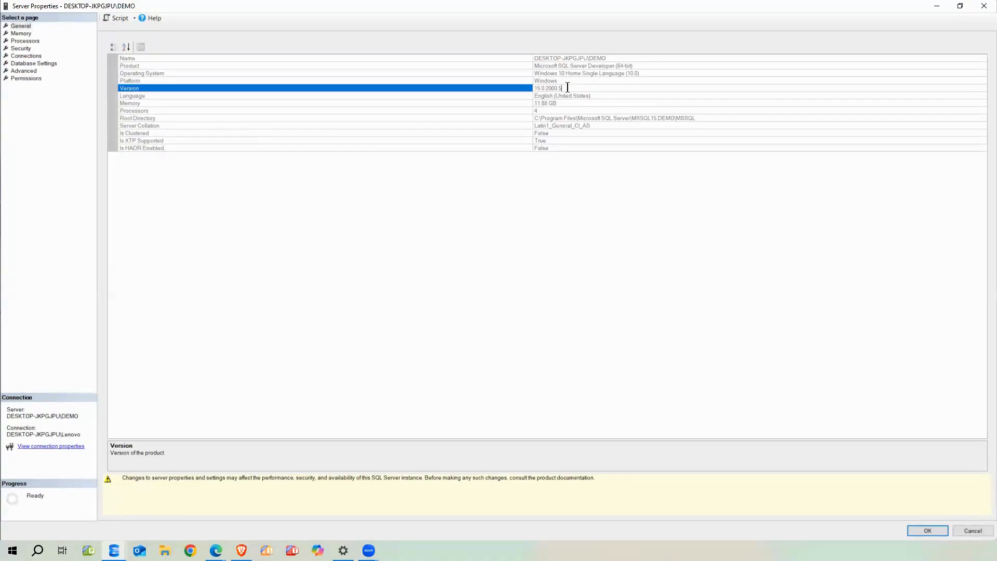
pyautogui.moveTo(568, 89); pyautogui.dragTo(533, 91)
pyautogui.click(542, 89)
pyautogui.moveTo(542, 89); pyautogui.dragTo(533, 89)
pyautogui.click(545, 103)
pyautogui.moveTo(561, 104); pyautogui.dragTo(524, 106)
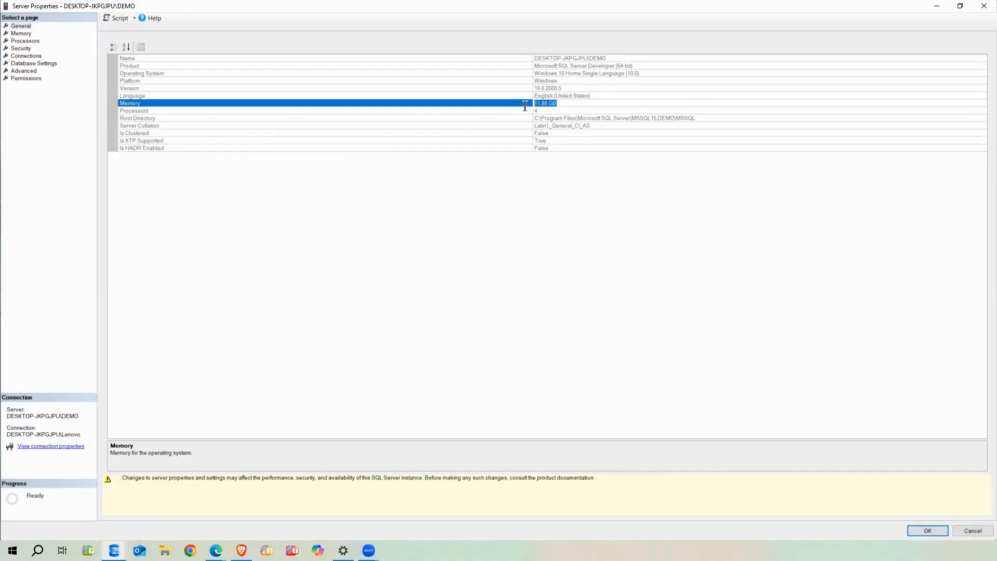
pyautogui.click(542, 110)
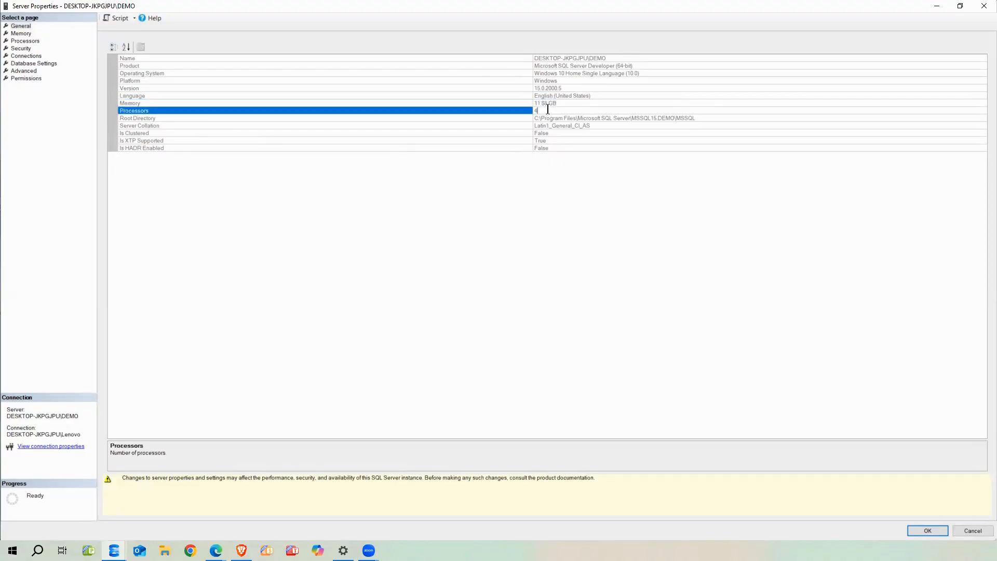
pyautogui.click(554, 118)
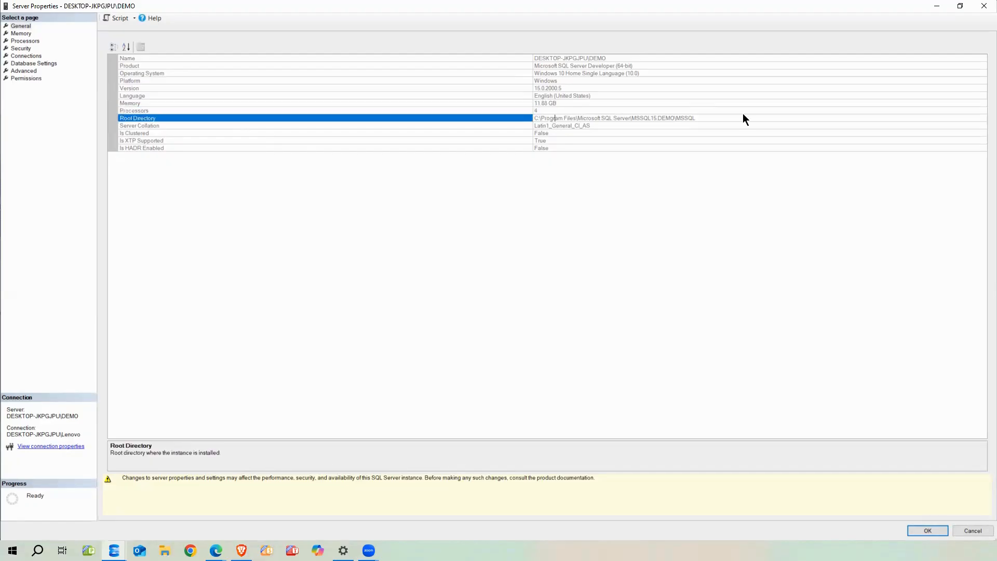
pyautogui.click(639, 110)
pyautogui.click(685, 118)
pyautogui.click(585, 125)
pyautogui.moveTo(585, 125); pyautogui.dragTo(524, 133)
pyautogui.click(541, 133)
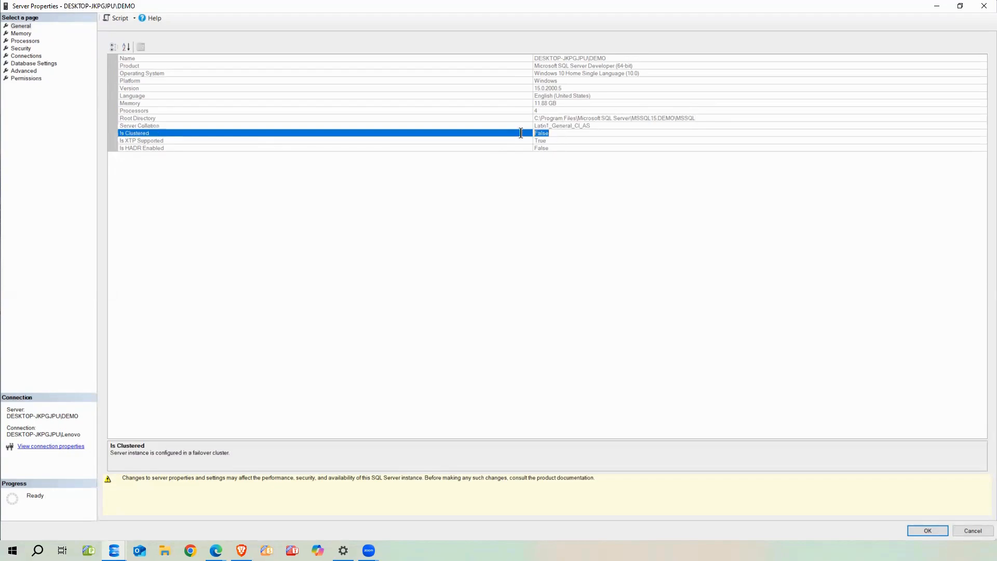
pyautogui.click(561, 140)
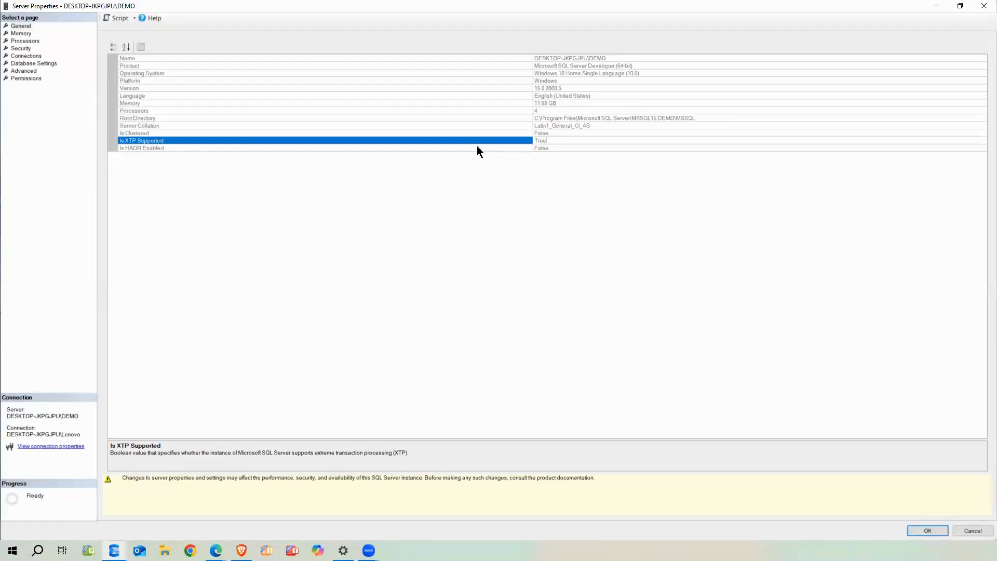
pyautogui.click(562, 134)
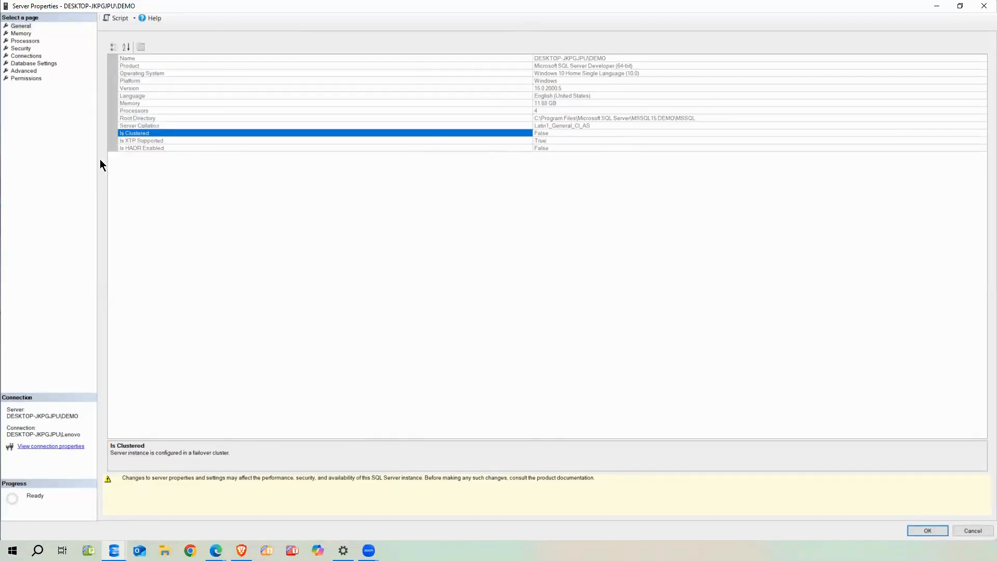
pyautogui.click(567, 148)
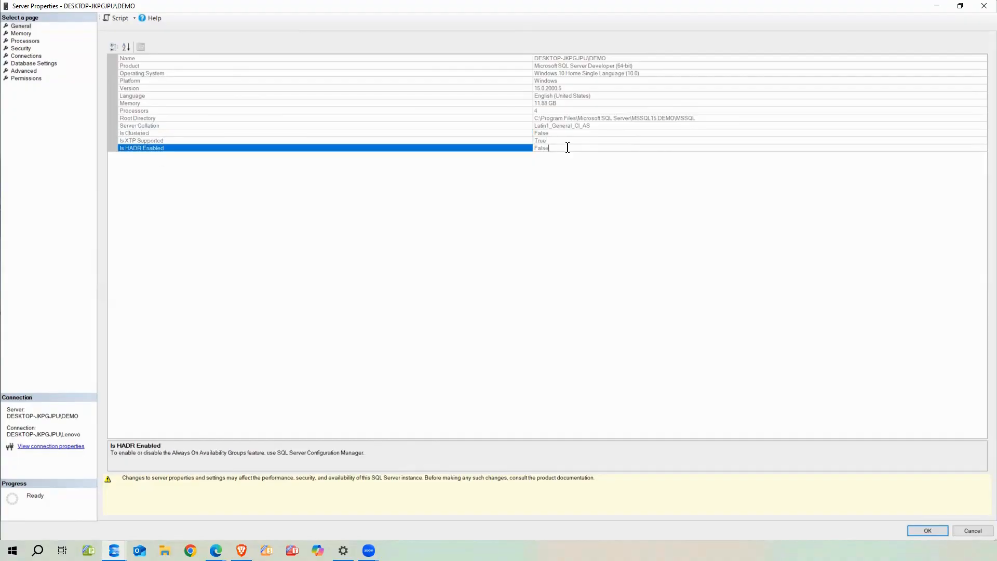
pyautogui.moveTo(571, 148); pyautogui.dragTo(518, 152)
# Open the Memory page and place the caret in Minimum server memory
pyautogui.click(21, 33)
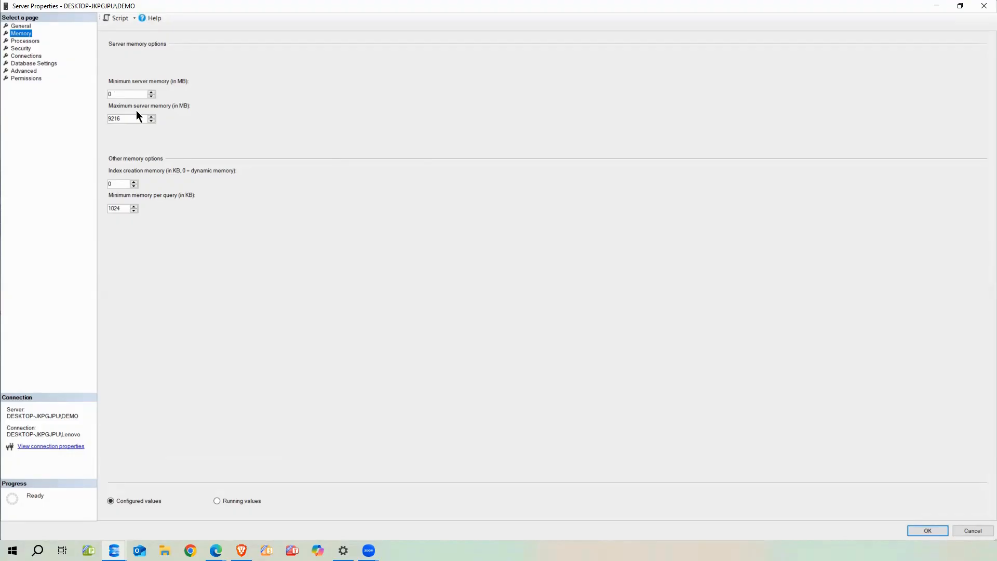
pyautogui.click(119, 94)
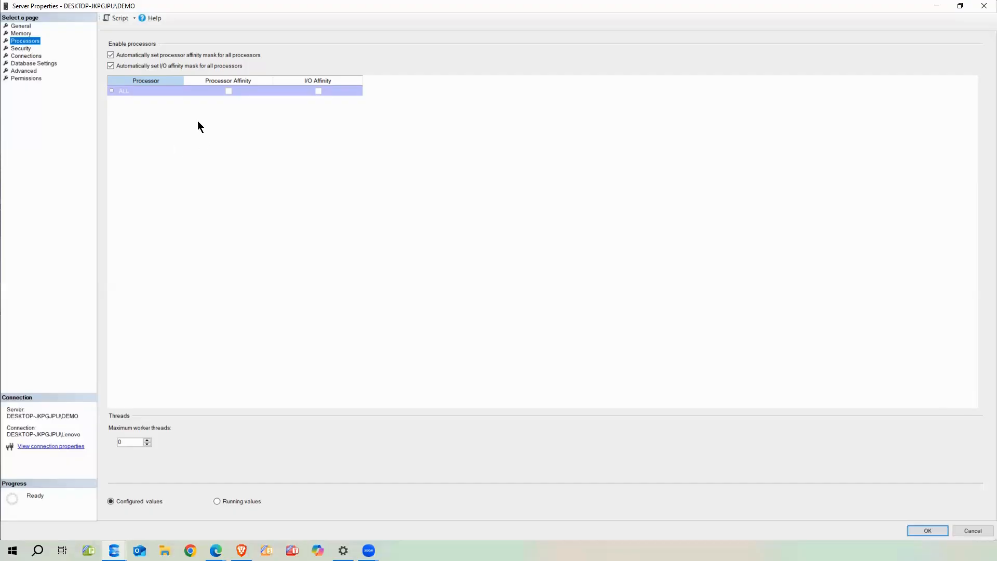
# Show the Security page: SQL Server and Windows Authentication, failed-login auditing only
pyautogui.click(21, 49)
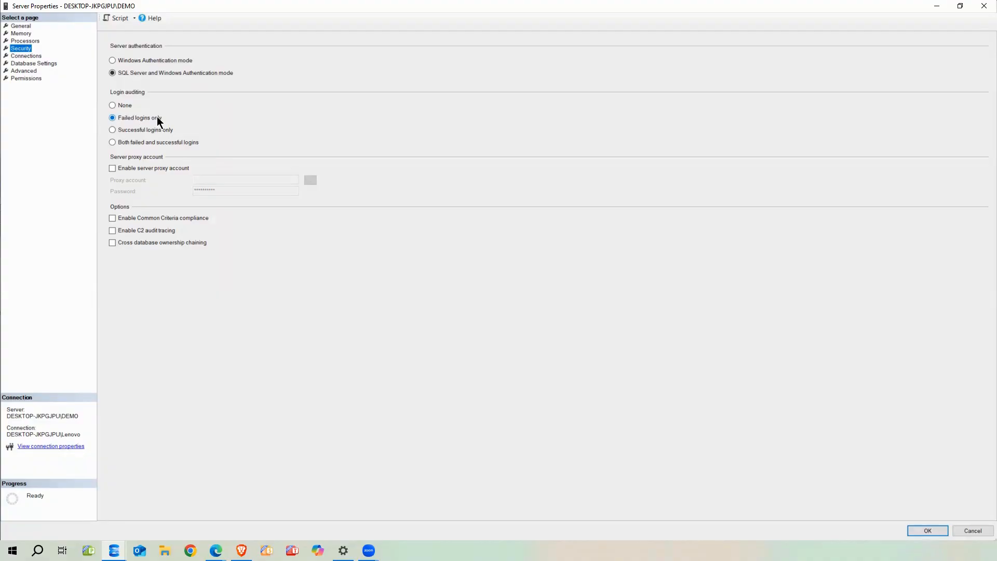
# Try each login auditing option, leave Failed logins only, and view the Connections page
pyautogui.click(113, 131)
pyautogui.click(112, 142)
pyautogui.click(112, 118)
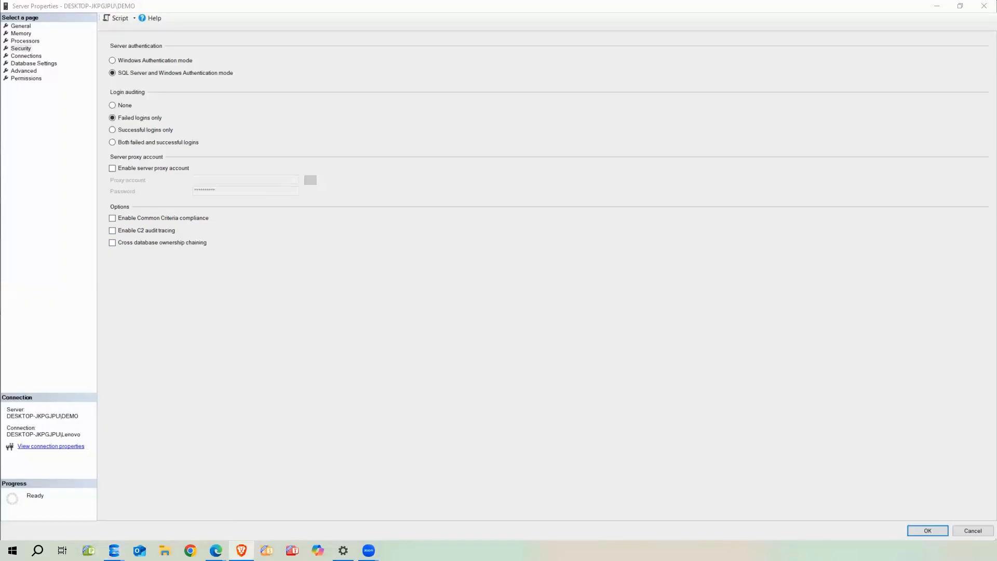
pyautogui.click(24, 56)
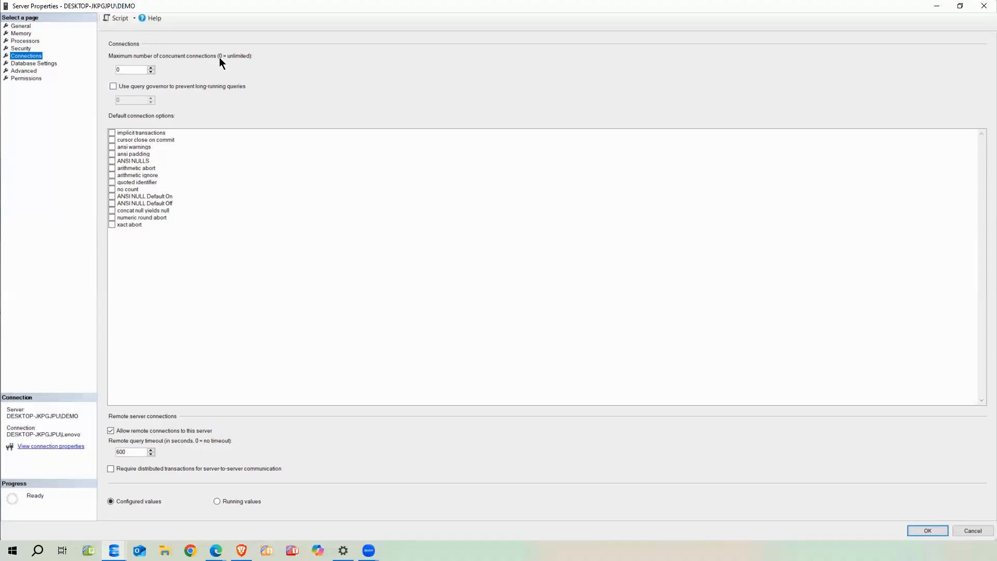
# Keep maximum concurrent connections at 0 and enable the query governor with a 300 limit
pyautogui.click(133, 68)
pyautogui.moveTo(126, 70); pyautogui.dragTo(116, 69)
pyautogui.click(126, 69)
pyautogui.click(112, 87)
pyautogui.doubleClick(128, 100)
pyautogui.write('300')
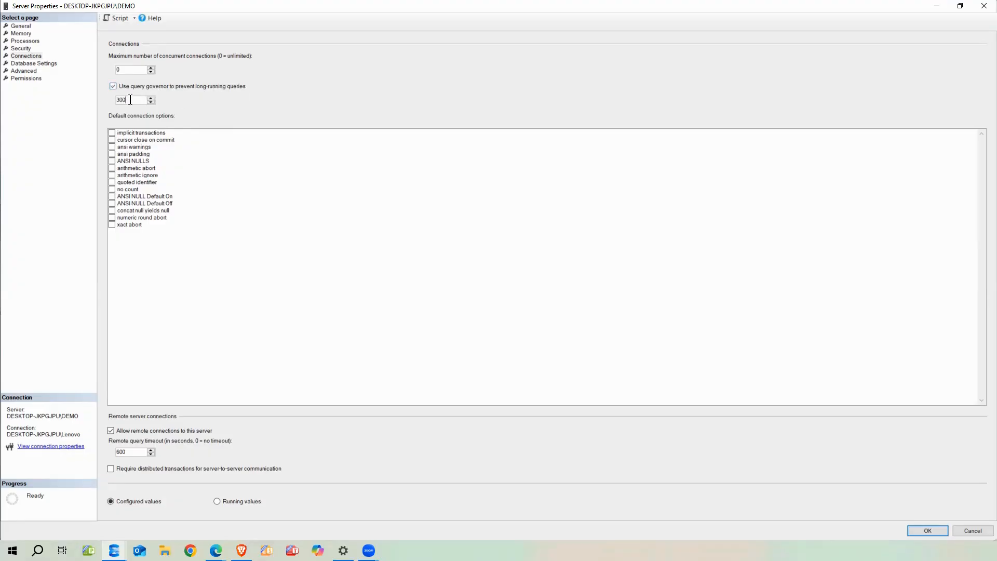
pyautogui.moveTo(135, 100); pyautogui.dragTo(117, 108)
pyautogui.click(129, 100)
pyautogui.click(113, 86)
pyautogui.click(149, 432)
pyautogui.click(119, 432)
pyautogui.click(25, 64)
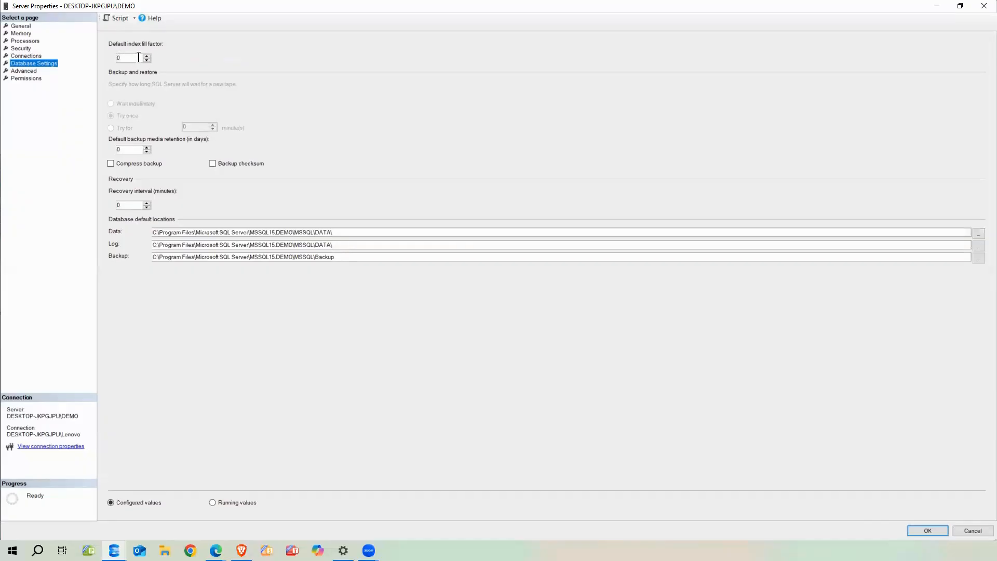
pyautogui.click(125, 58)
pyautogui.doubleClick(117, 150)
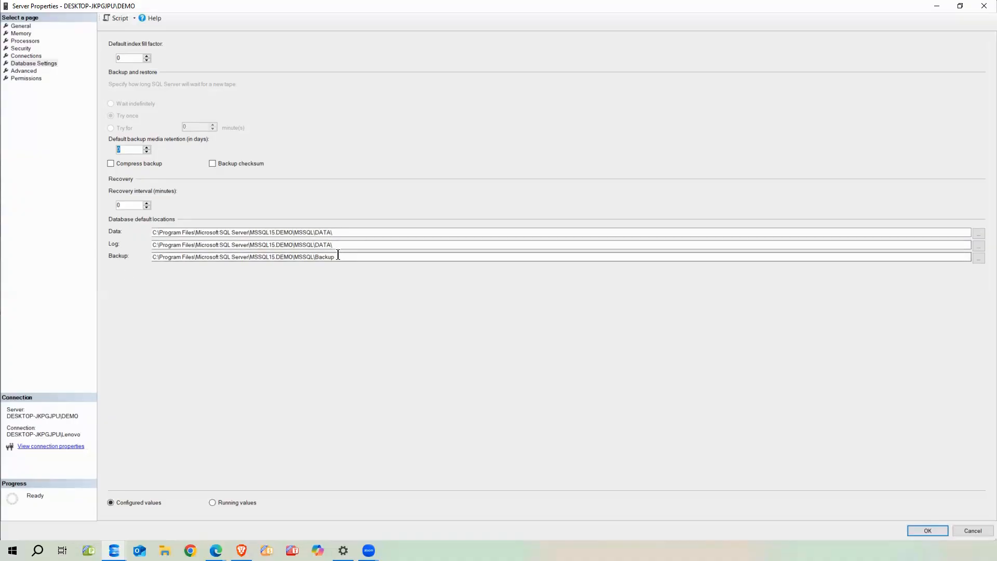
pyautogui.moveTo(341, 257); pyautogui.dragTo(102, 263)
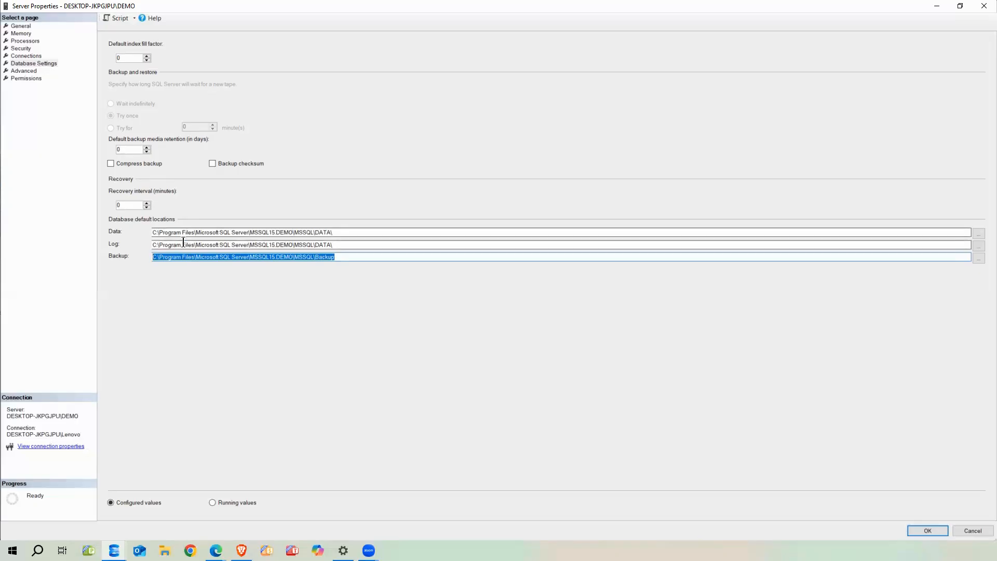
pyautogui.click(124, 148)
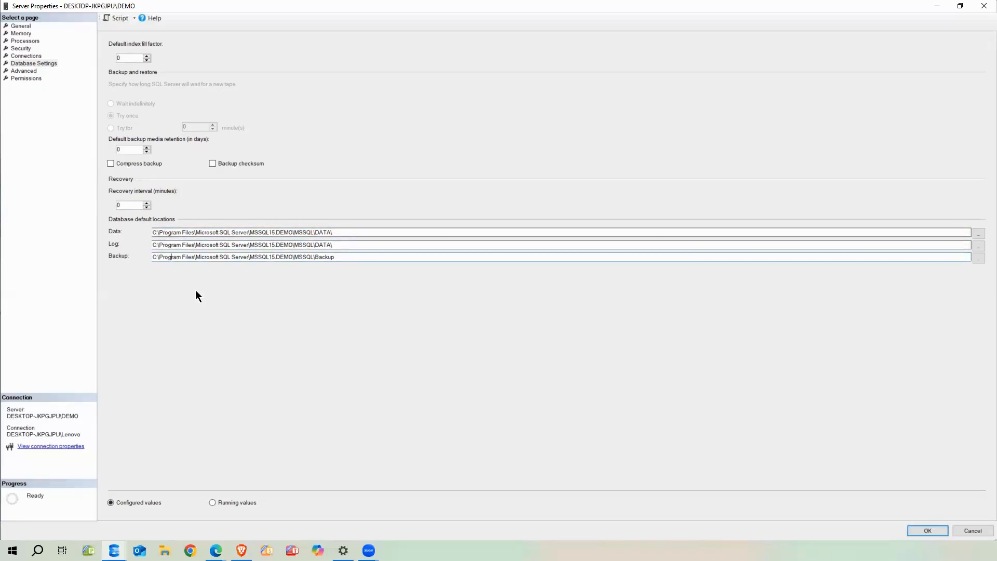
# Show the Advanced page: max degree of parallelism 4, cost threshold 50, packet size 4096
pyautogui.click(23, 71)
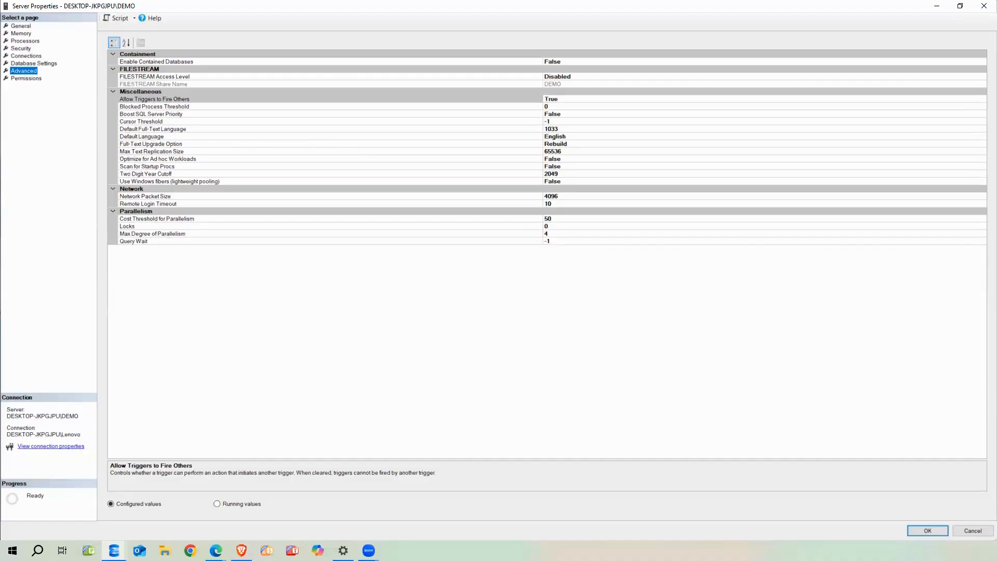
pyautogui.hotkey('alt', 'Tab')
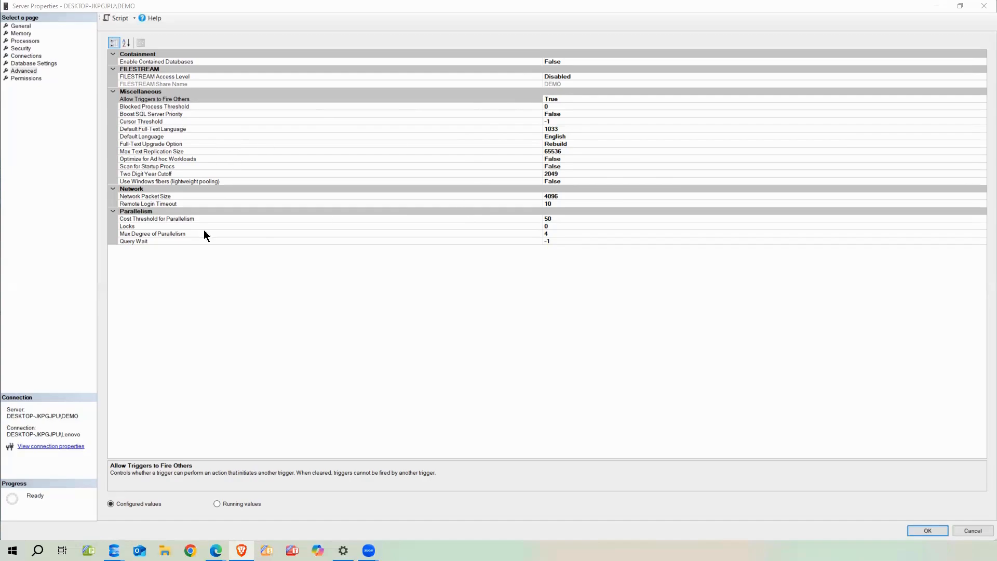
pyautogui.click(141, 219)
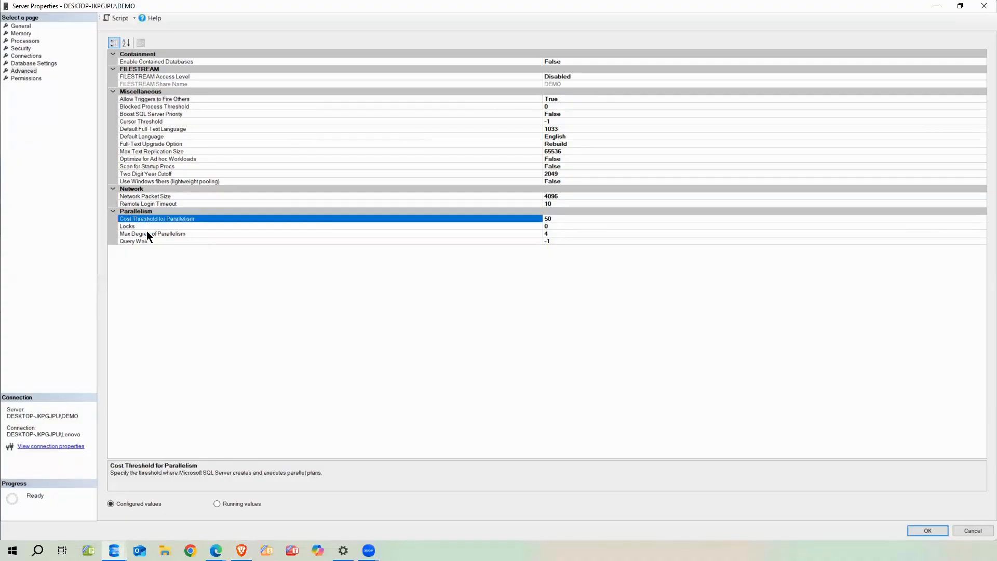
pyautogui.click(150, 235)
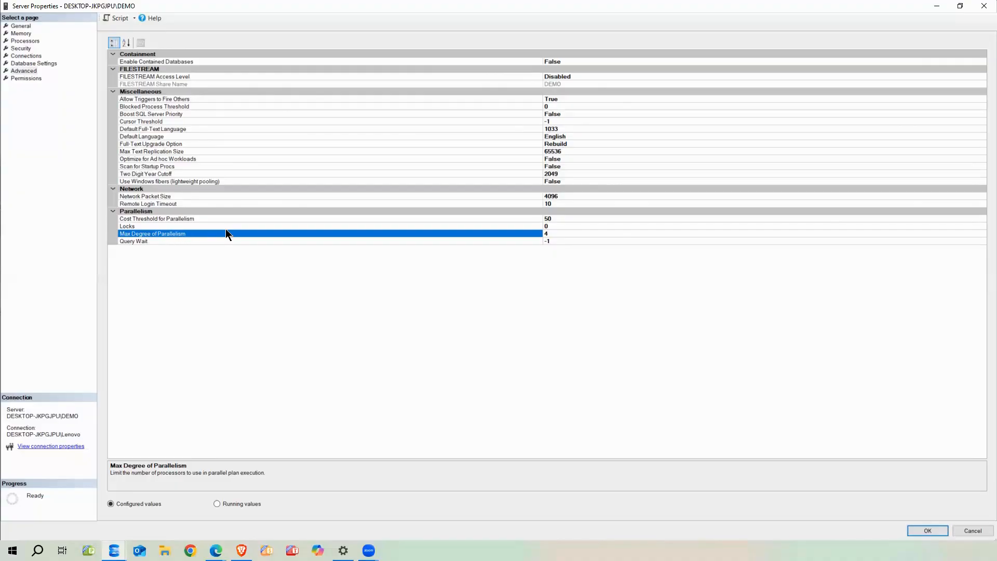
pyautogui.click(172, 219)
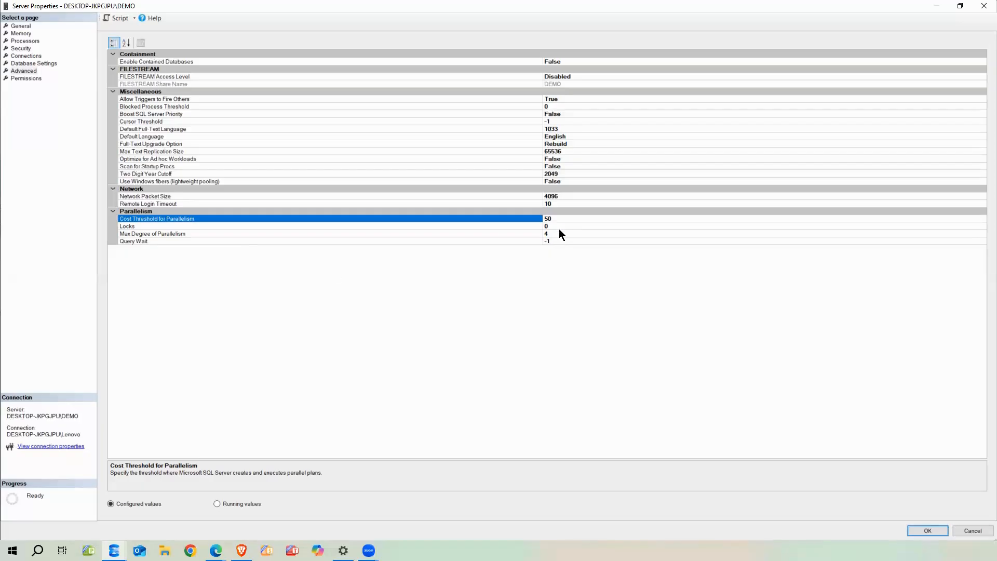
pyautogui.moveTo(558, 218); pyautogui.dragTo(541, 221)
pyautogui.moveTo(561, 221); pyautogui.dragTo(547, 223)
pyautogui.moveTo(566, 219); pyautogui.dragTo(547, 223)
pyautogui.click(176, 107)
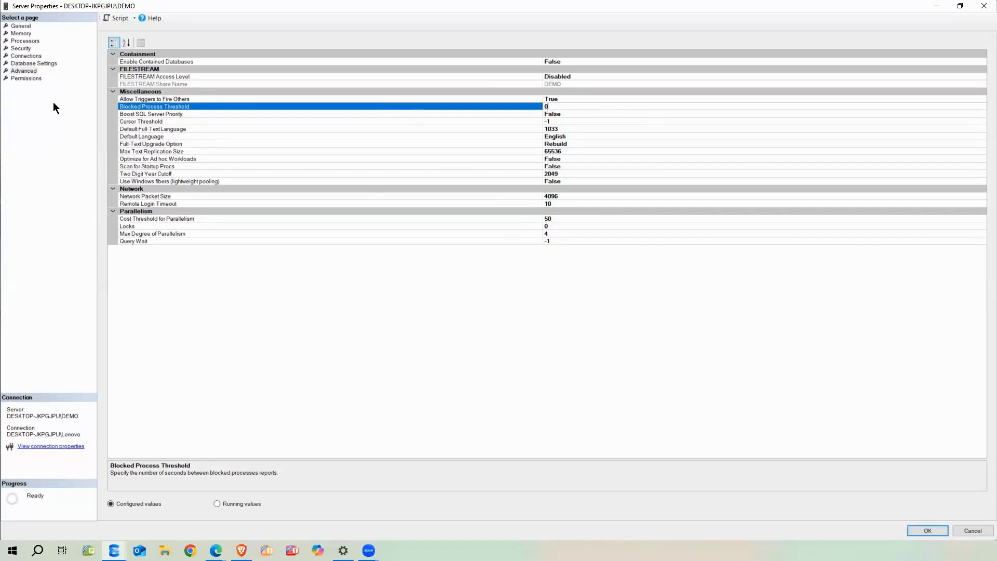
# Show the Permissions page and widen the With Grant column to review each login's grants
pyautogui.click(36, 77)
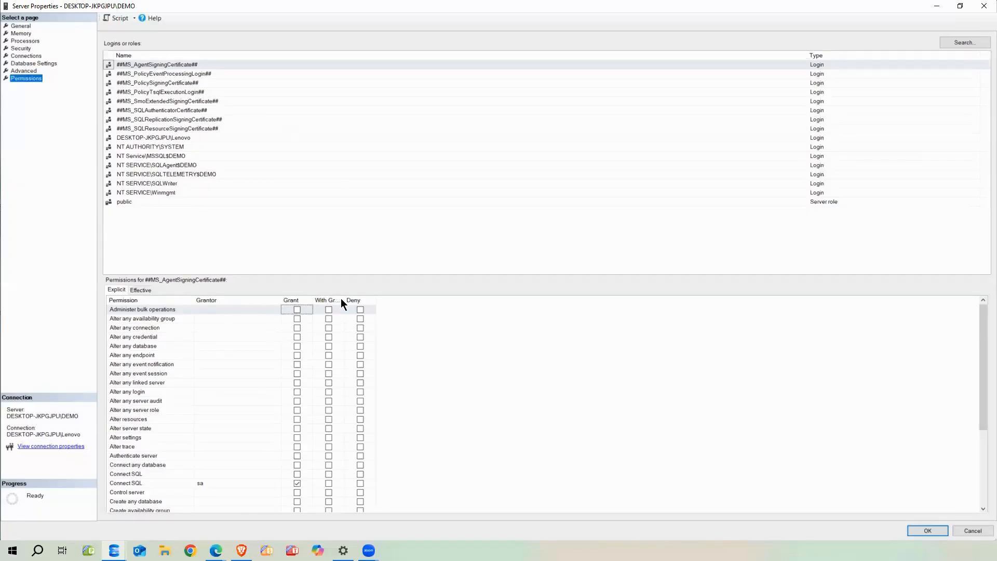
pyautogui.moveTo(343, 299); pyautogui.dragTo(423, 300)
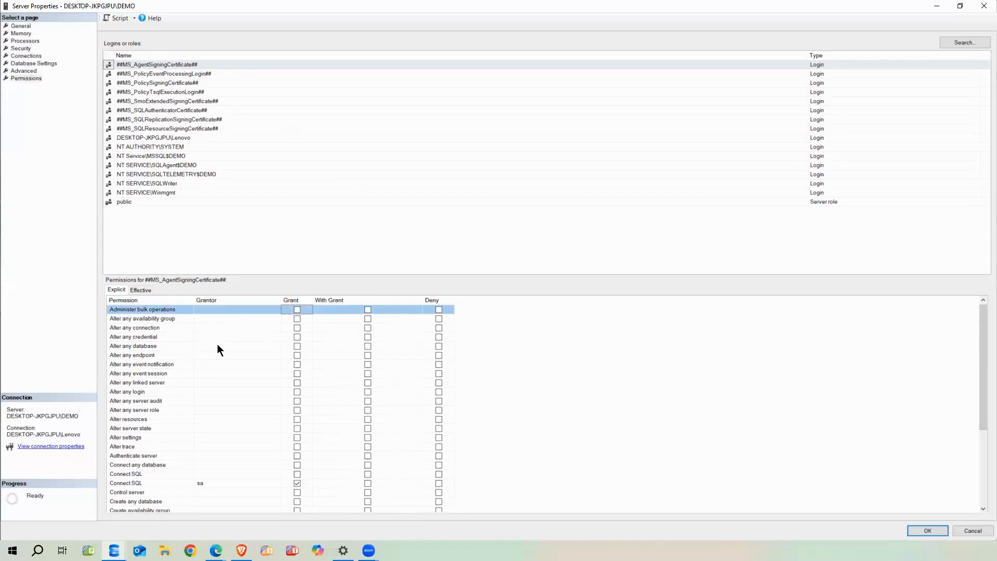
pyautogui.scroll(-4, 137, 381)
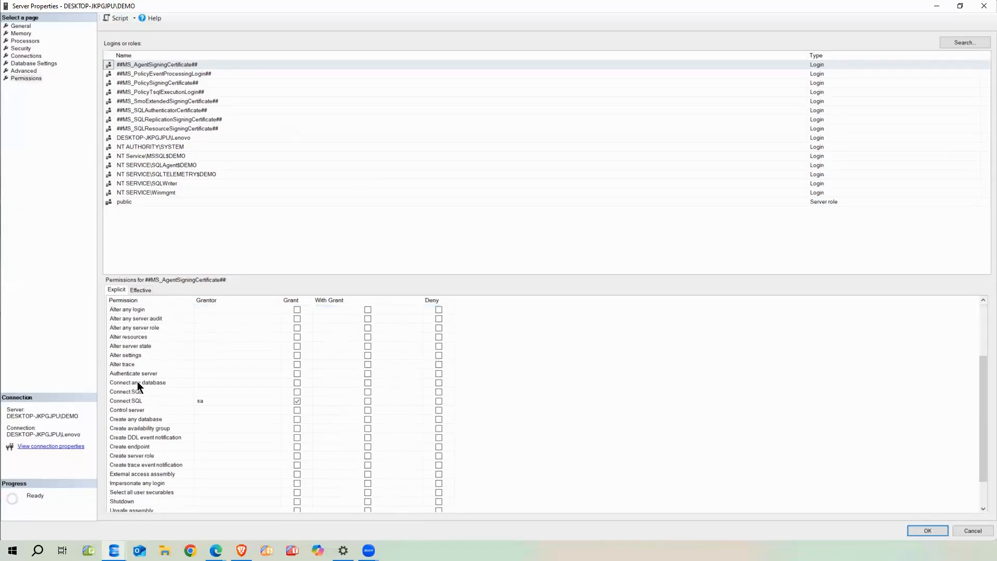
pyautogui.scroll(4, 145, 408)
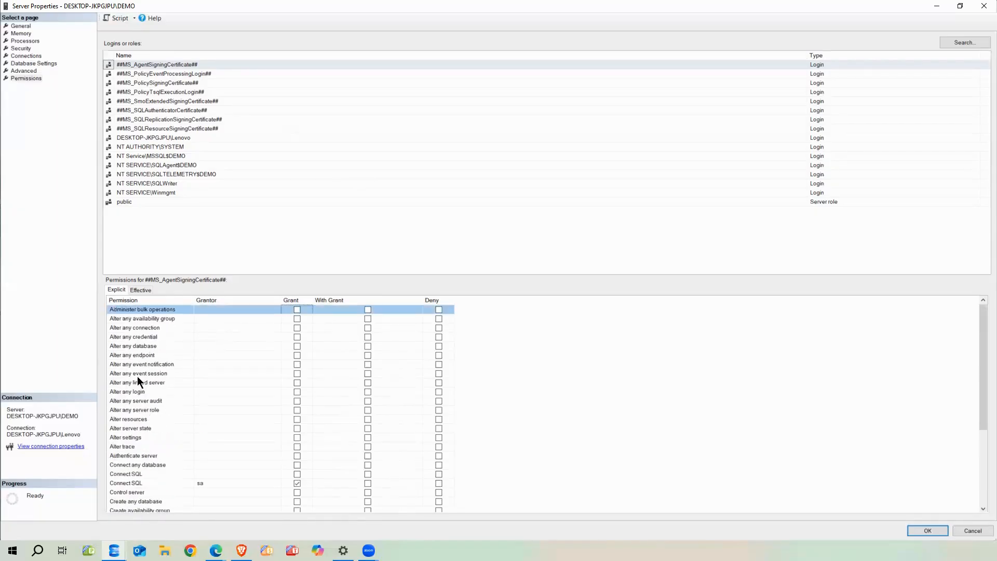